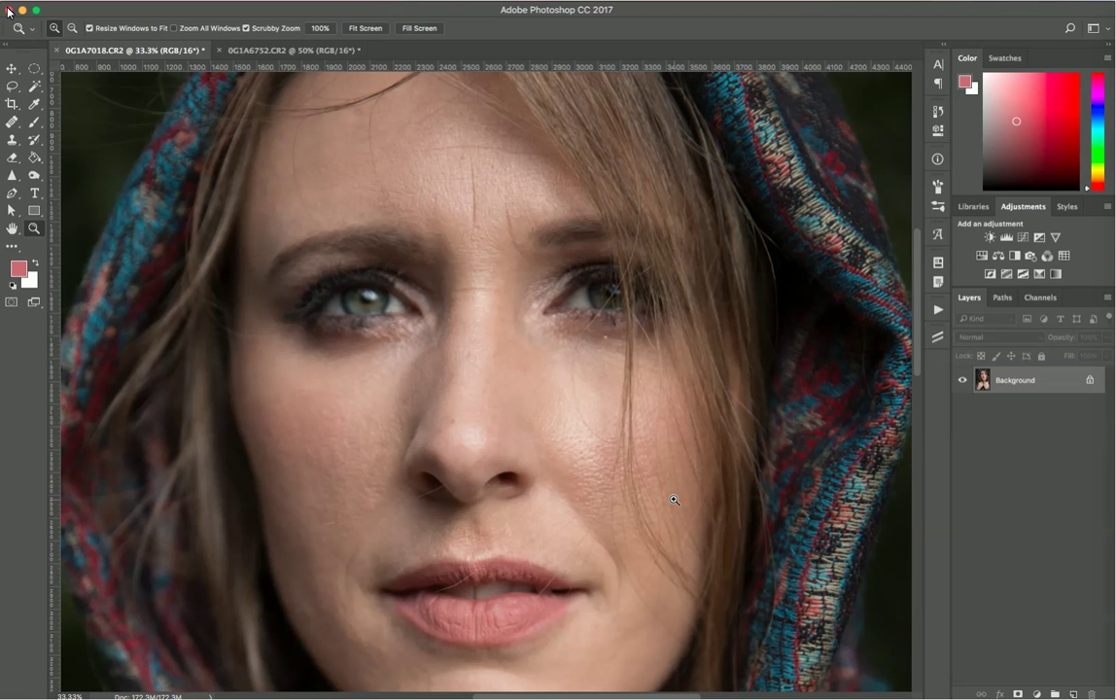
Zoom in on the blurry eyes and pan across both, then switch to the 0G1A6752.CR2 document
{"action": "key", "text": "super+minus"}
{"action": "key", "text": "super+minus"}
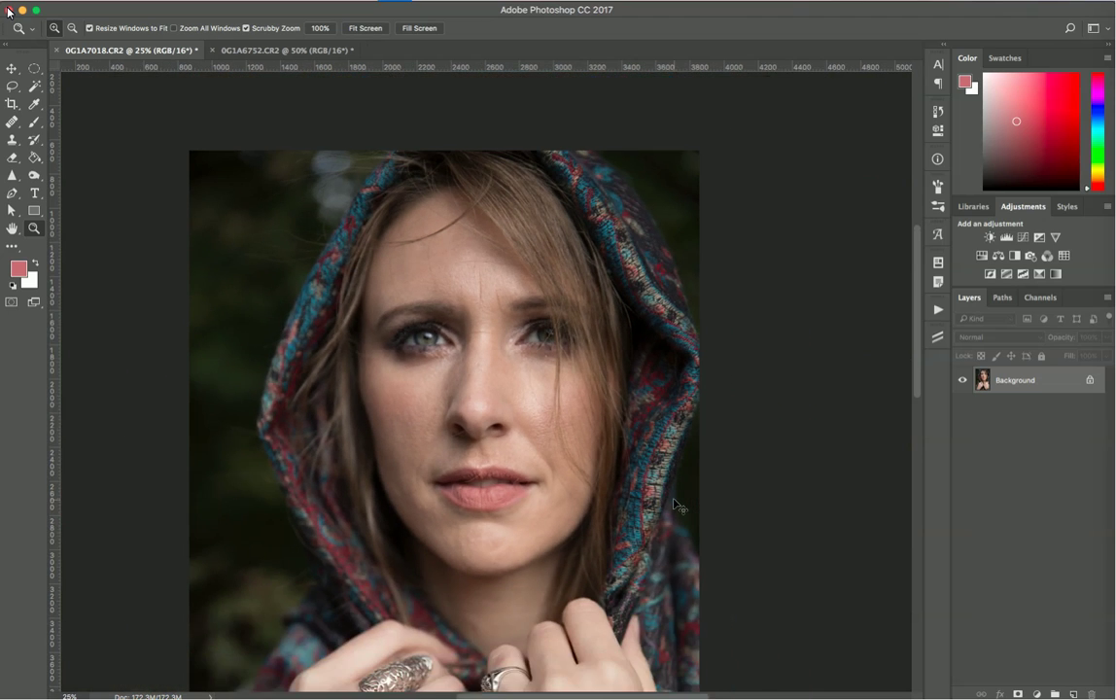
{"action": "scroll", "coordinate": [506, 335], "scroll_direction": "down", "scroll_amount": 5}
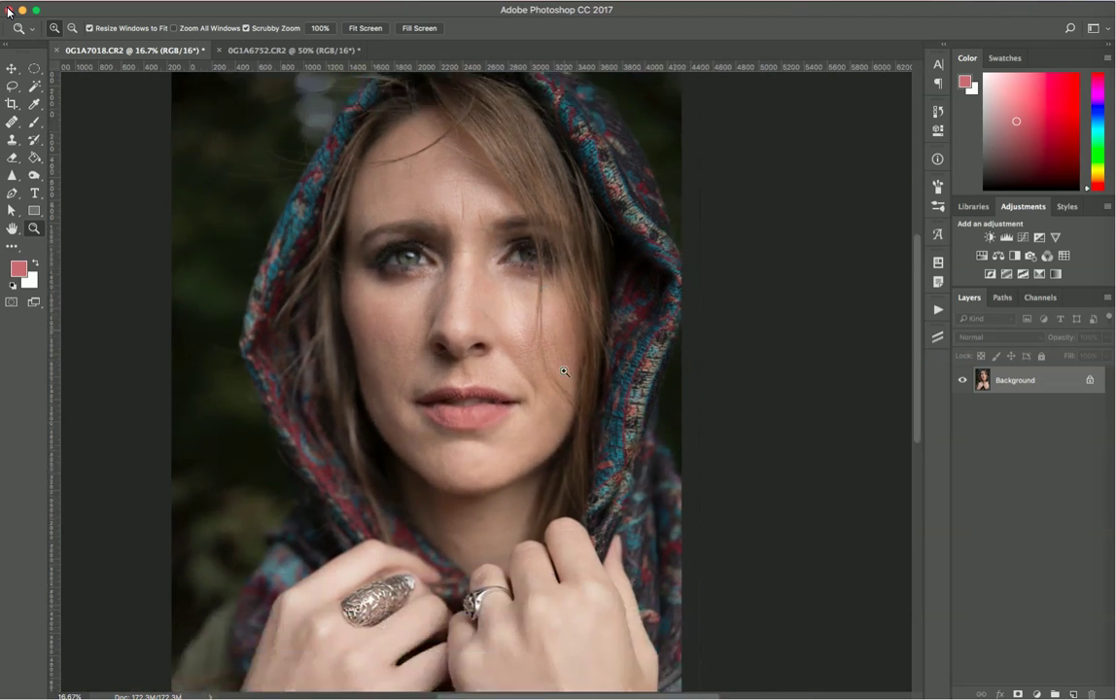
{"action": "left_click_drag", "start_coordinate": [345, 176], "coordinate": [466, 271]}
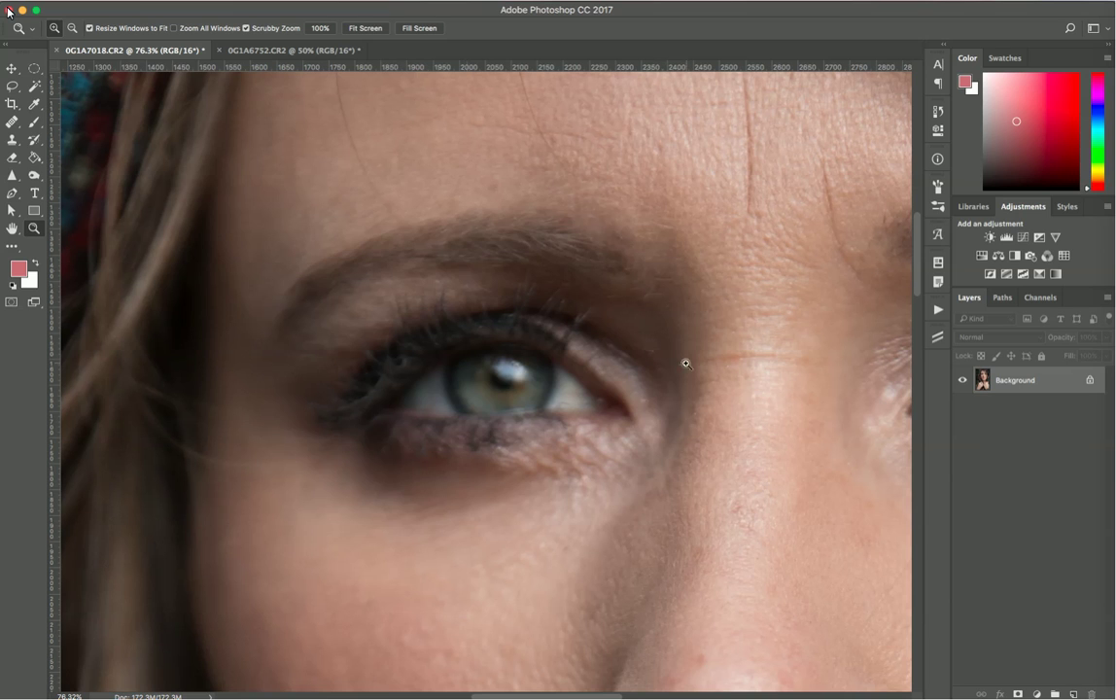
{"action": "left_click_drag", "start_coordinate": [619, 354], "coordinate": [568, 349]}
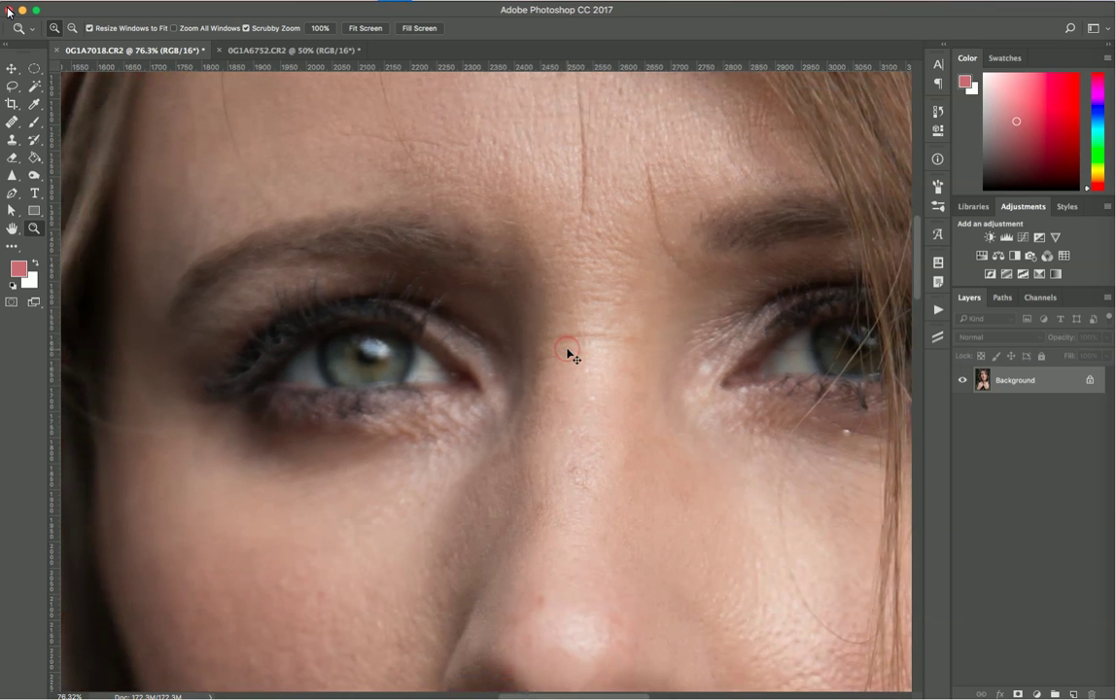
{"action": "left_click", "coordinate": [570, 355], "text": "alt"}
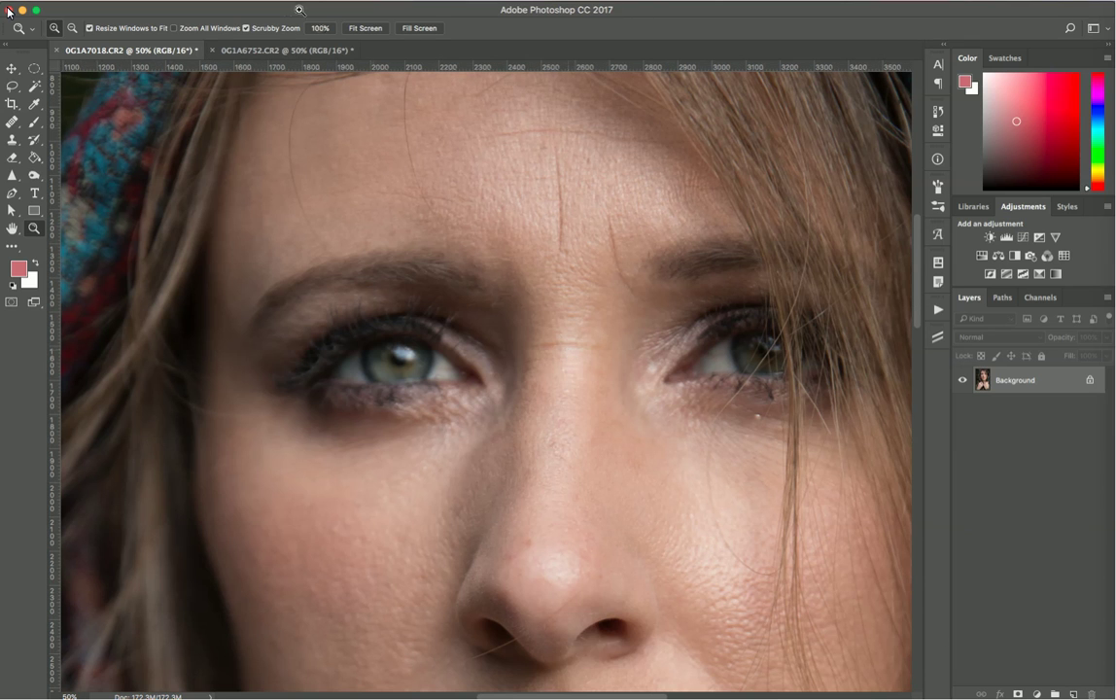
{"action": "left_click", "coordinate": [295, 50]}
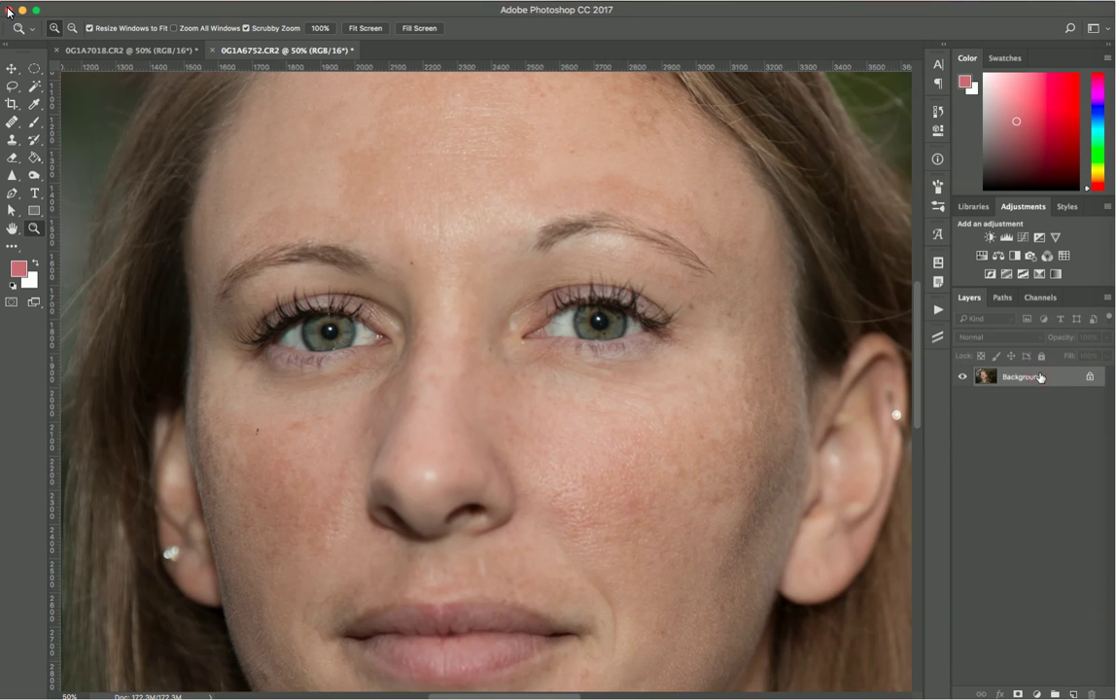
{"action": "key", "text": "super+j"}
{"action": "key", "text": "super+j"}
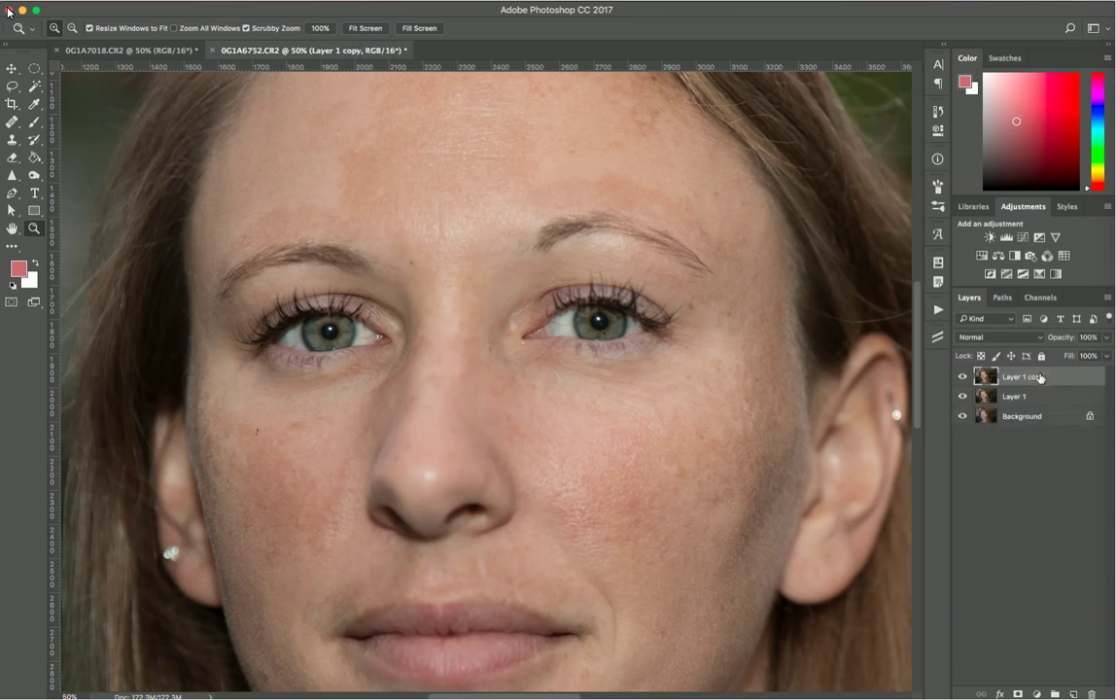
Rename the two Background copies Texture and Blurr
{"action": "double_click", "coordinate": [1019, 377]}
{"action": "type", "text": "Texture"}
{"action": "double_click", "coordinate": [1015, 396]}
{"action": "type", "text": "Blur"}
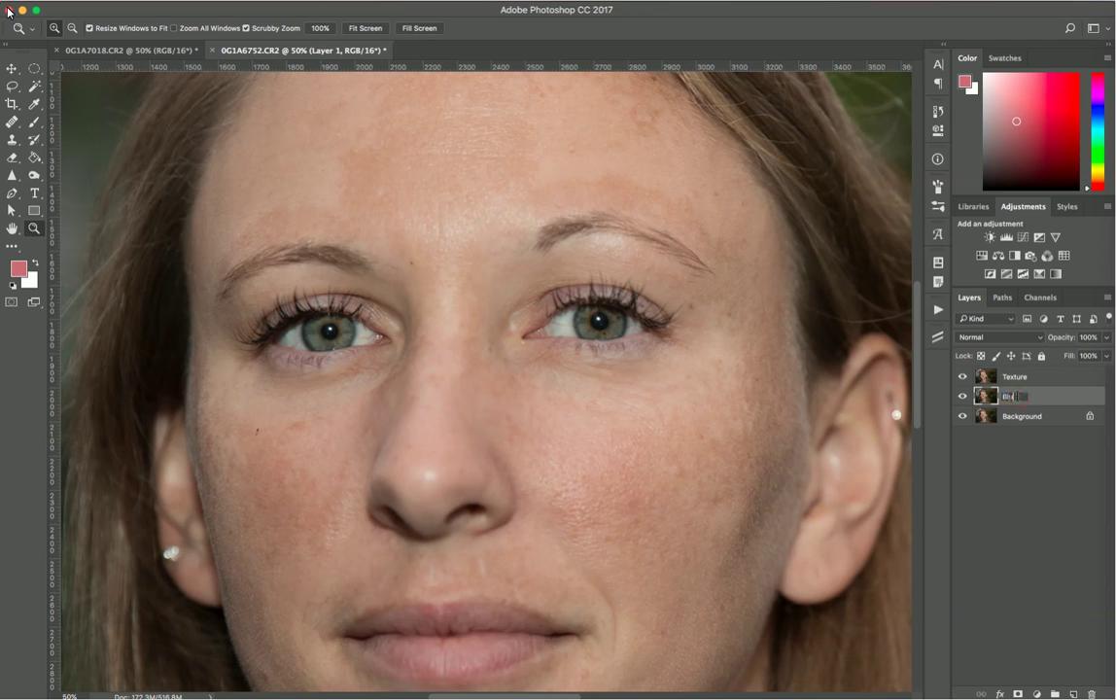
{"action": "type", "text": "r"}
{"action": "key", "text": "Return"}
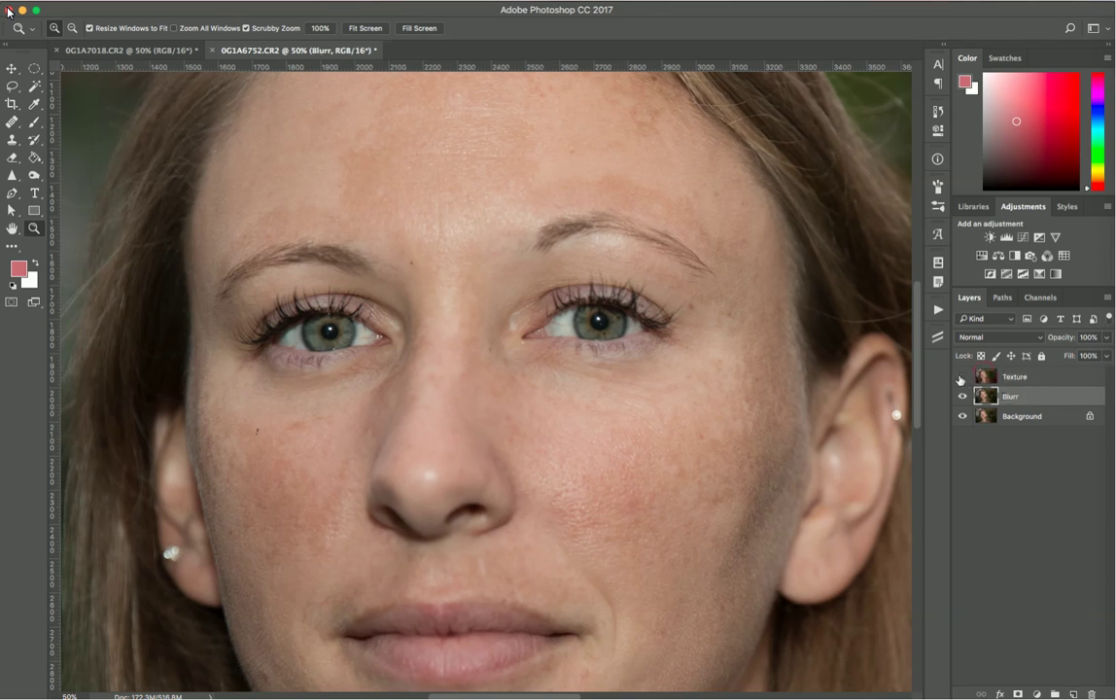
Hide the Texture layer, leaving the Blurr layer selected
{"action": "left_click", "coordinate": [1016, 377]}
{"action": "left_click", "coordinate": [1013, 396]}
{"action": "left_click", "coordinate": [962, 378]}
Apply a Gaussian Blur with a 5-pixel radius to the Blurr layer
{"action": "left_click", "coordinate": [340, 1]}
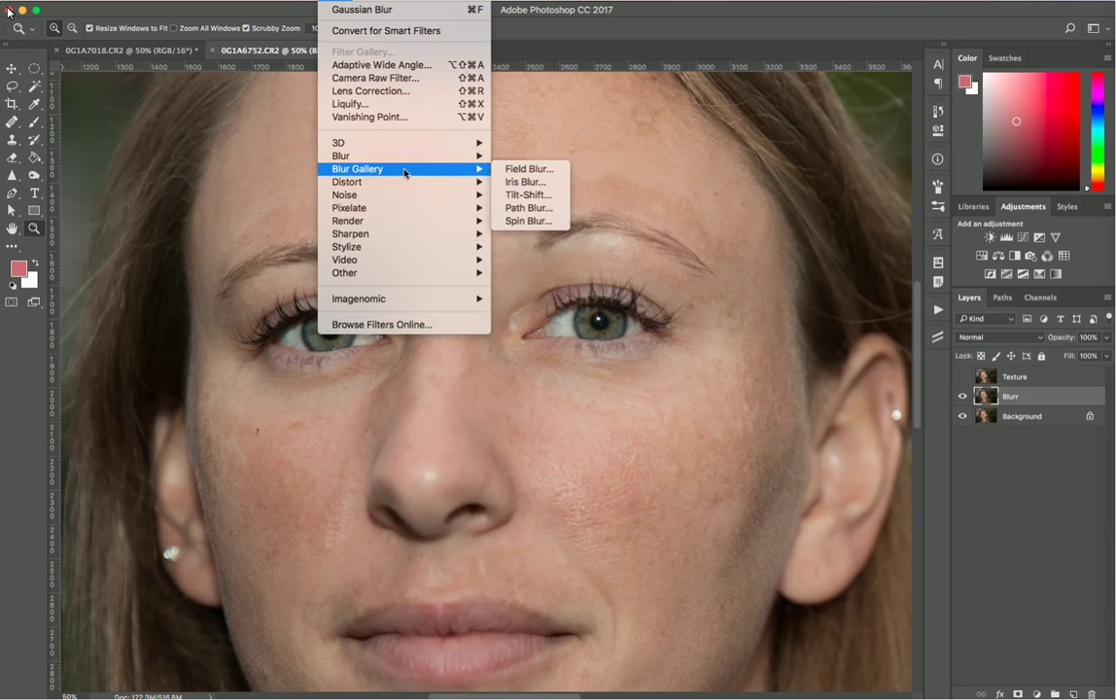
{"action": "mouse_move", "coordinate": [422, 159]}
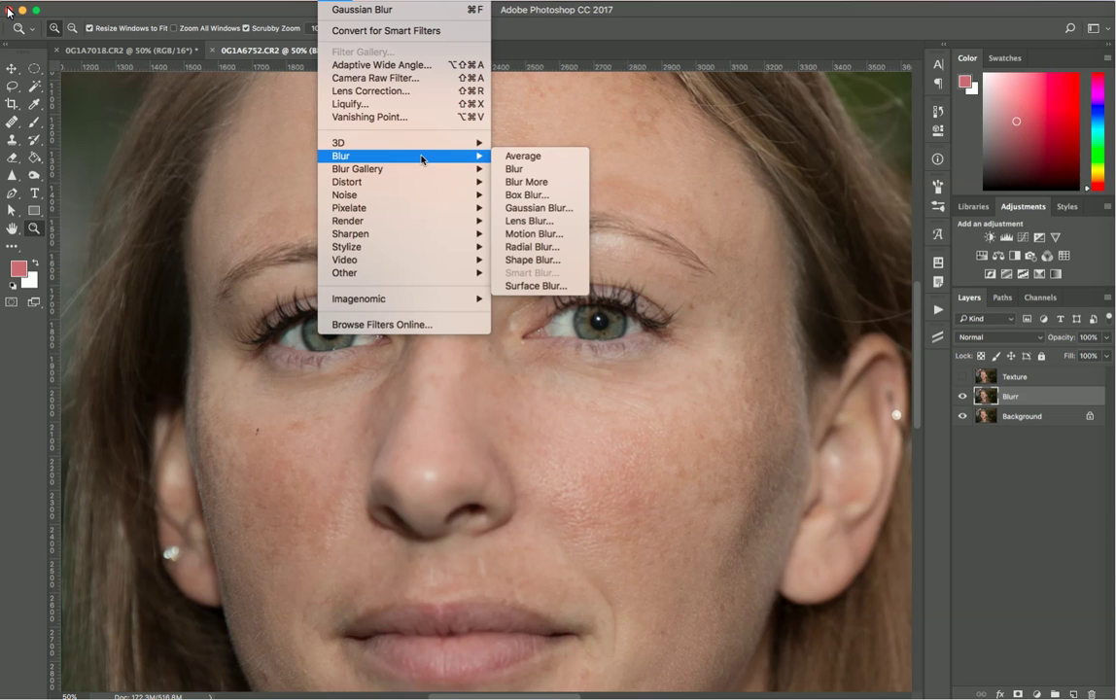
{"action": "left_click", "coordinate": [560, 208]}
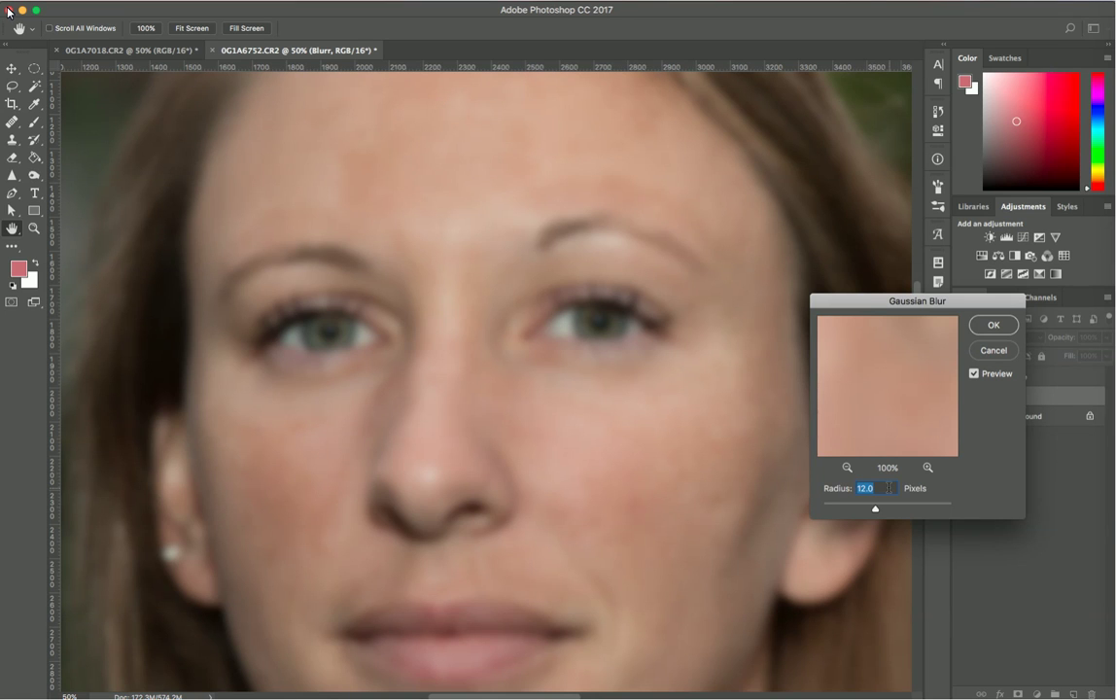
{"action": "type", "text": "1"}
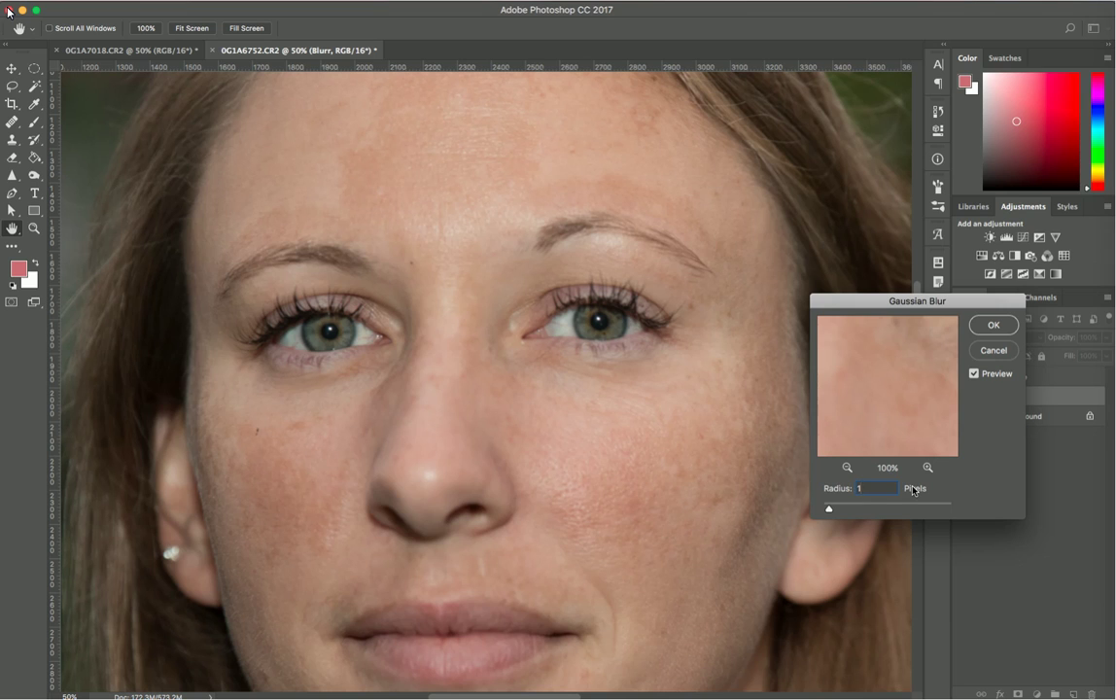
{"action": "type", "text": "4"}
{"action": "key", "text": "Up"}
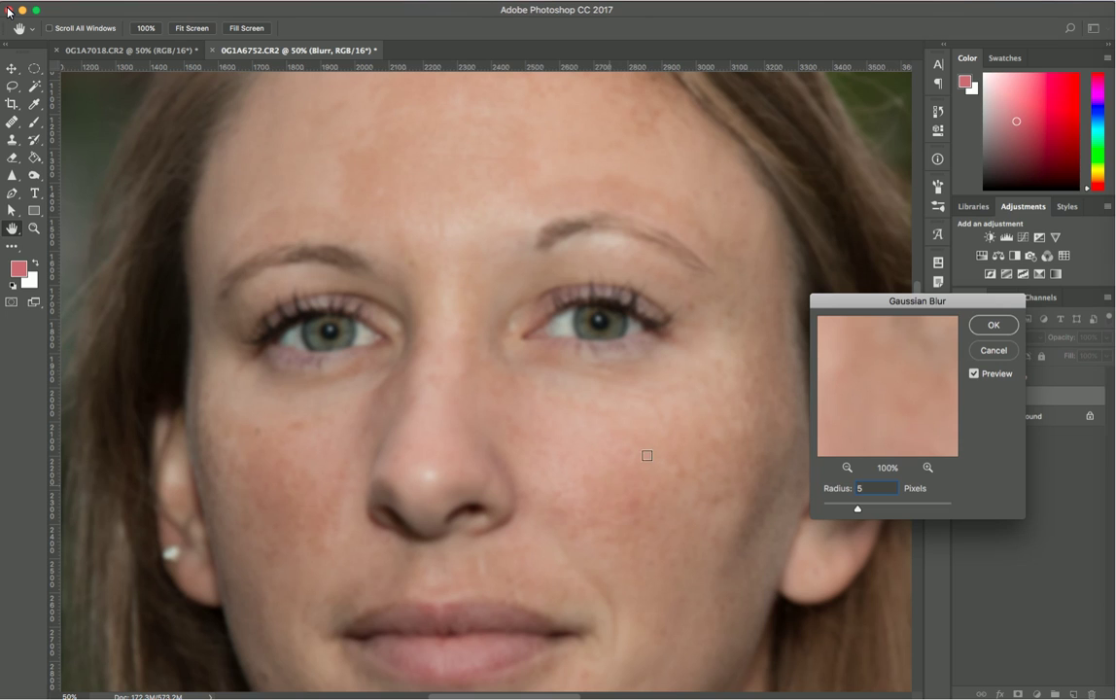
{"action": "left_click", "coordinate": [995, 322]}
{"action": "key", "text": "z"}
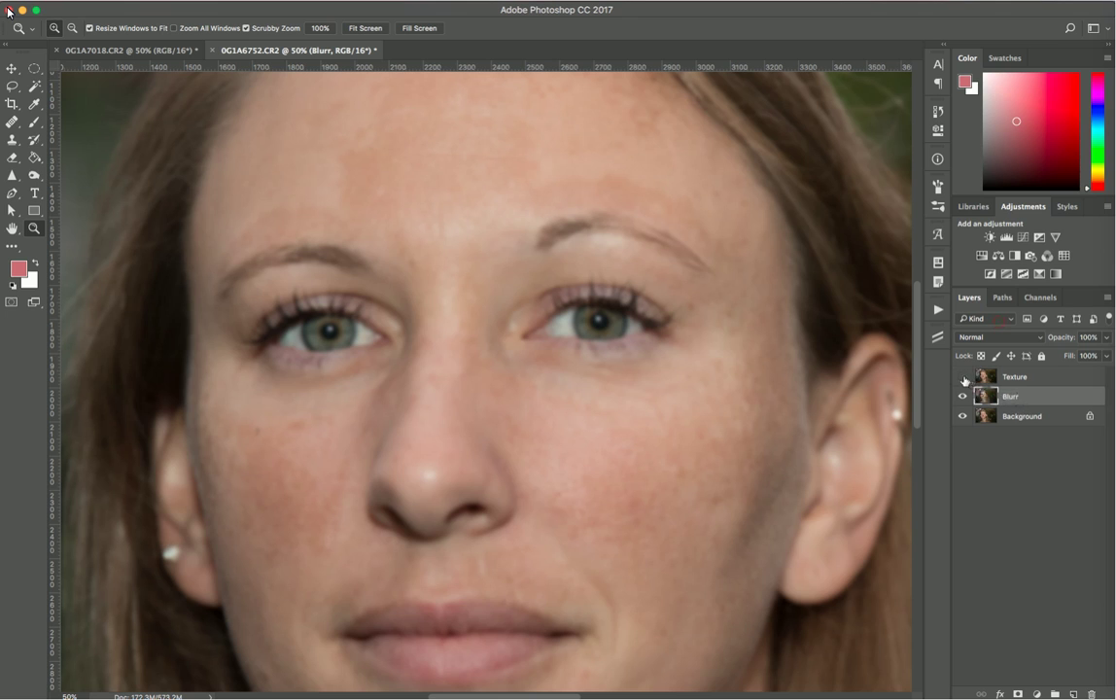
Show and select the Texture layer, and open Apply Image with Blurr as the source layer
{"action": "left_click", "coordinate": [965, 377]}
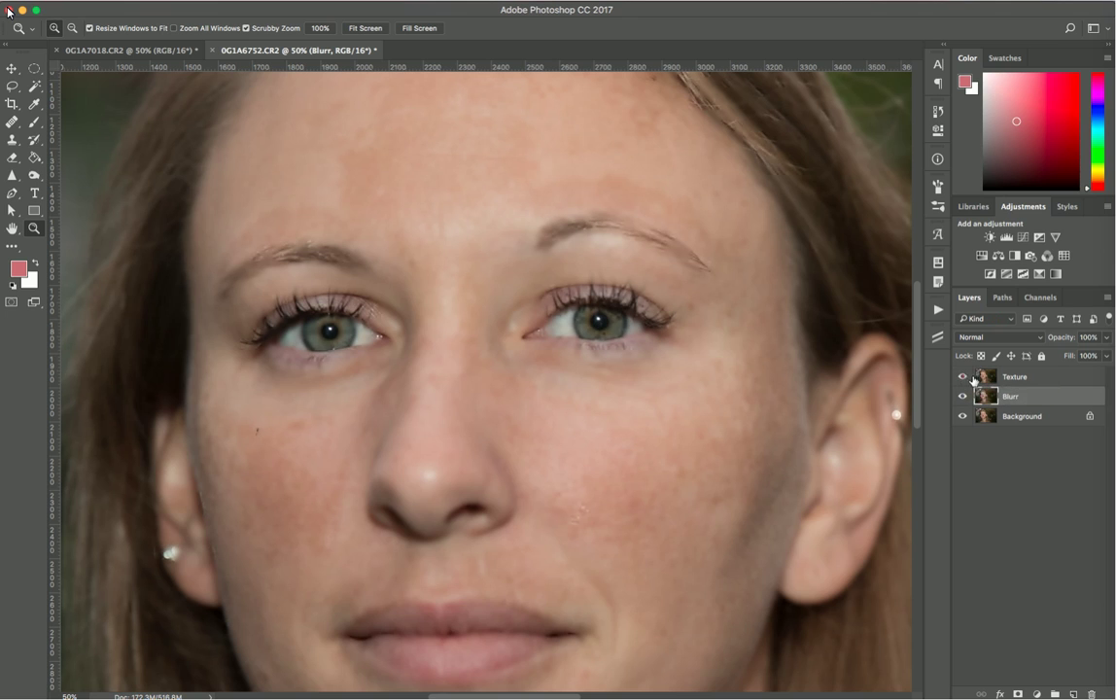
{"action": "left_click", "coordinate": [1020, 382]}
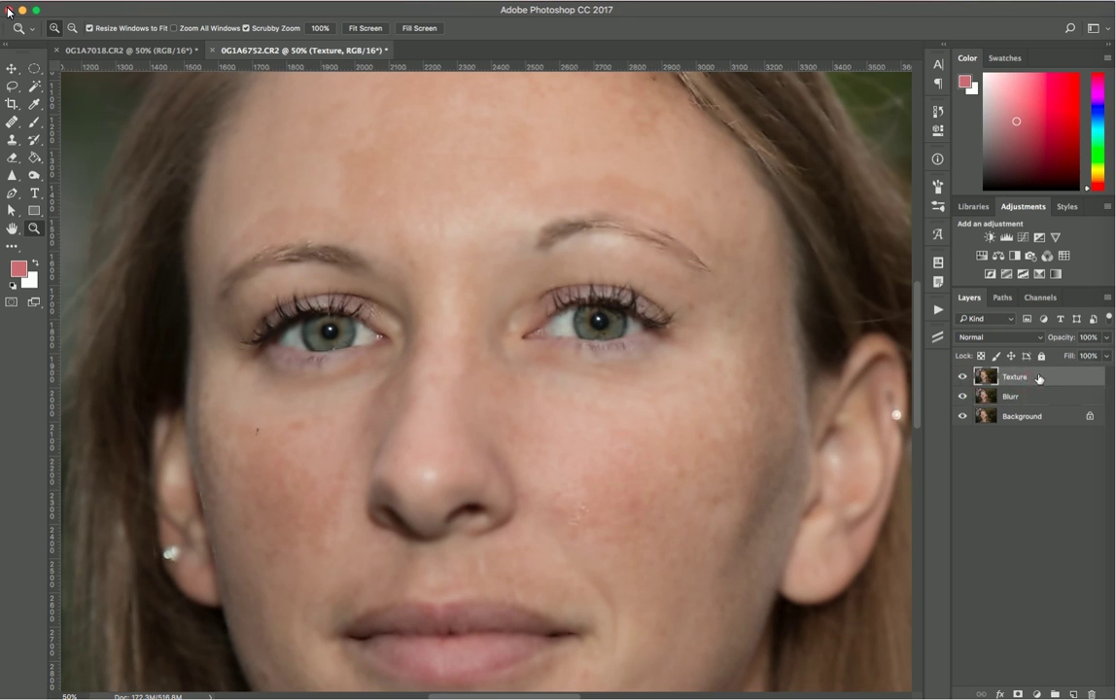
{"action": "left_click", "coordinate": [184, 0]}
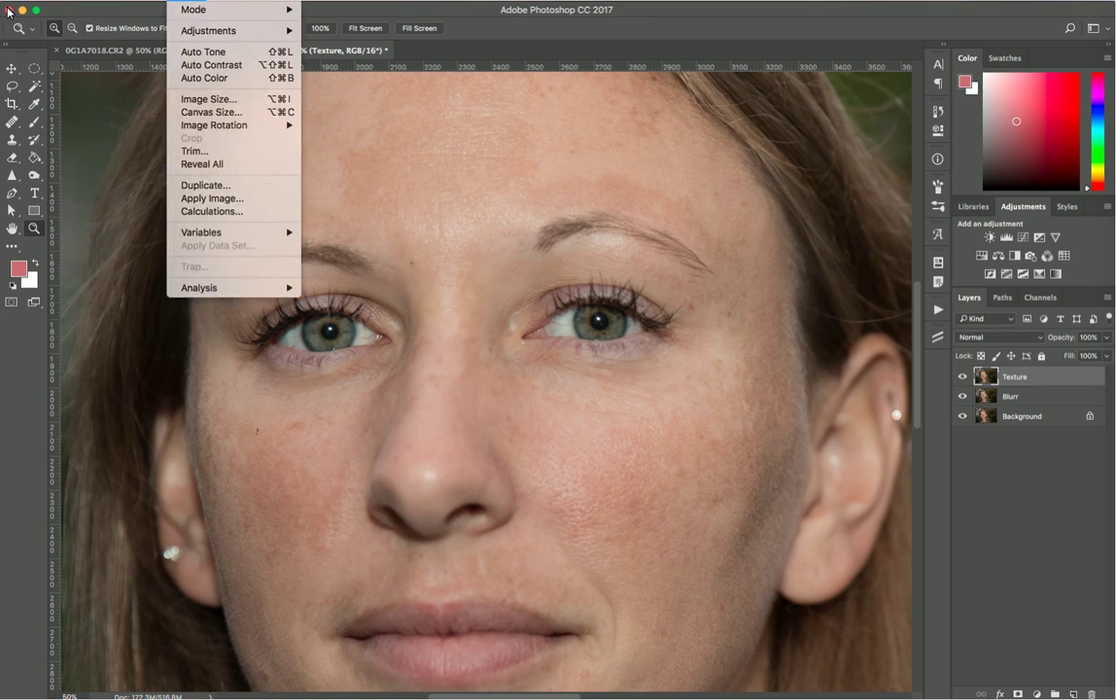
{"action": "left_click", "coordinate": [223, 203]}
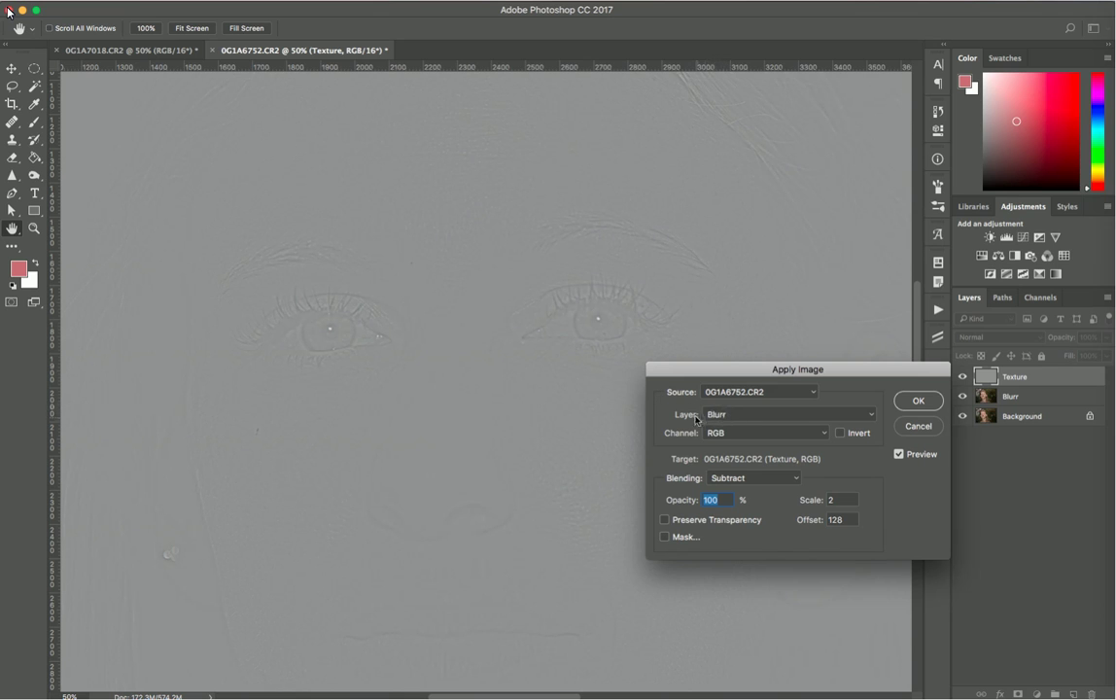
{"action": "left_click_drag", "start_coordinate": [704, 379], "coordinate": [510, 170]}
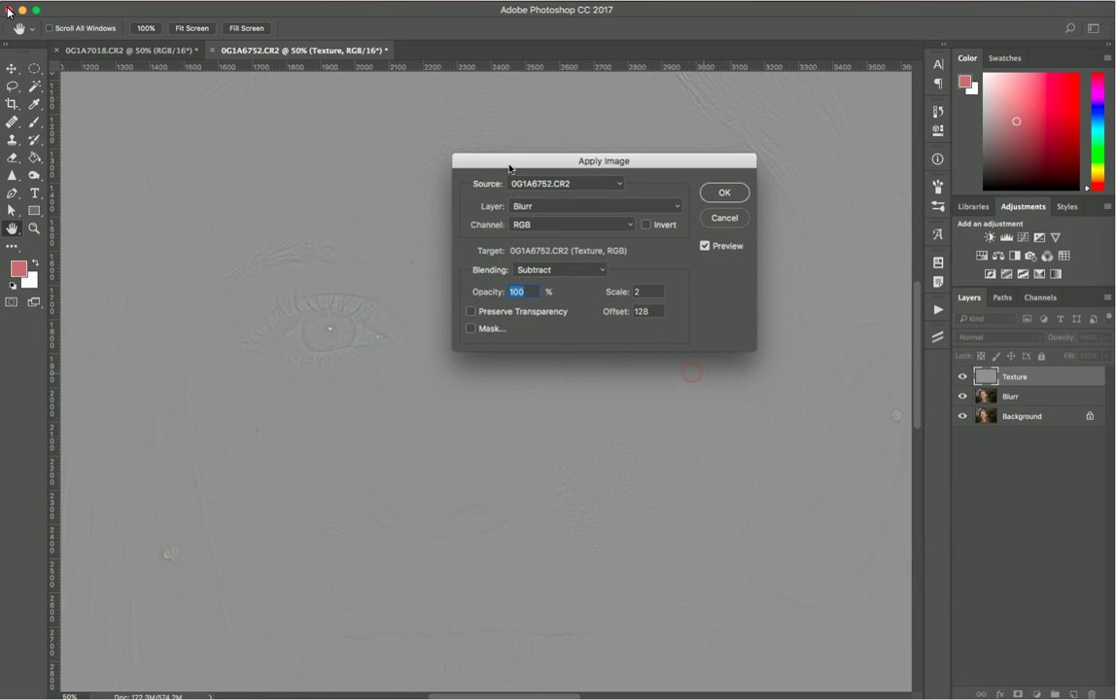
{"action": "left_click", "coordinate": [547, 207]}
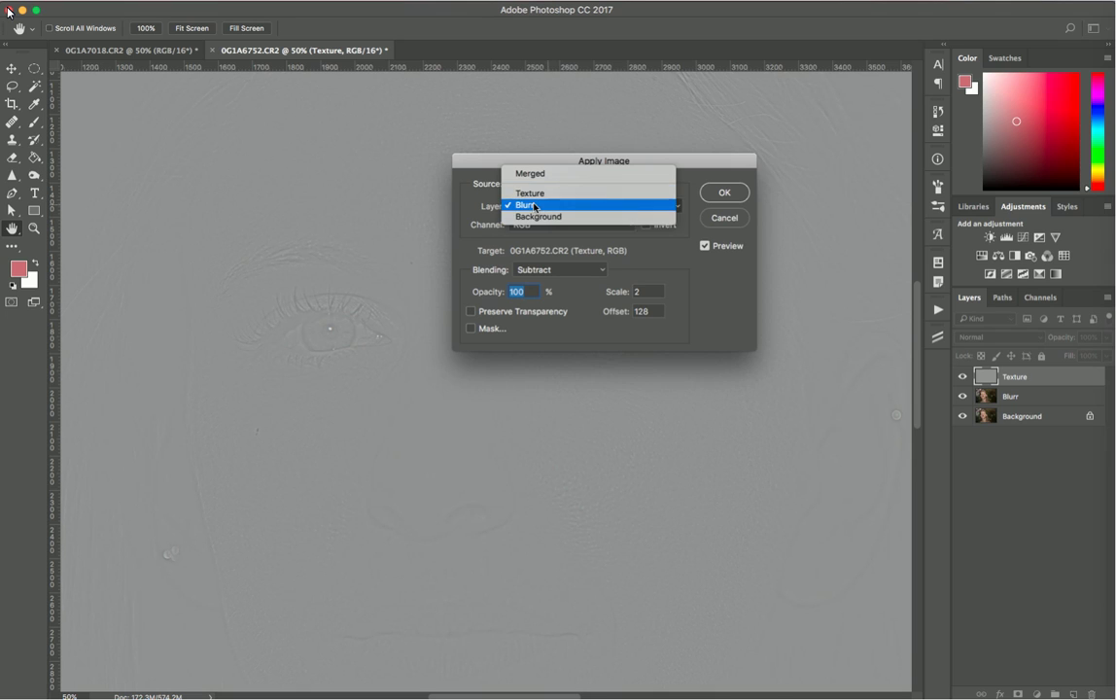
{"action": "left_click", "coordinate": [534, 206]}
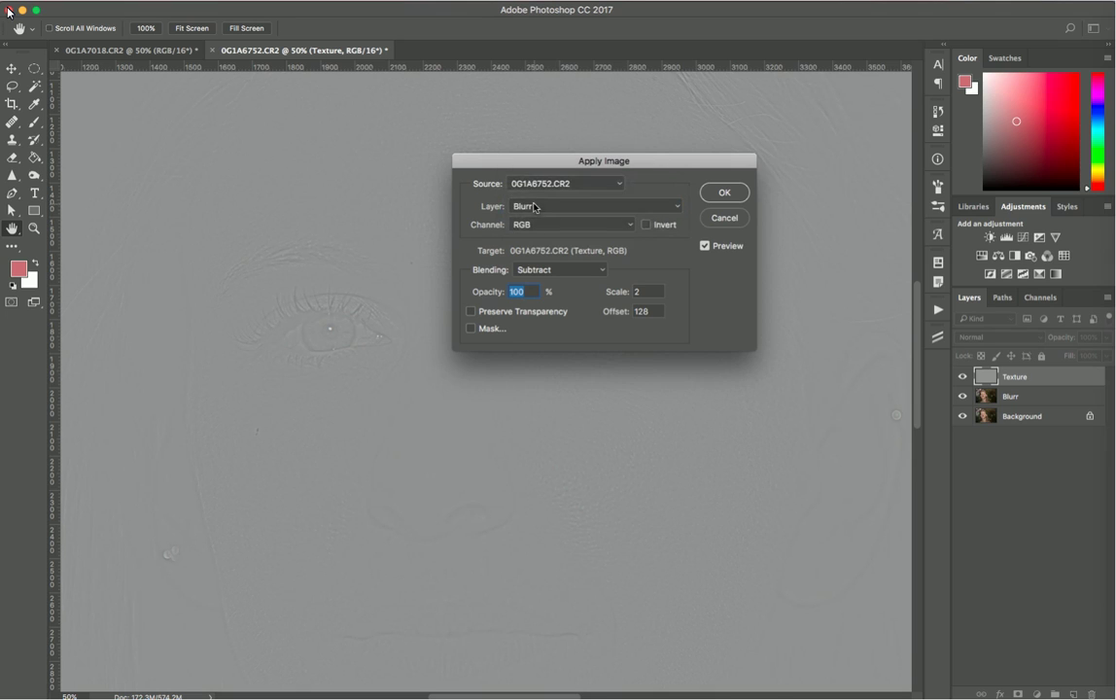
Apply the image with Subtract blending, scale 2 and offset 128
{"action": "left_click", "coordinate": [573, 273]}
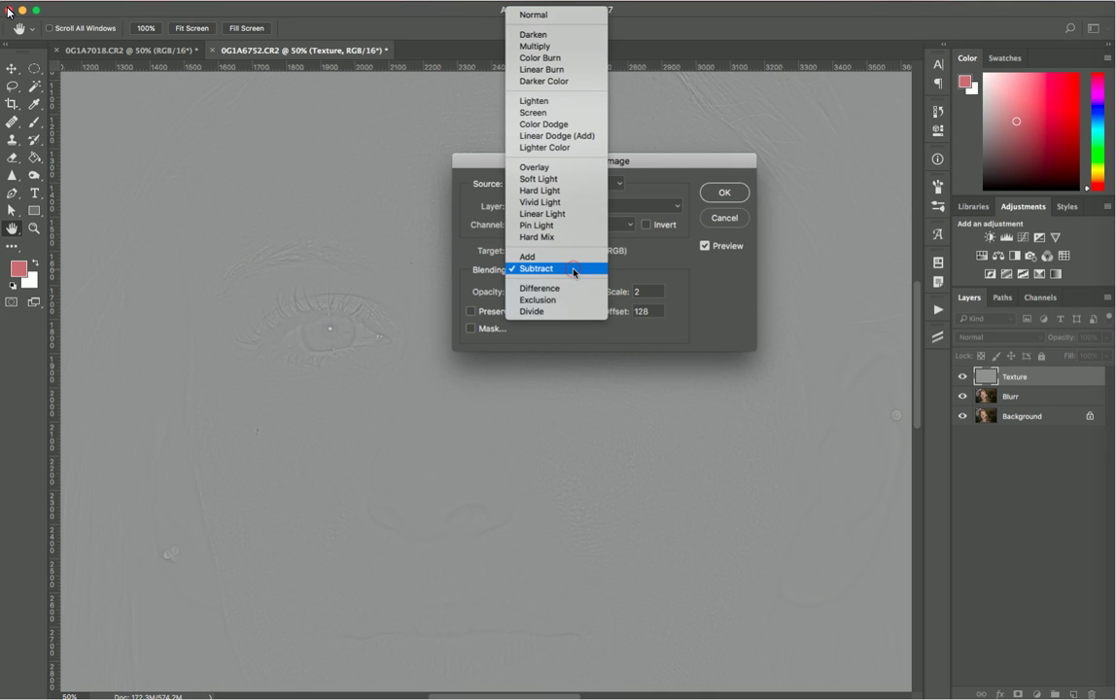
{"action": "left_click", "coordinate": [549, 272]}
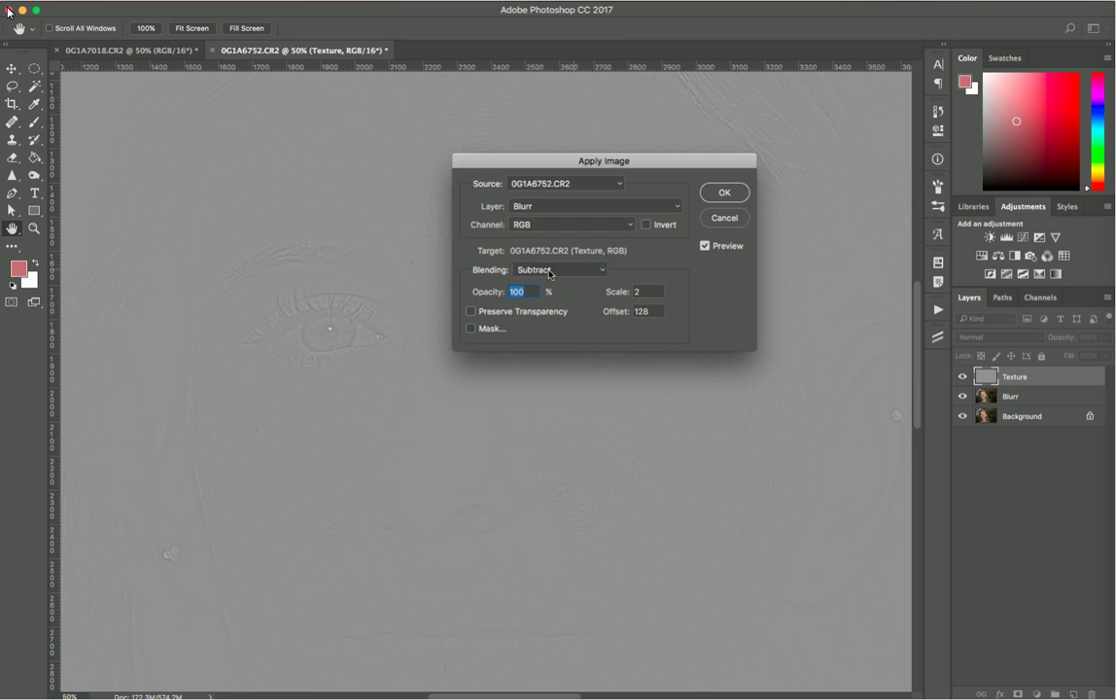
{"action": "double_click", "coordinate": [643, 289]}
{"action": "left_click", "coordinate": [647, 311]}
{"action": "left_click", "coordinate": [644, 291]}
{"action": "left_click", "coordinate": [723, 193]}
{"action": "key", "text": "z"}
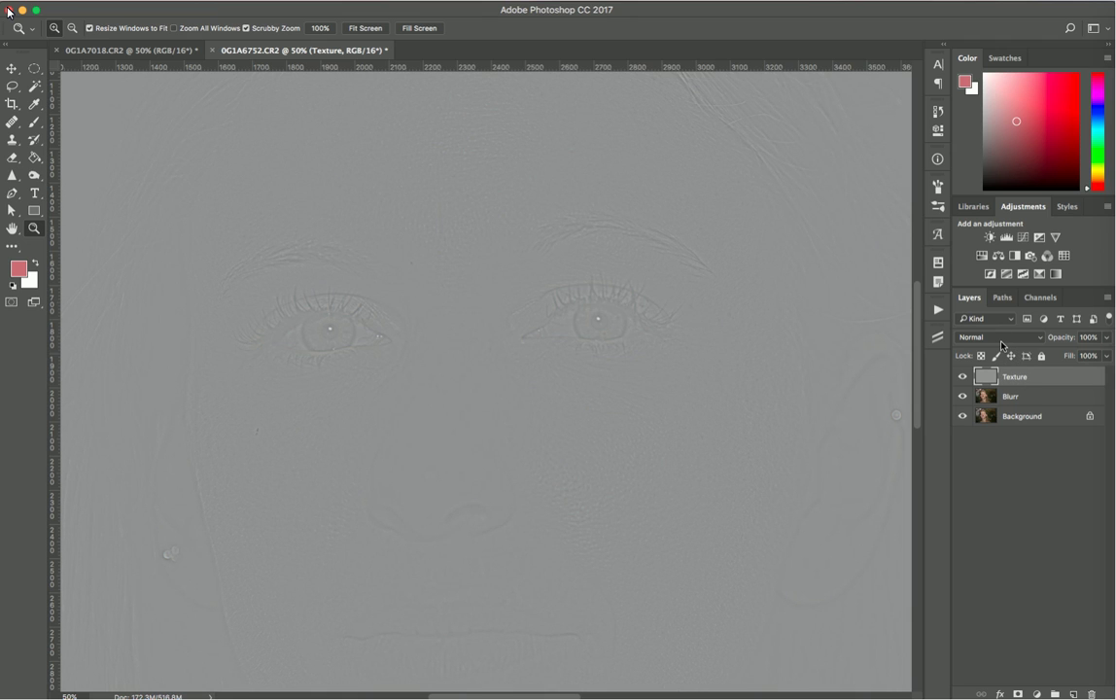
{"action": "left_click", "coordinate": [1001, 338]}
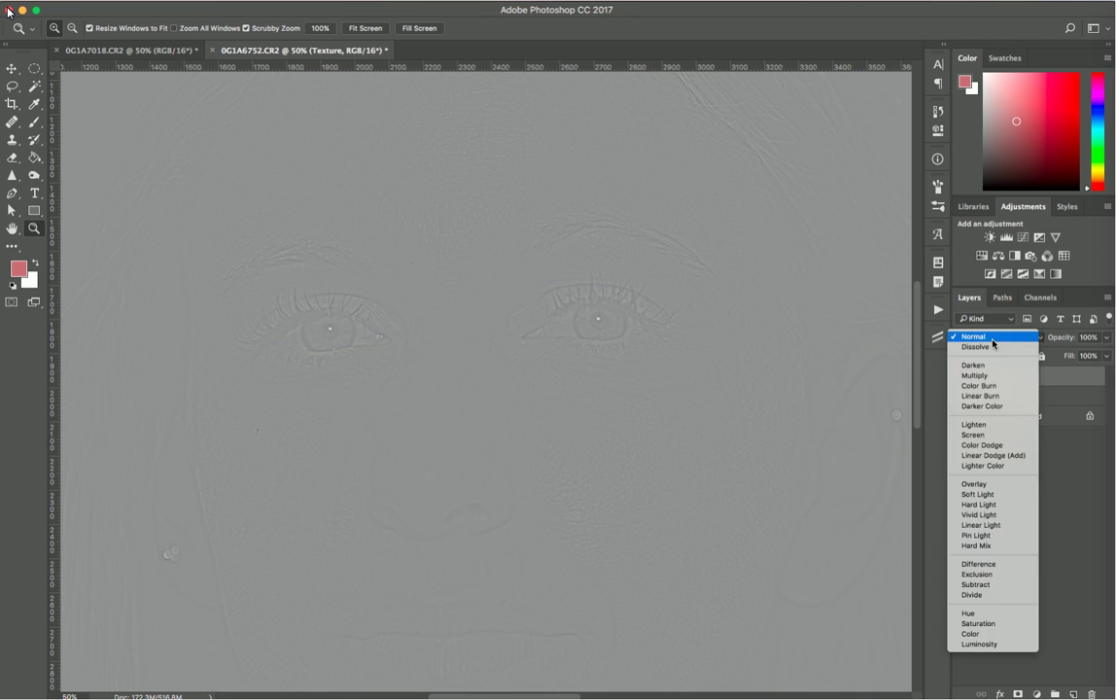
{"action": "left_click", "coordinate": [1005, 525]}
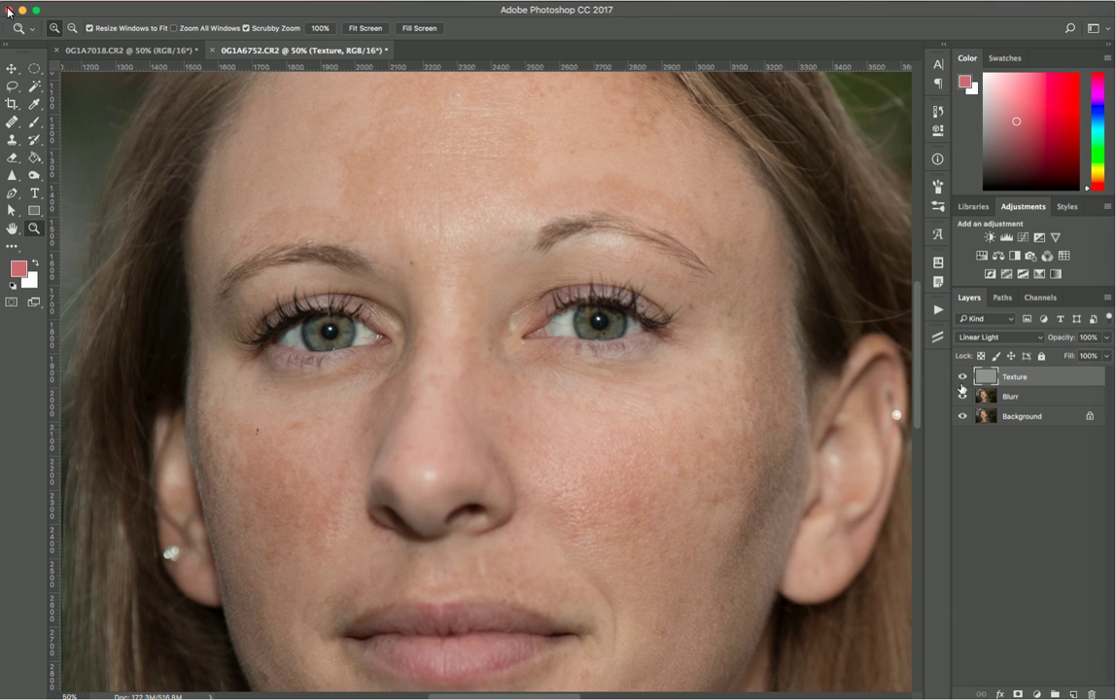
{"action": "left_click", "coordinate": [980, 338]}
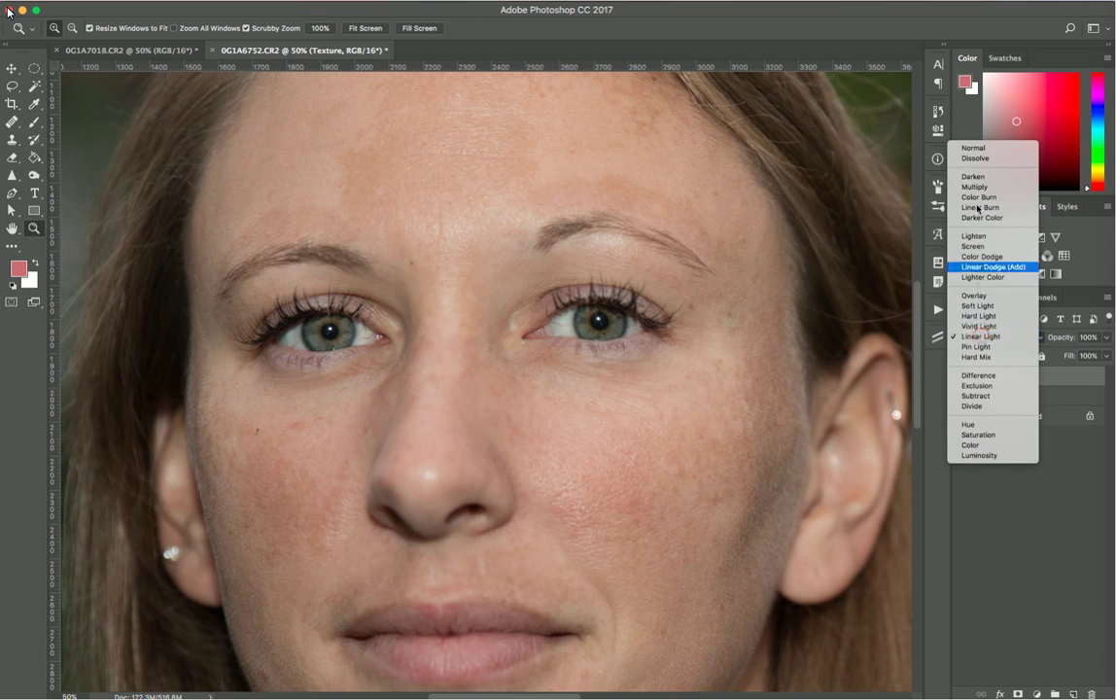
{"action": "left_click", "coordinate": [975, 150]}
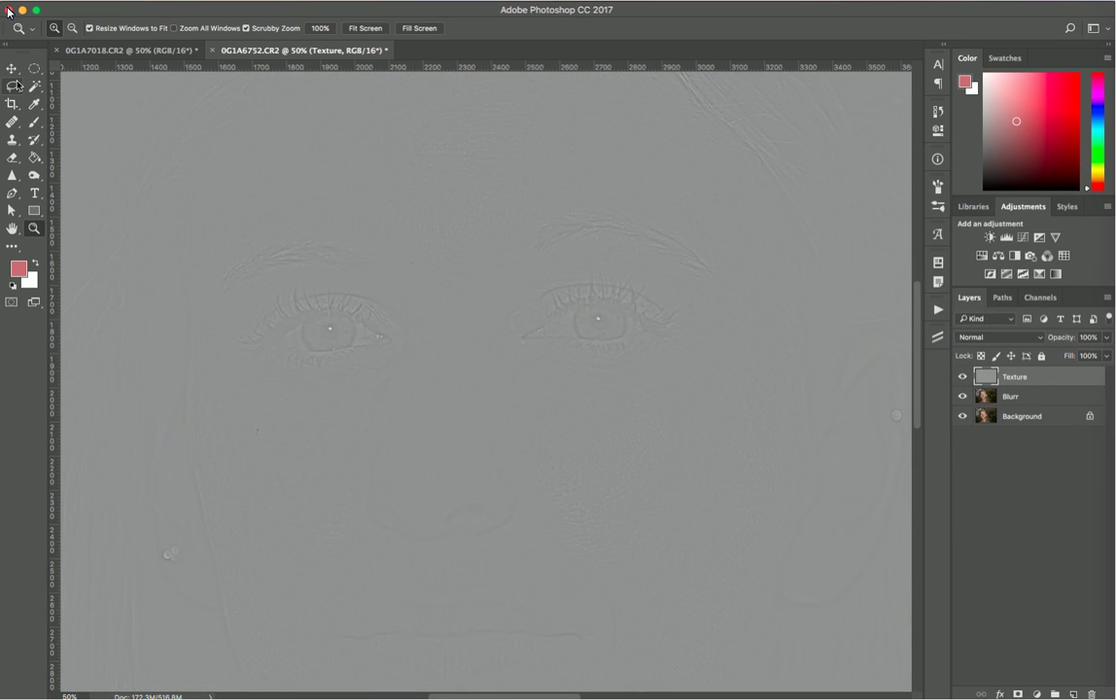
Copy a rectangle of Texture around both eyes, then switch to the 0G1A7018.CR2 portrait
{"action": "left_click_drag", "start_coordinate": [34, 69], "coordinate": [66, 70]}
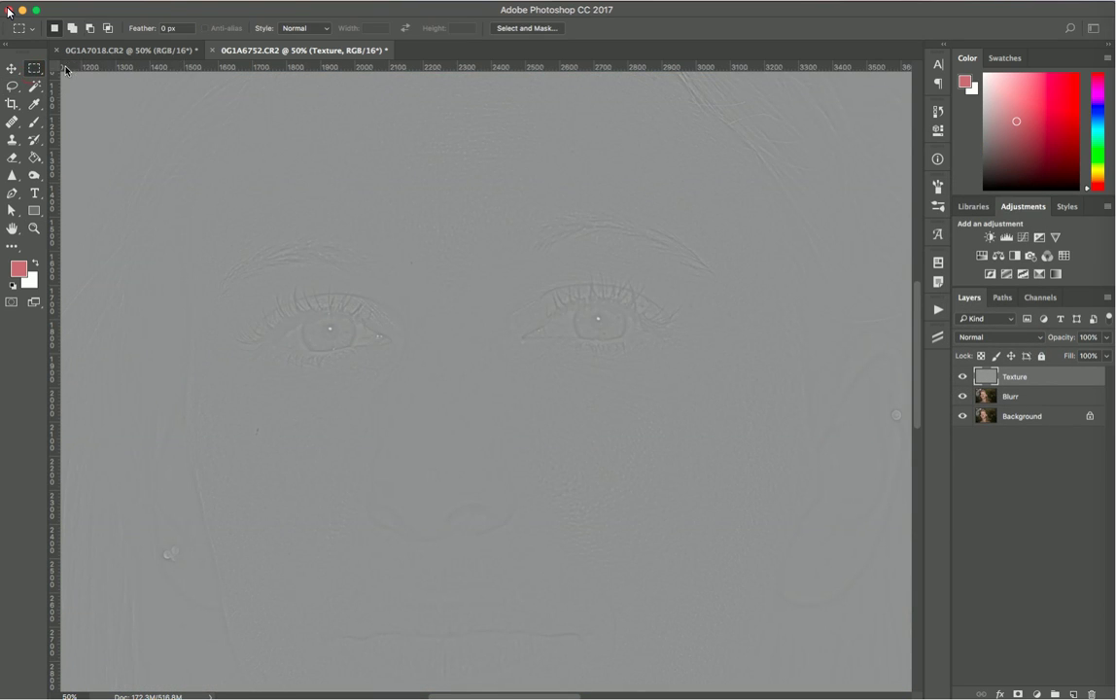
{"action": "left_click_drag", "start_coordinate": [195, 205], "coordinate": [720, 417]}
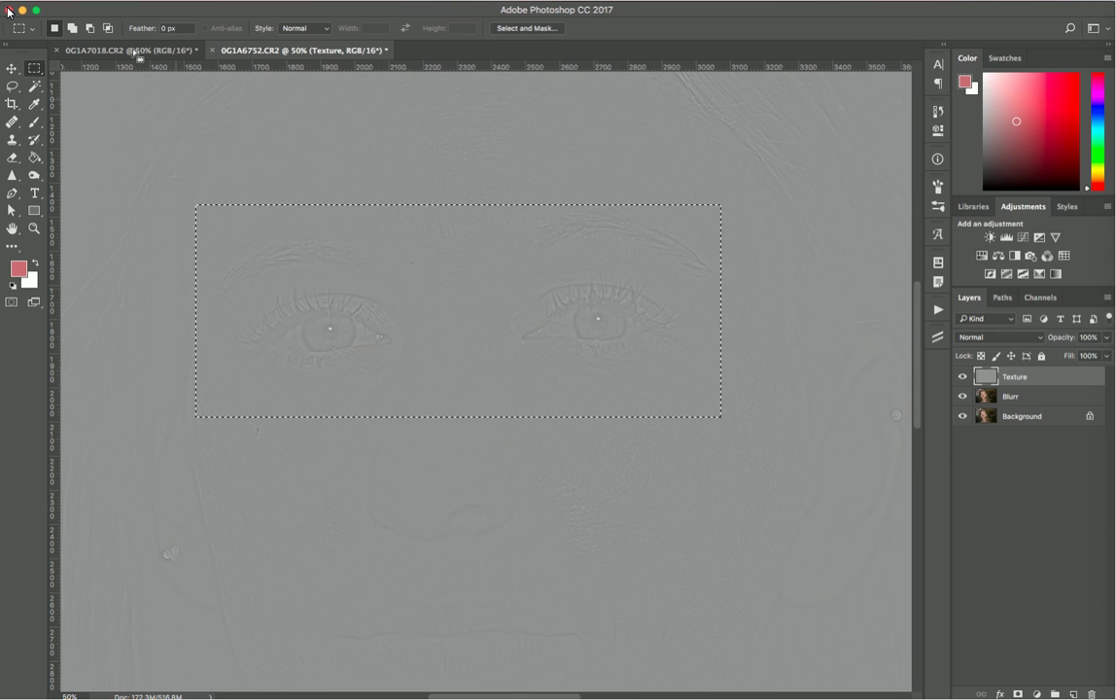
{"action": "left_click", "coordinate": [154, 0]}
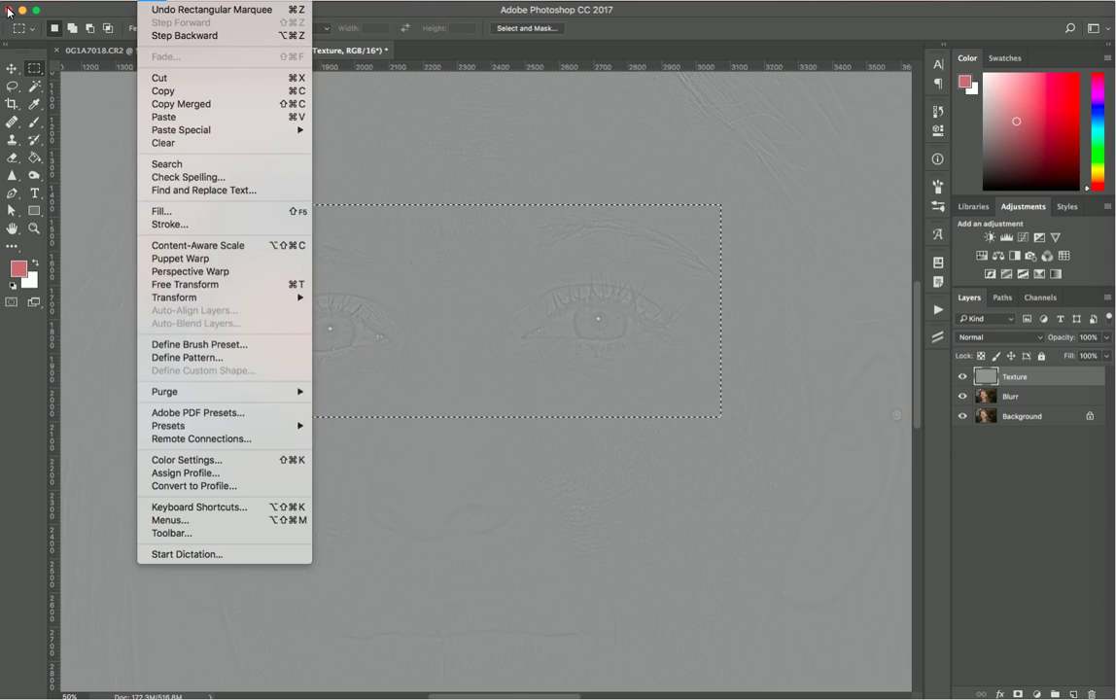
{"action": "left_click", "coordinate": [169, 91]}
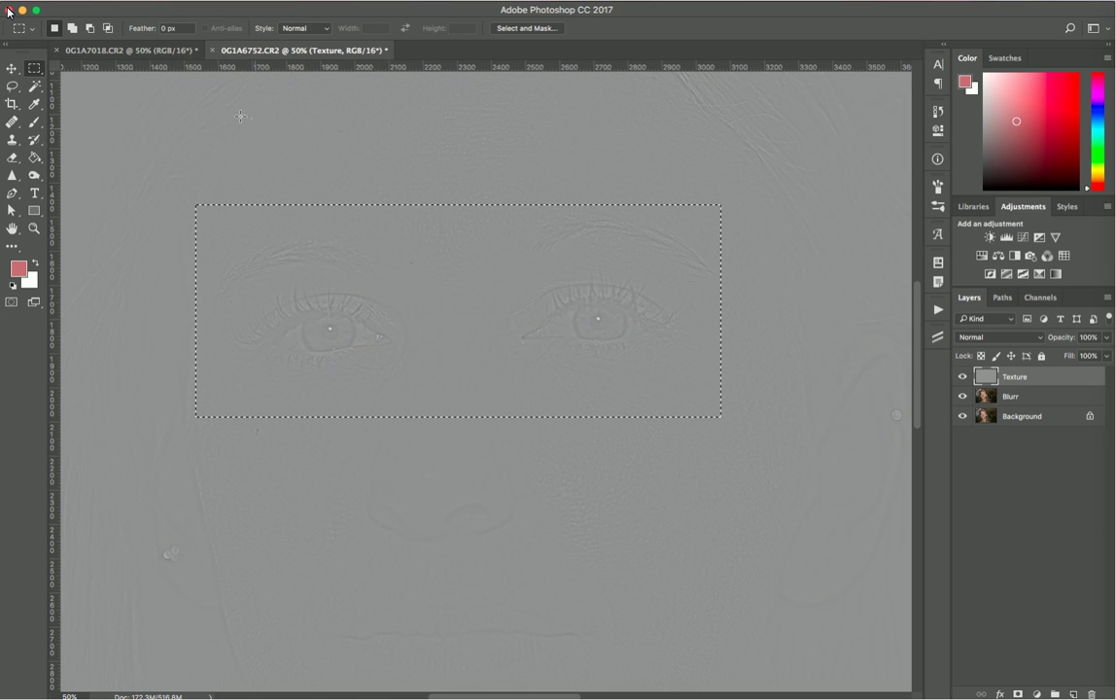
{"action": "left_click", "coordinate": [158, 56]}
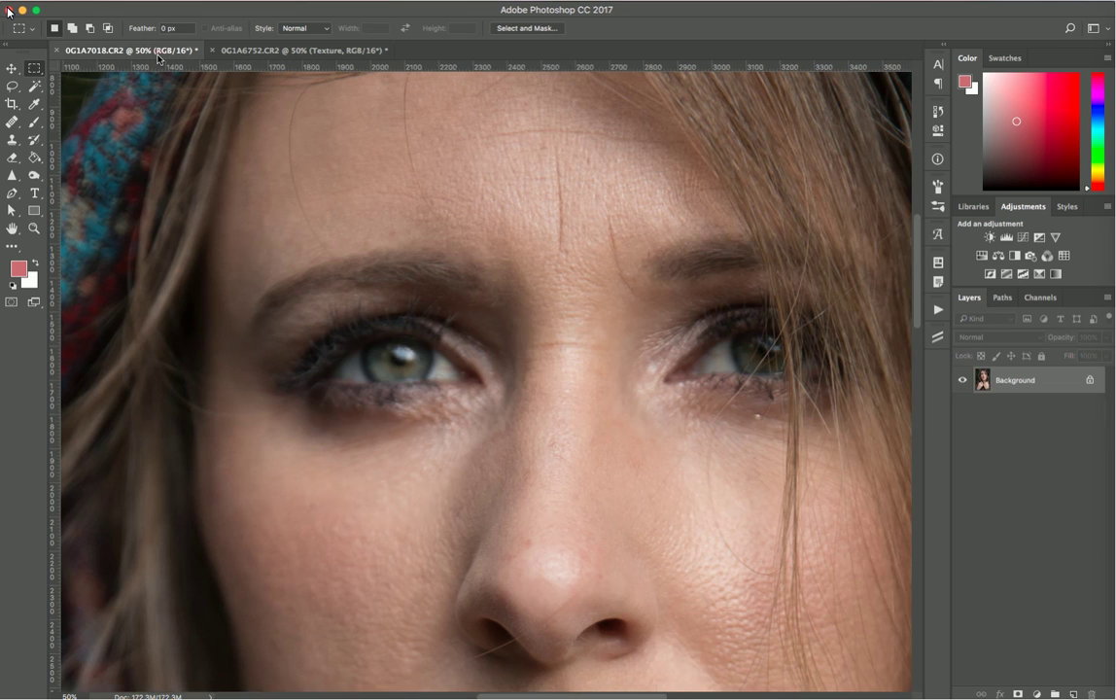
Paste the grey eye texture into 0G1A7018.CR2 as Layer 1 and drag it up over the forehead
{"action": "scroll", "coordinate": [444, 379], "scroll_direction": "right", "scroll_amount": 2}
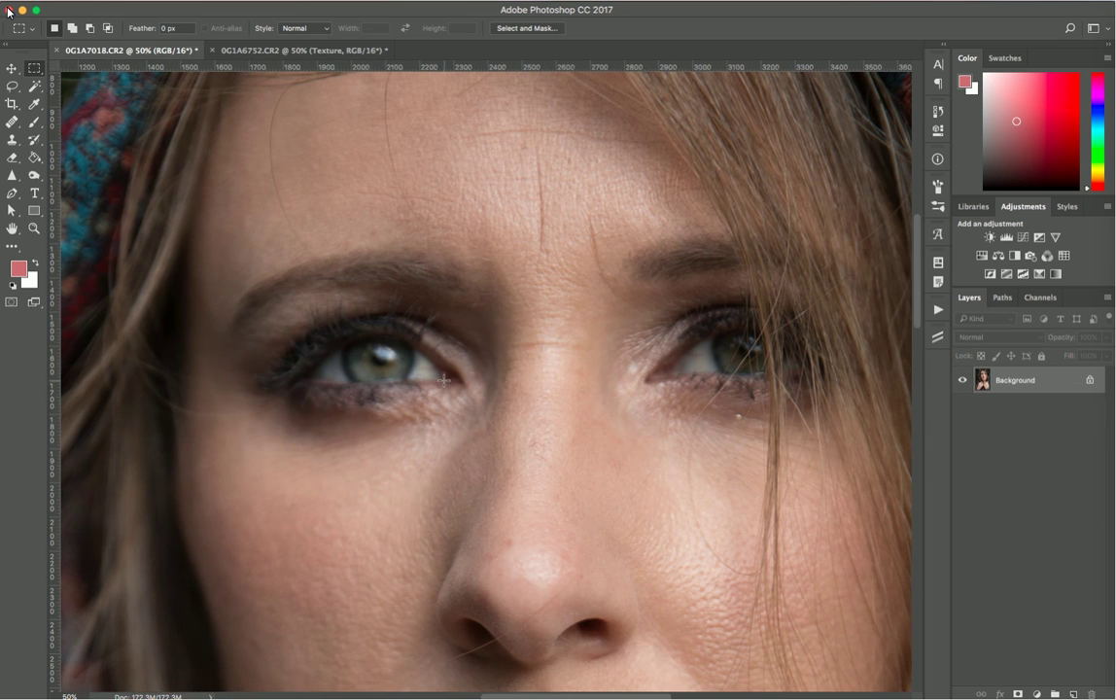
{"action": "scroll", "coordinate": [443, 379], "scroll_direction": "right", "scroll_amount": 2}
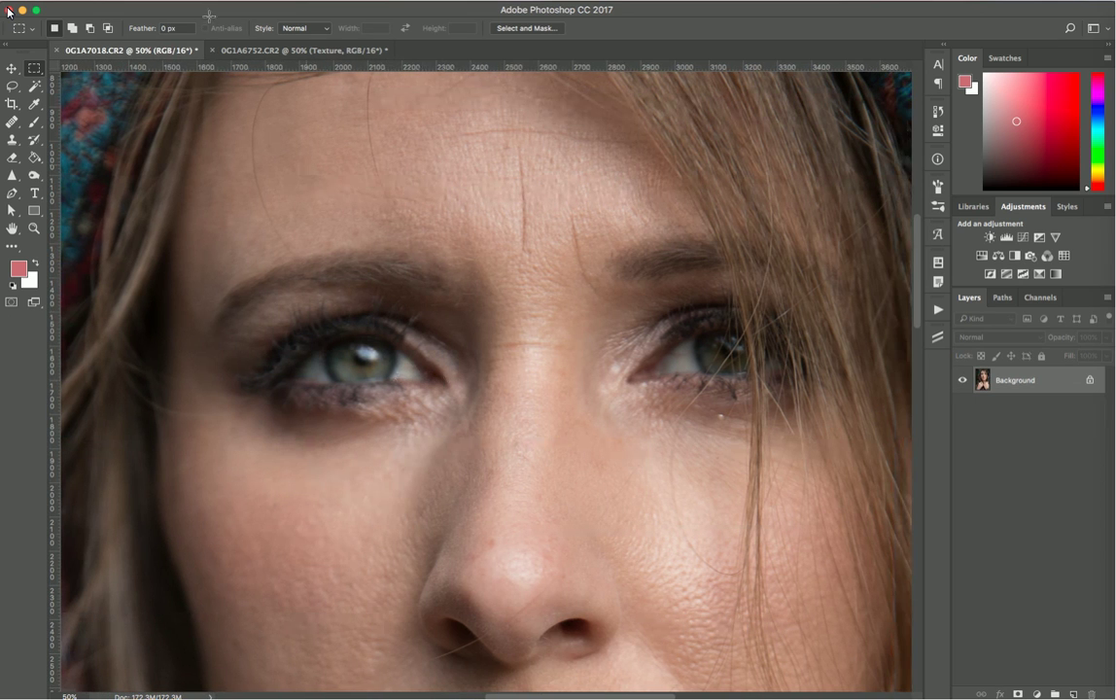
{"action": "left_click", "coordinate": [182, 1]}
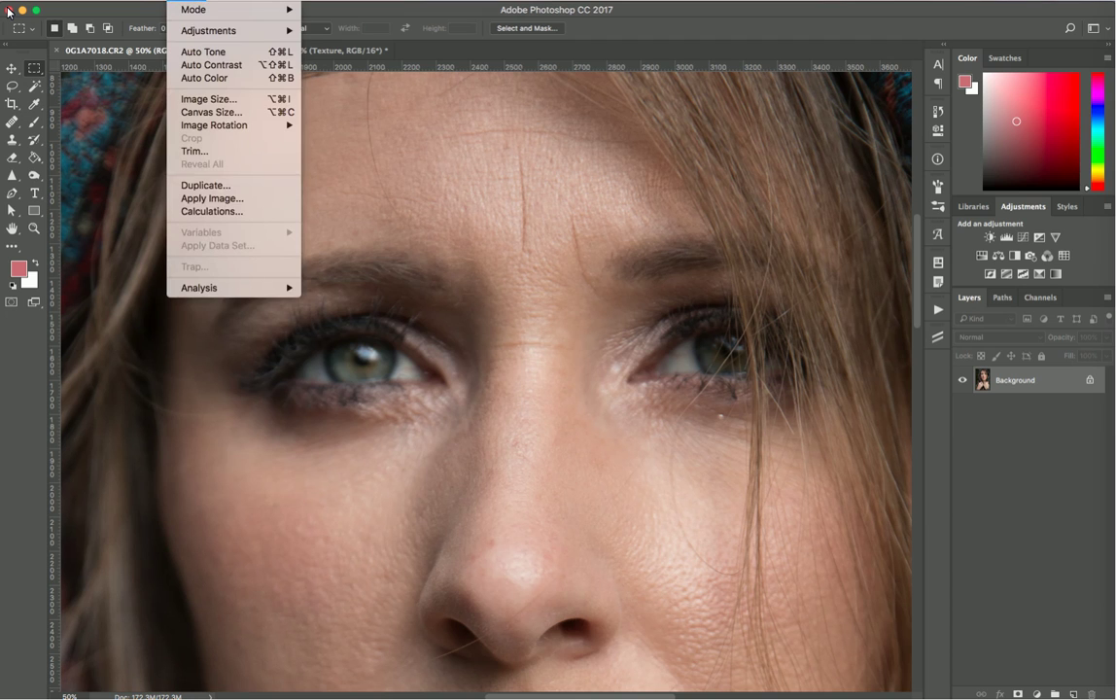
{"action": "mouse_move", "coordinate": [158, 2]}
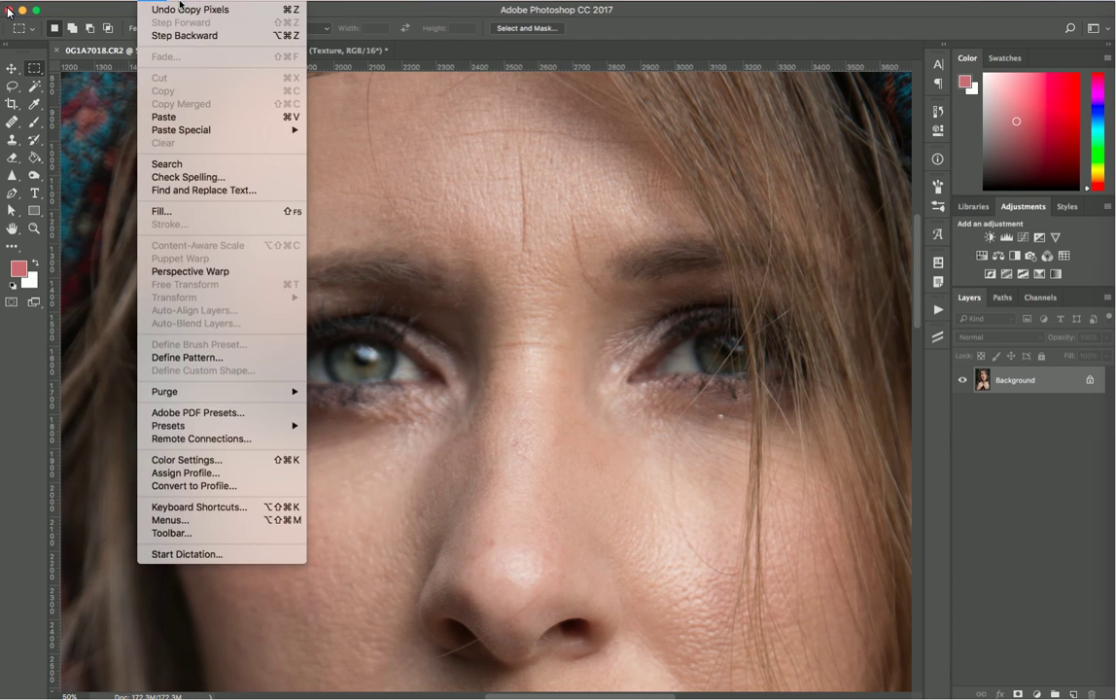
{"action": "left_click", "coordinate": [165, 117]}
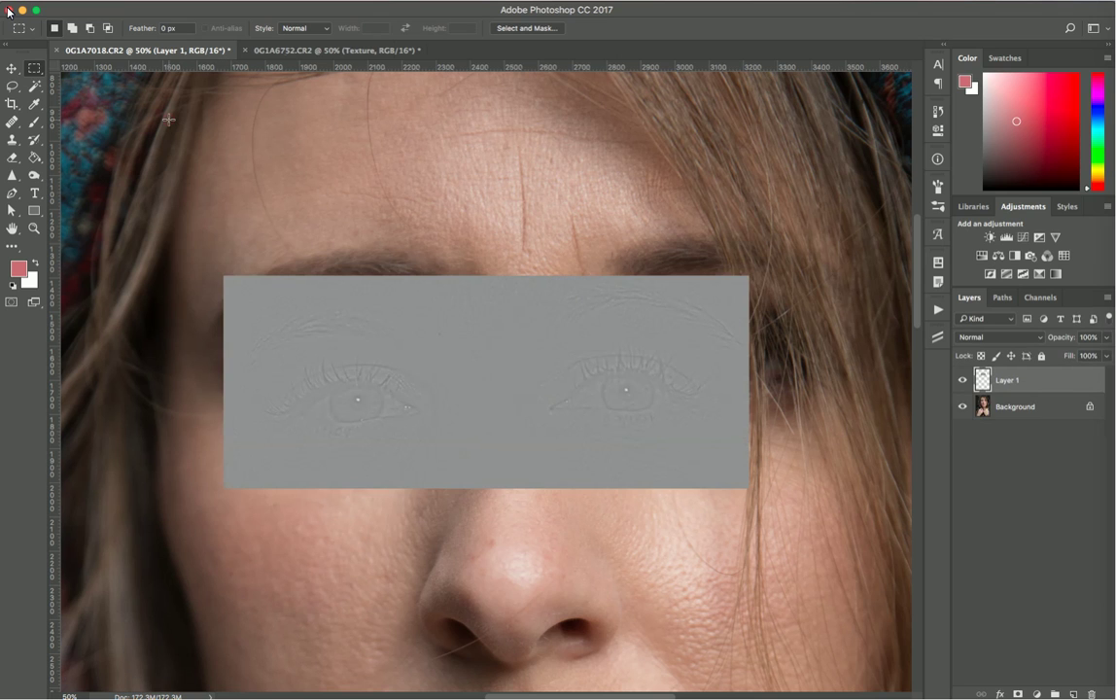
{"action": "key", "text": "v"}
{"action": "left_click_drag", "start_coordinate": [365, 340], "coordinate": [401, 168]}
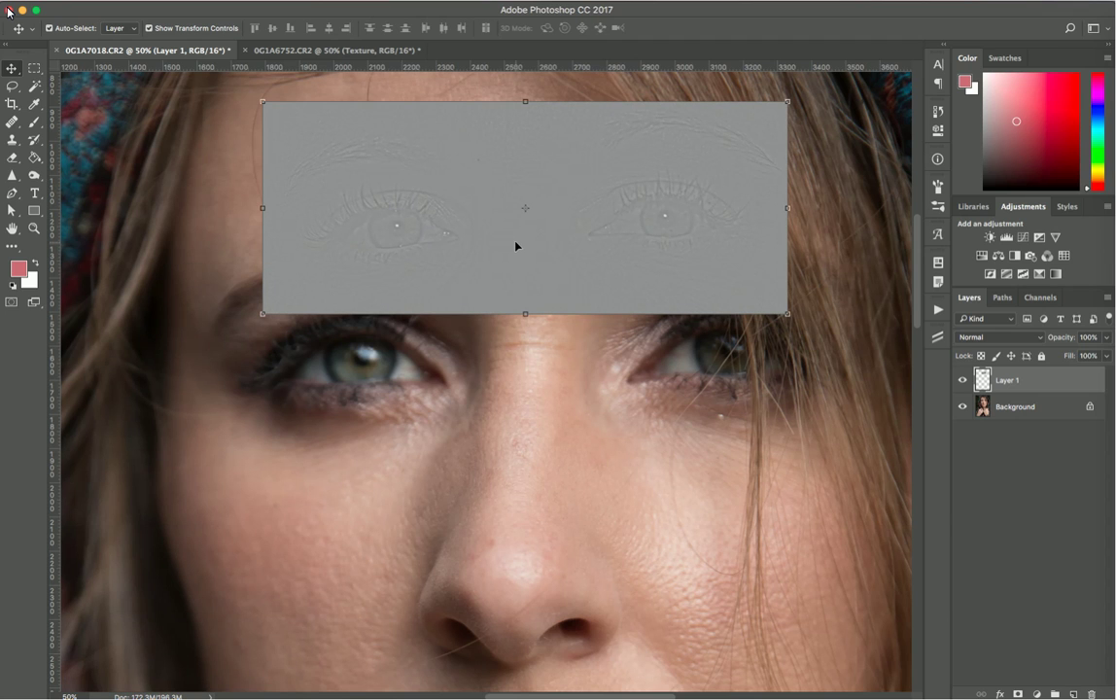
{"action": "left_click", "coordinate": [784, 311]}
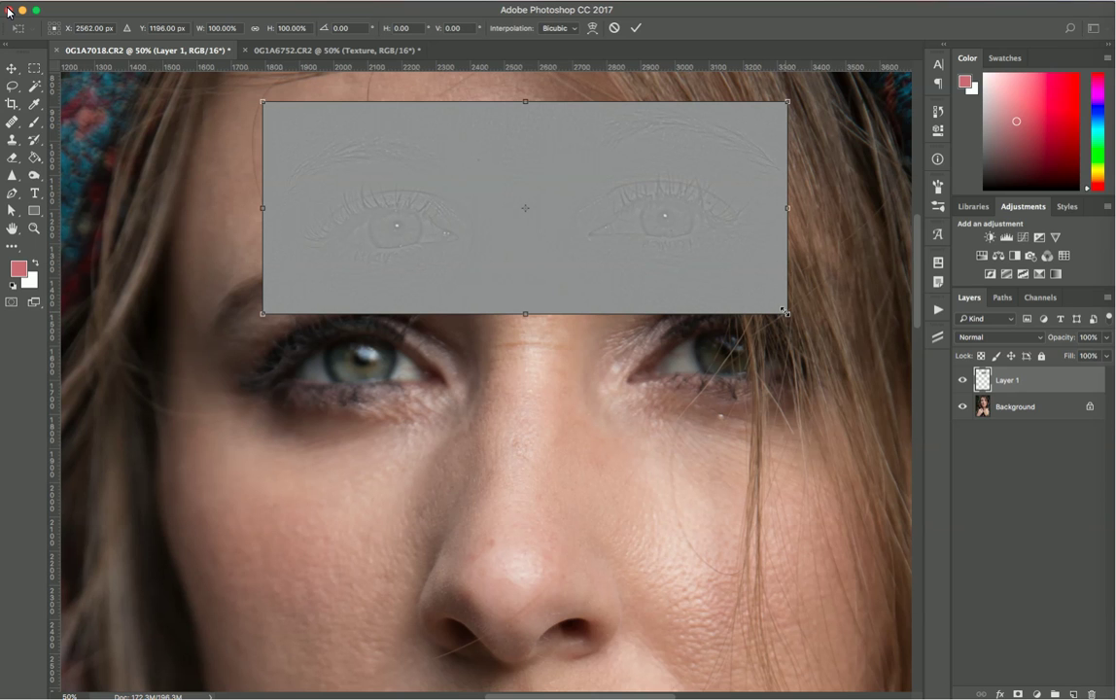
Scale the pasted eye texture up to about 126% and commit the transform
{"action": "left_click_drag", "start_coordinate": [785, 311], "coordinate": [845, 356]}
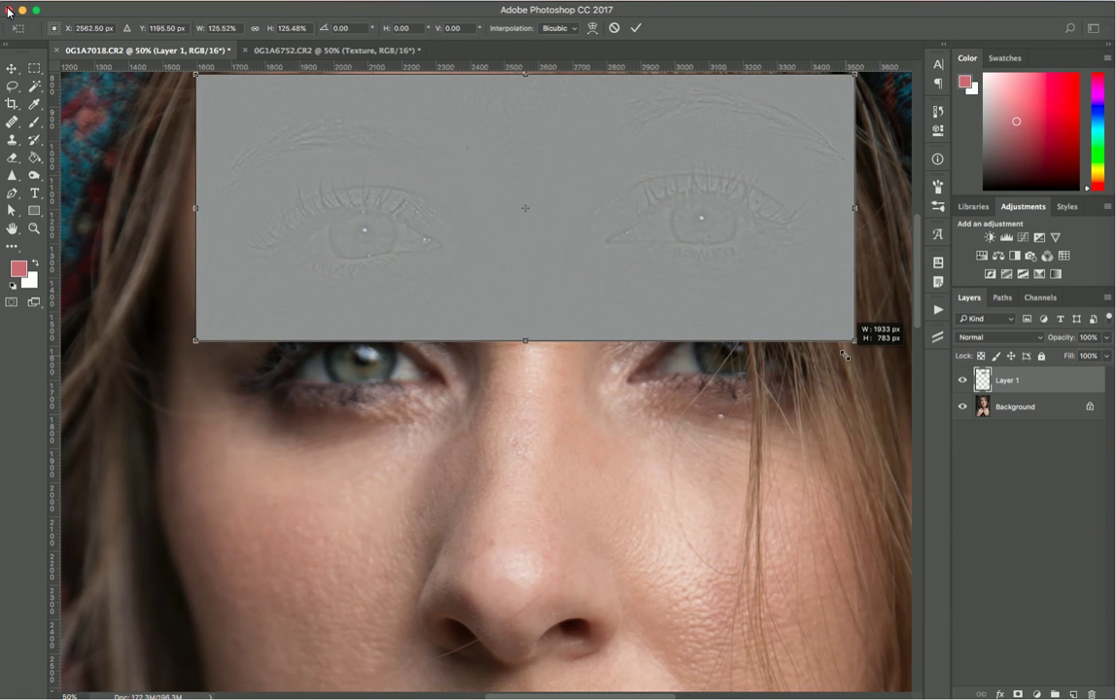
{"action": "left_click_drag", "start_coordinate": [845, 356], "coordinate": [848, 358]}
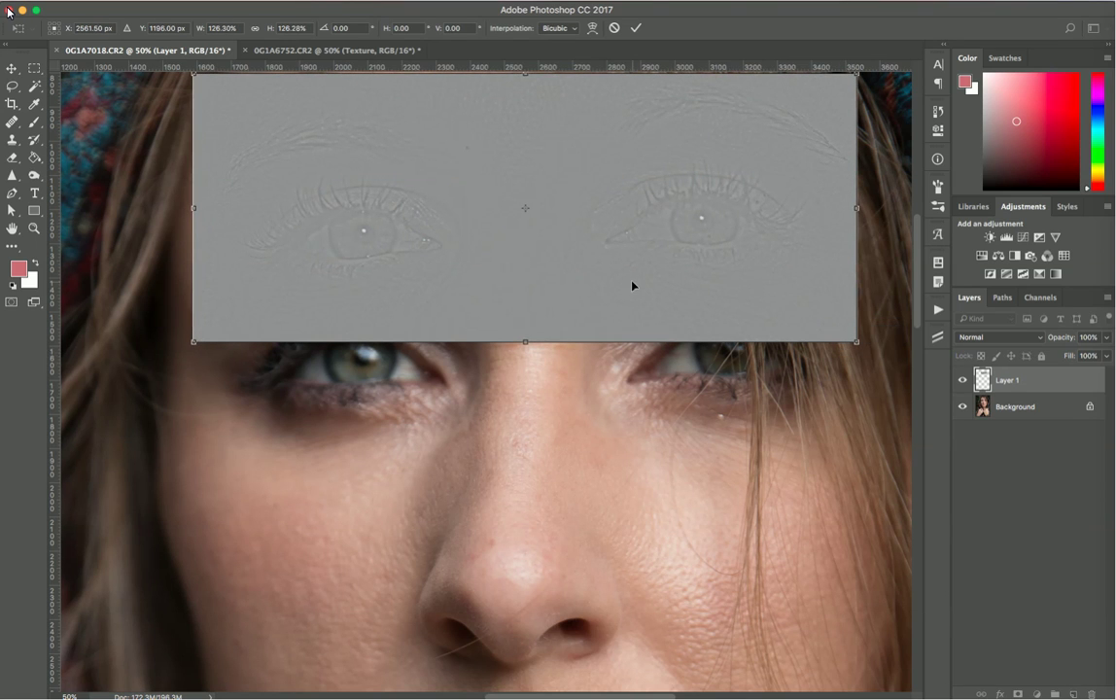
{"action": "mouse_move", "coordinate": [632, 289]}
{"action": "left_mouse_down"}
{"action": "mouse_move", "coordinate": [633, 389]}
{"action": "mouse_move", "coordinate": [629, 287]}
{"action": "left_mouse_up"}
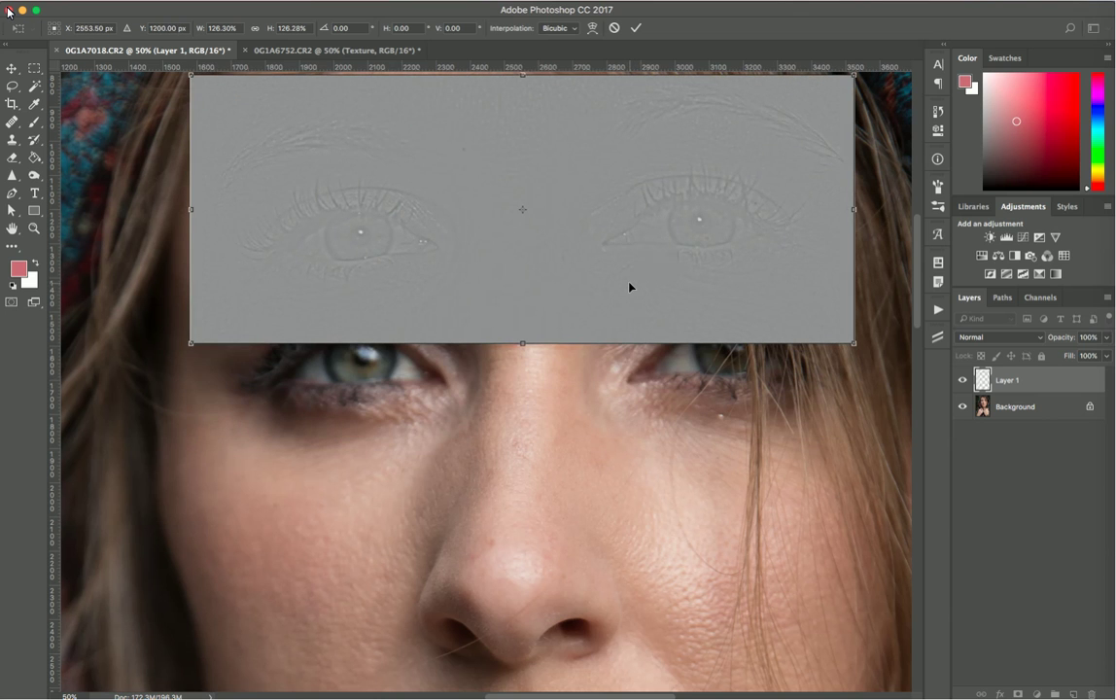
{"action": "key", "text": "Return"}
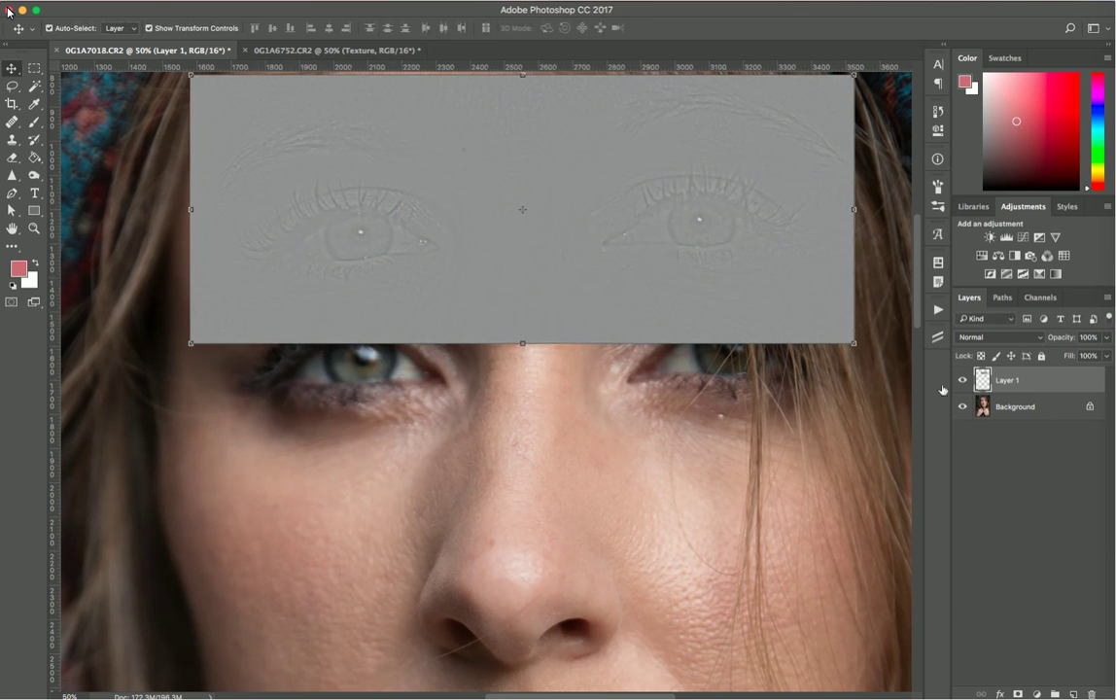
{"action": "double_click", "coordinate": [1007, 380]}
Name Layer 1 'Texture', set it to 50% opacity, and drag it down over the eyes
{"action": "type", "text": "Texture"}
{"action": "key", "text": "Return"}
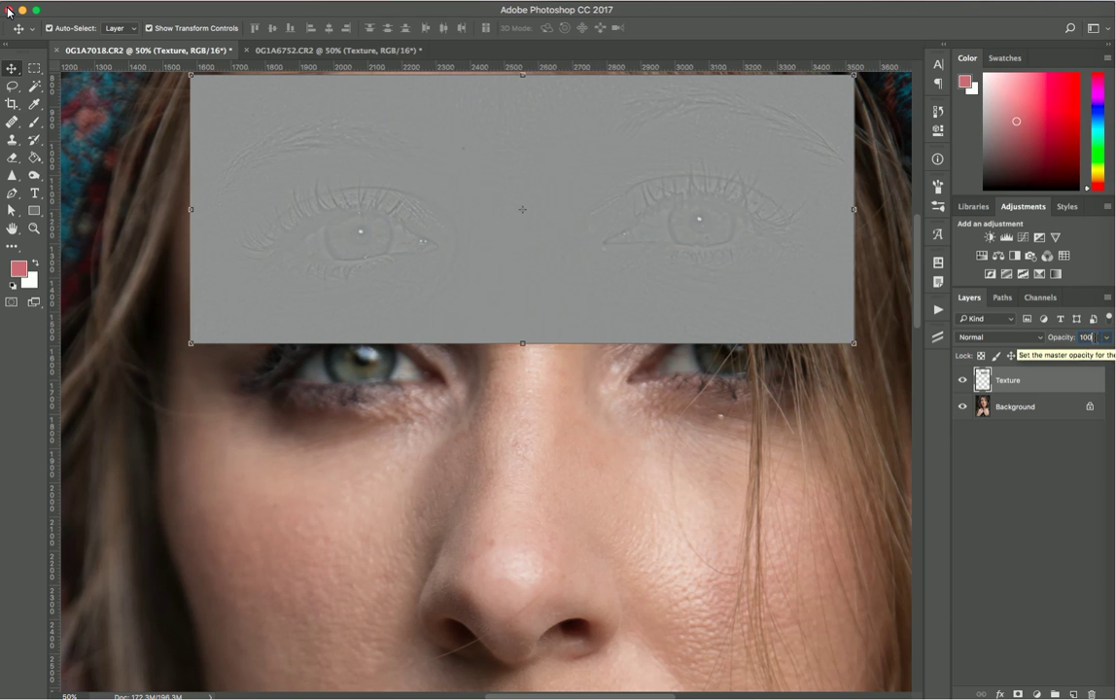
{"action": "type", "text": "50"}
{"action": "key", "text": "Return"}
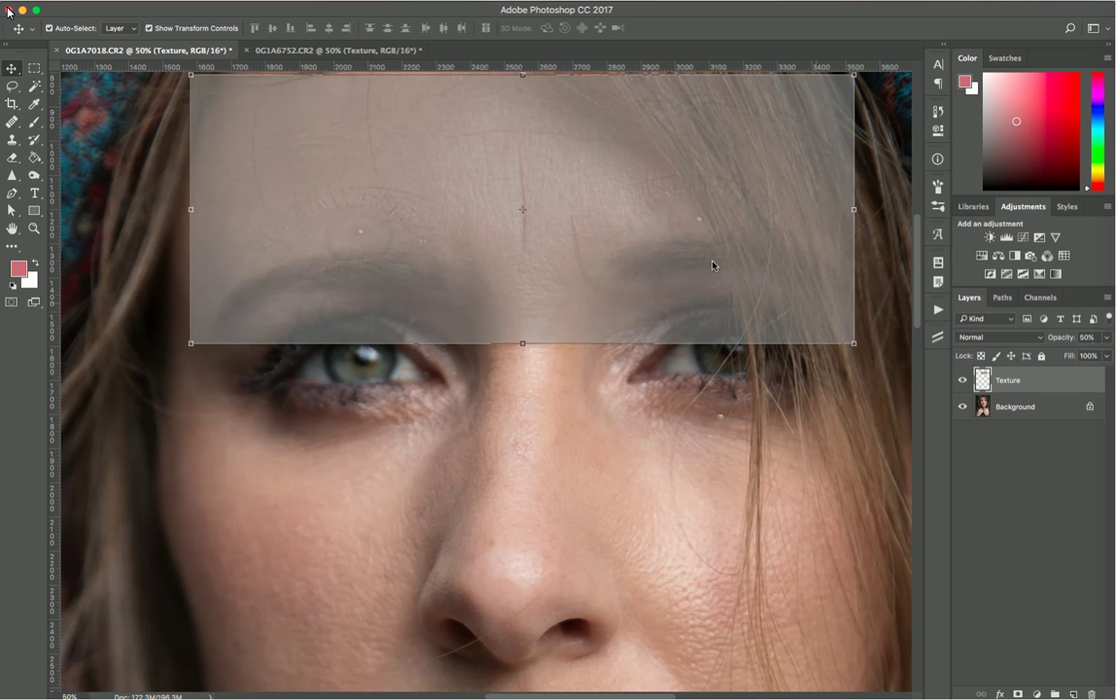
{"action": "left_click_drag", "start_coordinate": [577, 201], "coordinate": [572, 319]}
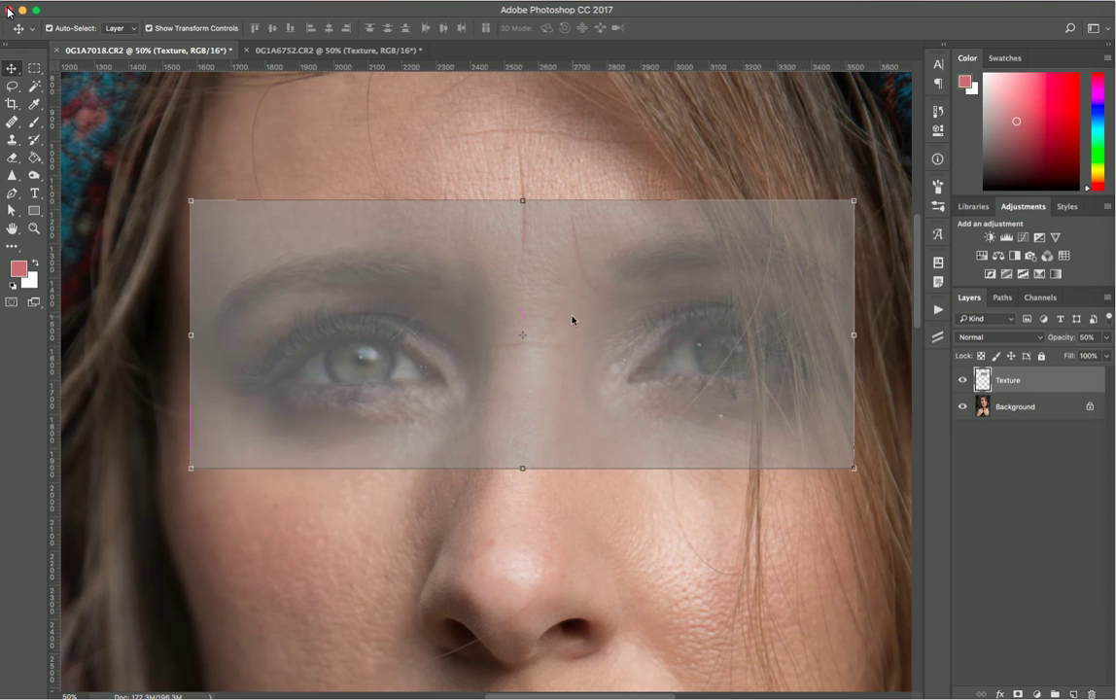
Add a white layer mask to Texture and set its opacity back to 100%
{"action": "left_click", "coordinate": [1018, 693]}
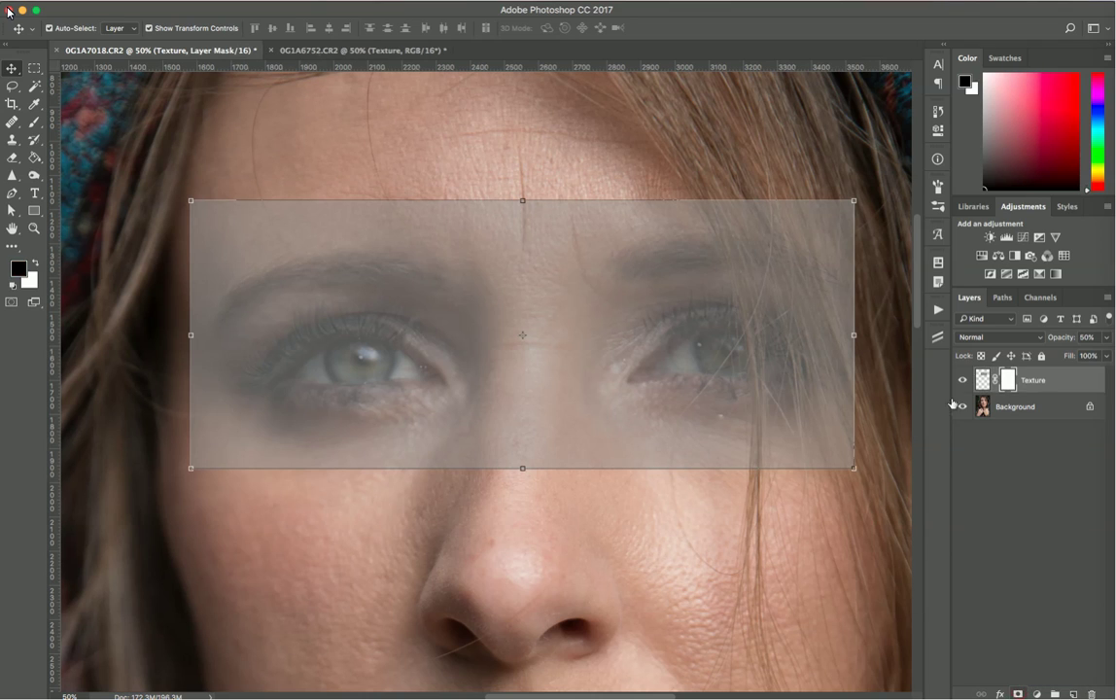
{"action": "left_click", "coordinate": [983, 384]}
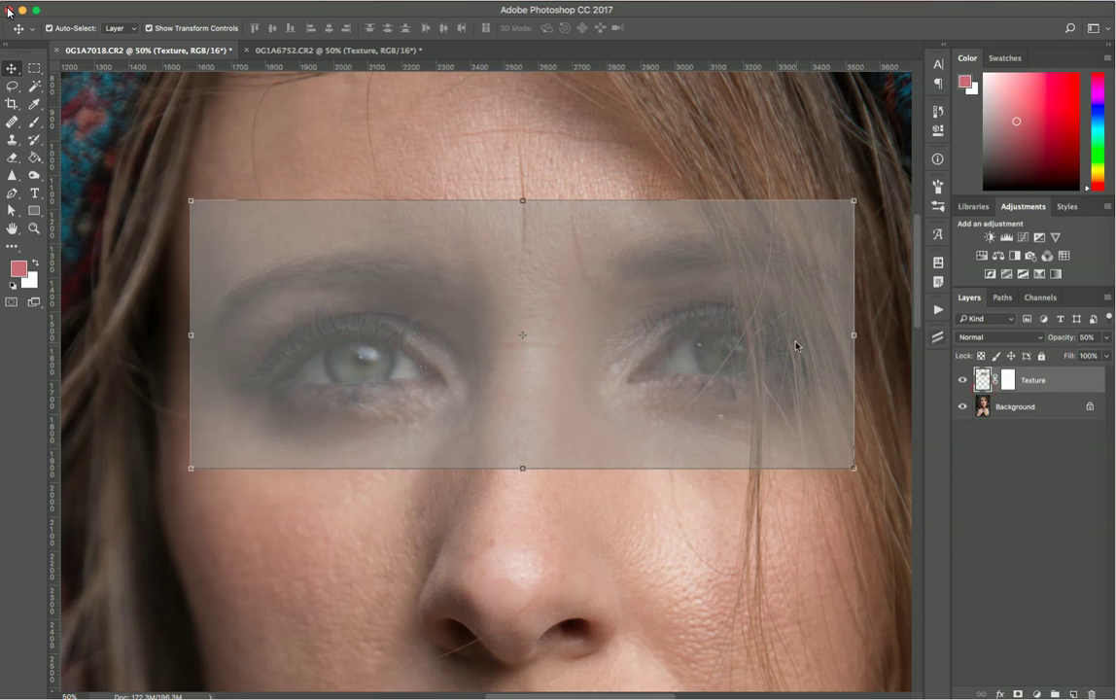
{"action": "left_click", "coordinate": [1091, 337]}
{"action": "type", "text": "100"}
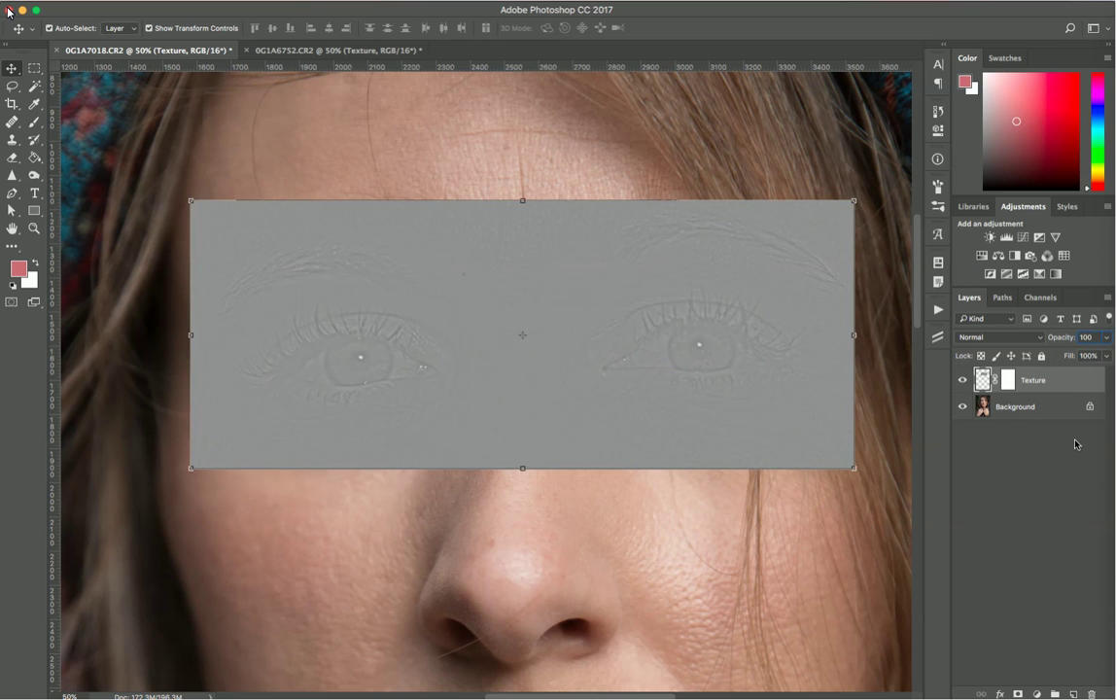
Target the Texture layer's pixels and set its blend mode to Linear Light
{"action": "left_click", "coordinate": [1031, 426]}
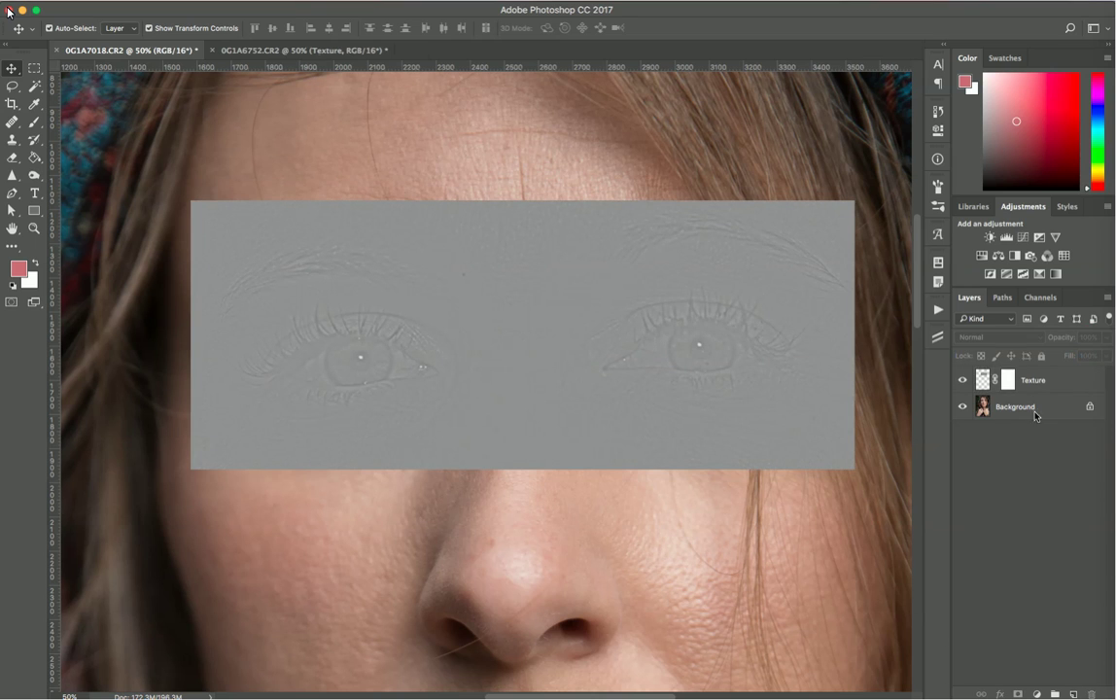
{"action": "left_click", "coordinate": [983, 381]}
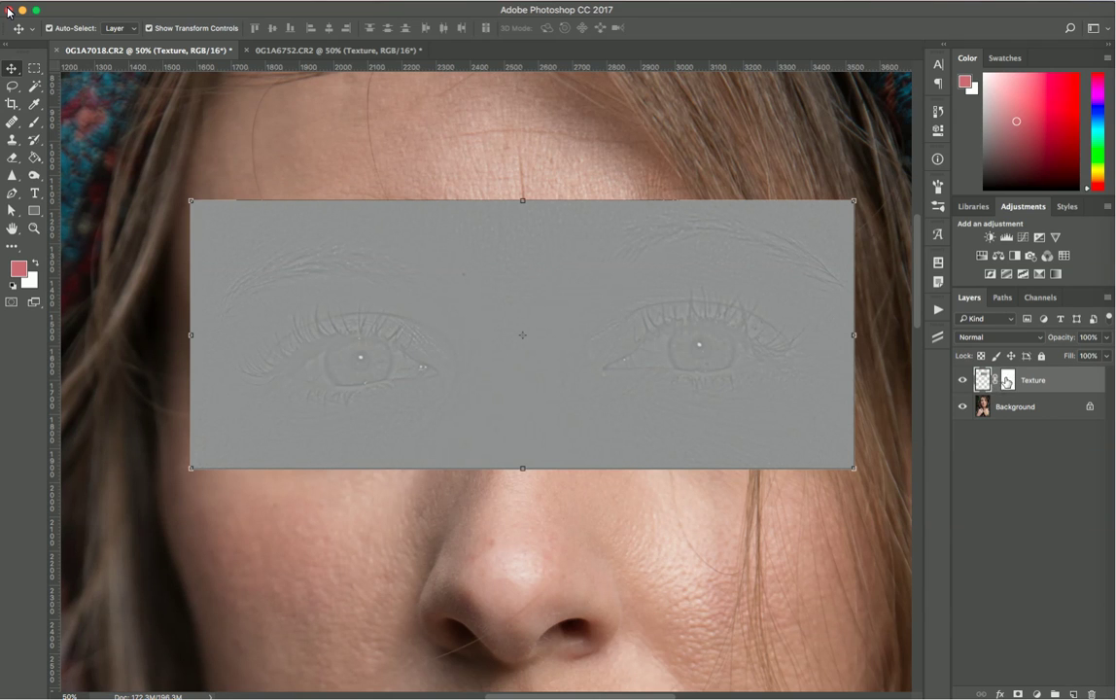
{"action": "left_click", "coordinate": [1008, 382]}
{"action": "left_click", "coordinate": [1011, 385]}
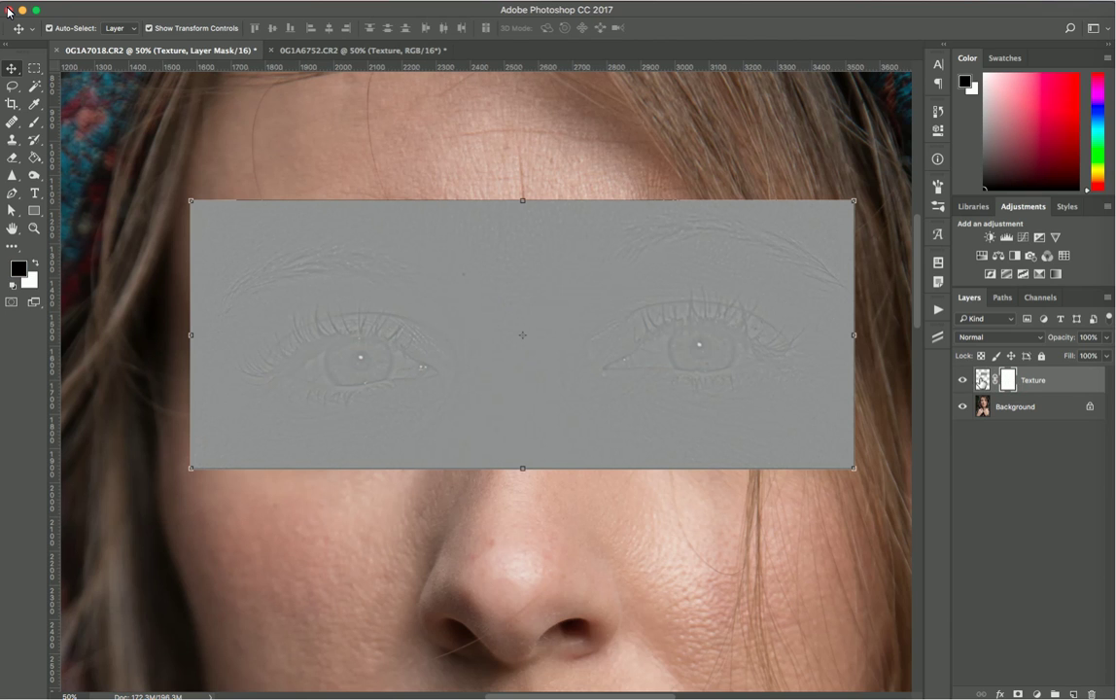
{"action": "left_click", "coordinate": [983, 380]}
{"action": "left_click", "coordinate": [985, 338]}
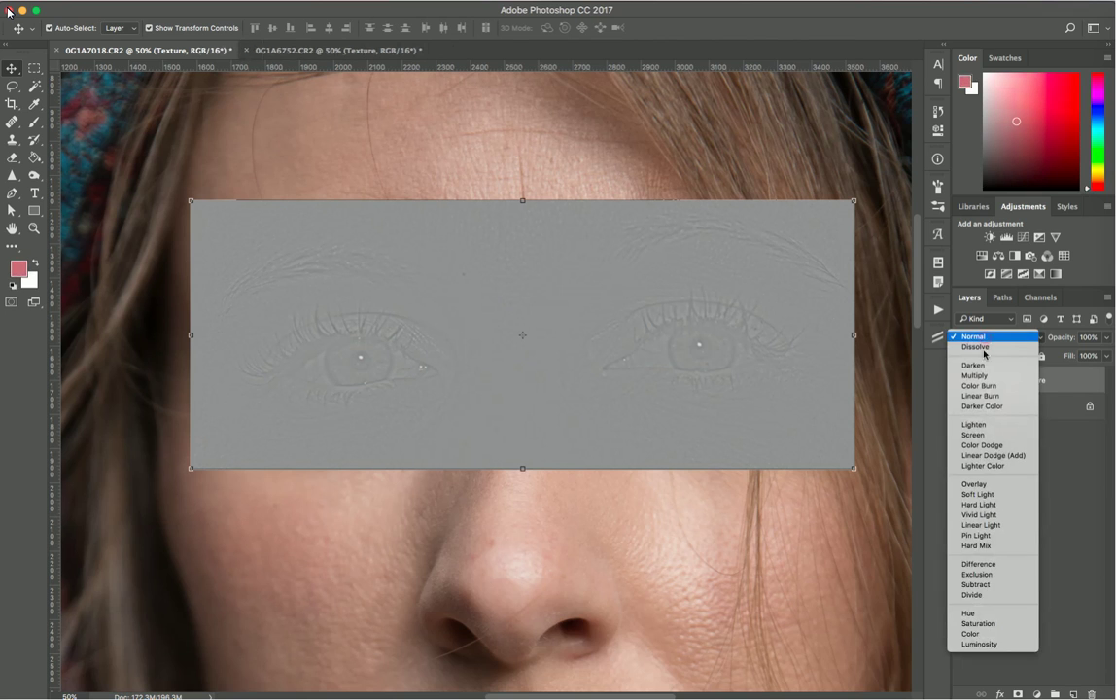
{"action": "left_click", "coordinate": [1001, 526]}
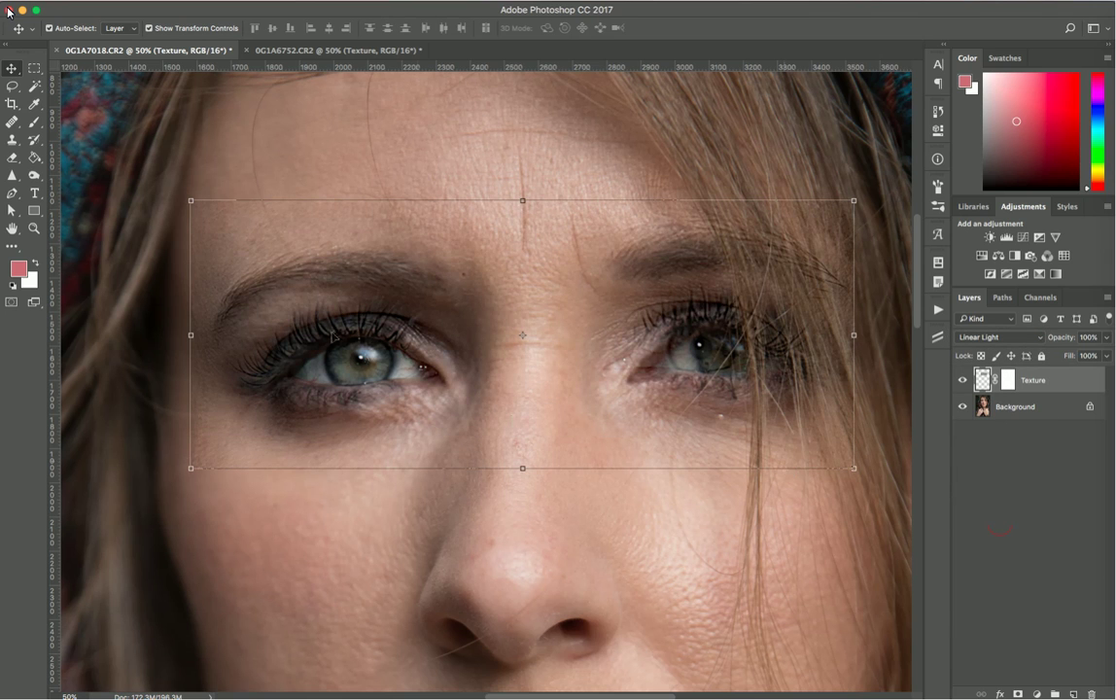
Hide the bounding box and nudge the Texture layer down and right to align with the eyes
{"action": "key", "text": "super+h"}
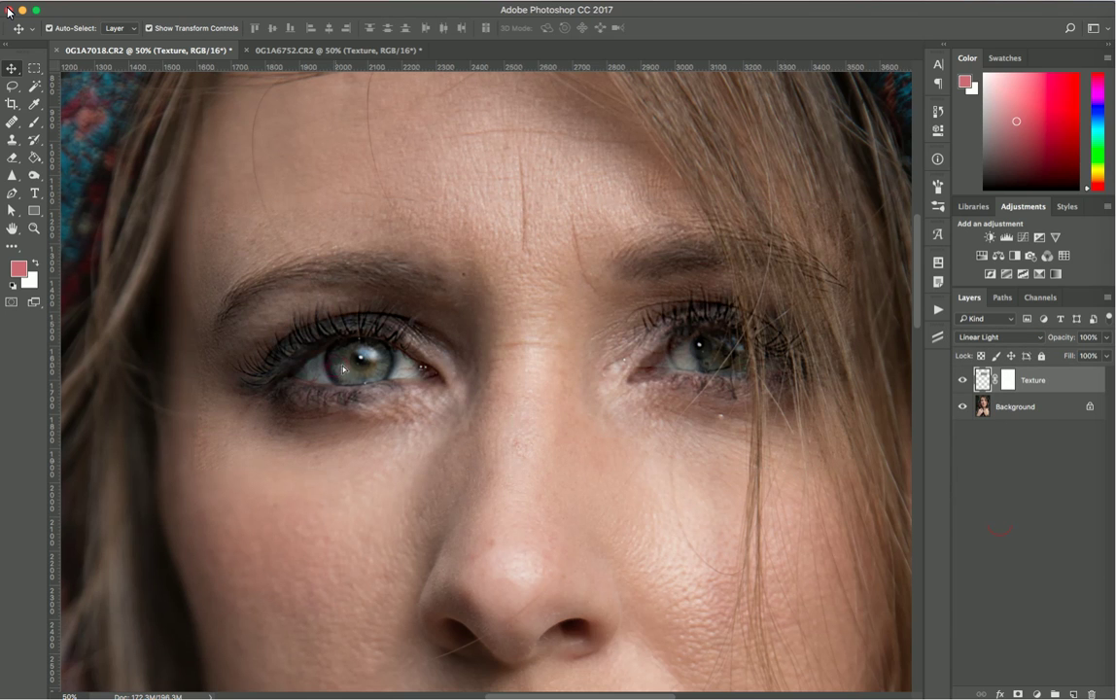
{"action": "left_click_drag", "start_coordinate": [342, 367], "coordinate": [339, 366]}
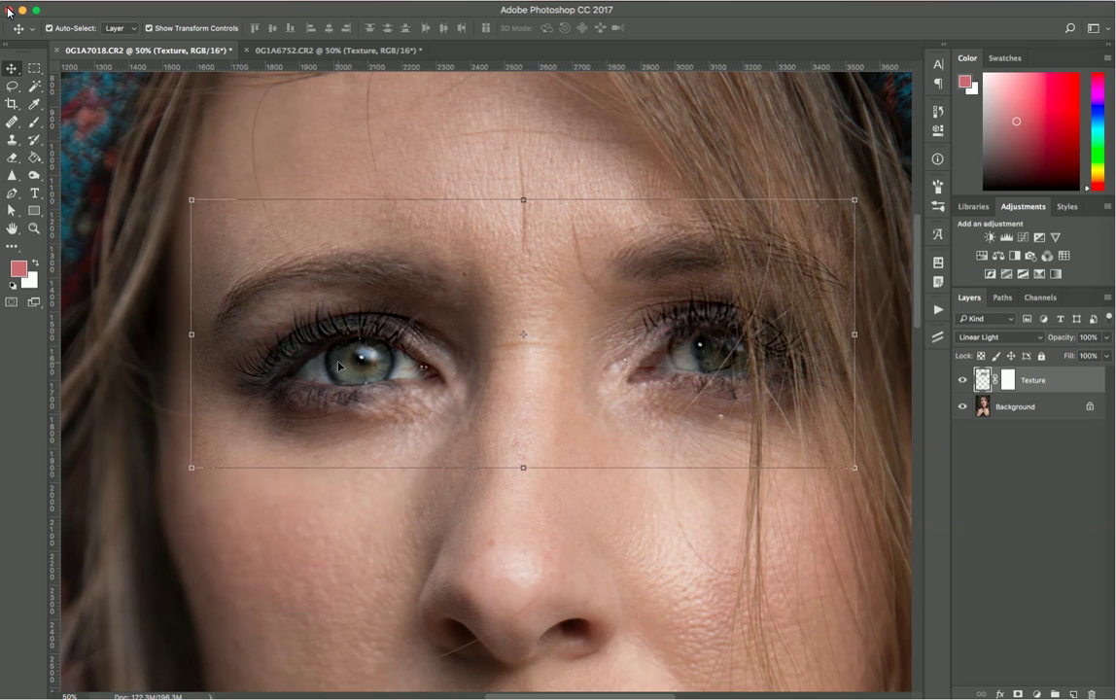
{"action": "key", "text": "Down"}
{"action": "key", "text": "Down"}
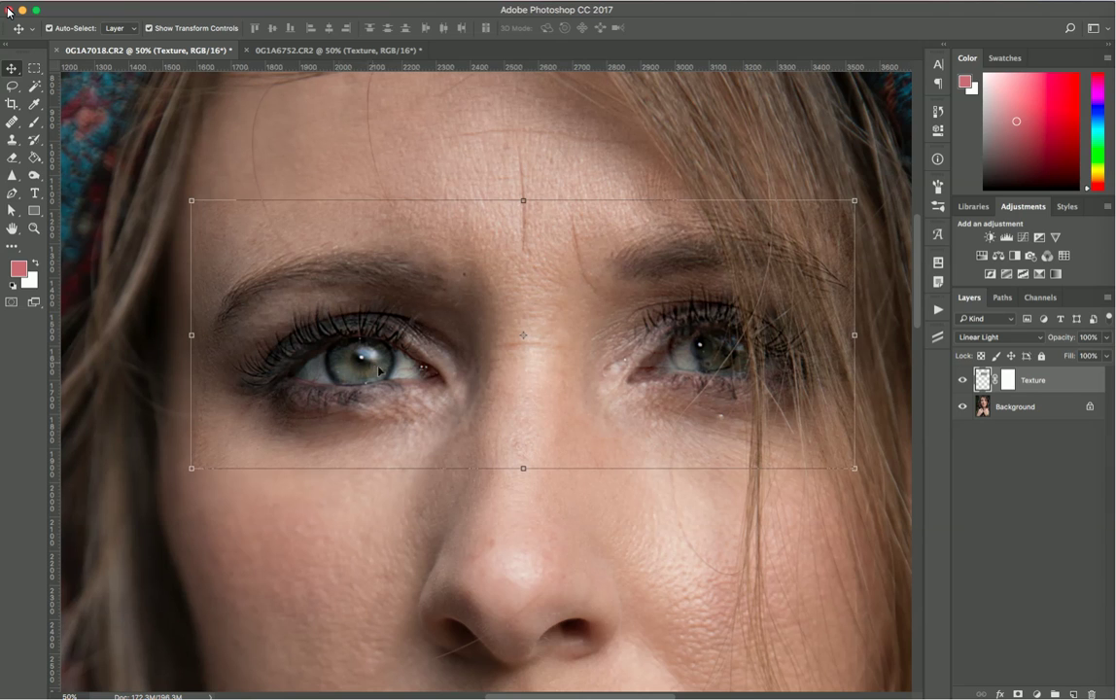
{"action": "key", "text": "Right"}
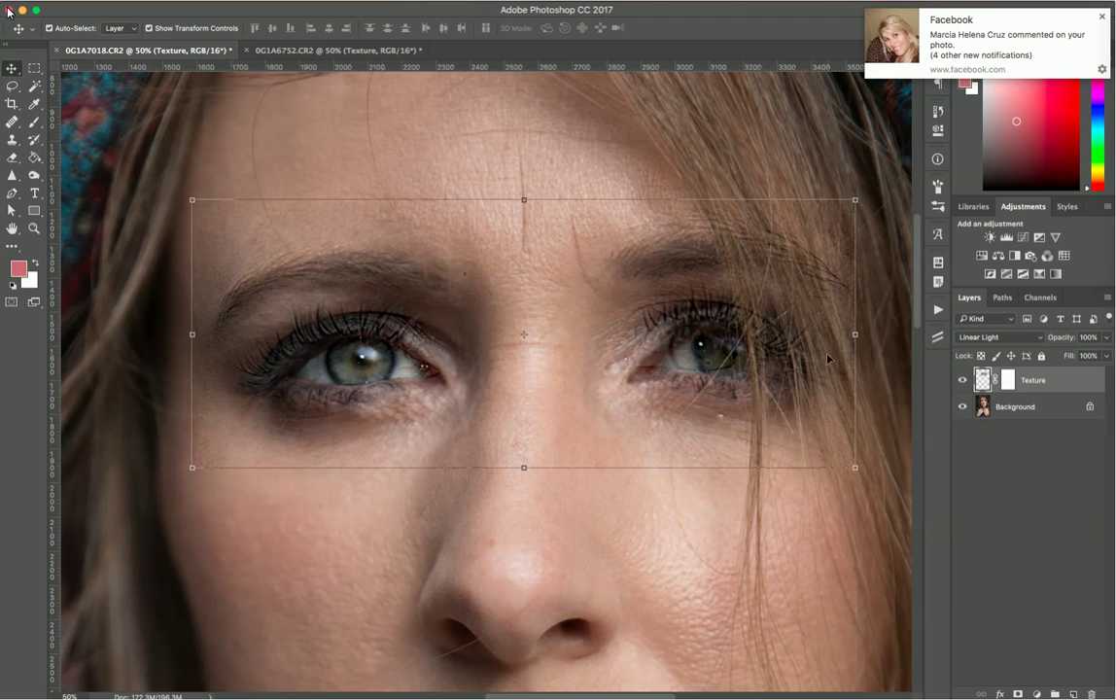
Toggle Texture's visibility to compare before and after, then target its mask for brush painting
{"action": "left_click", "coordinate": [962, 382]}
{"action": "left_click", "coordinate": [962, 382]}
{"action": "left_click", "coordinate": [962, 383]}
{"action": "left_click", "coordinate": [962, 382]}
{"action": "left_click", "coordinate": [962, 382]}
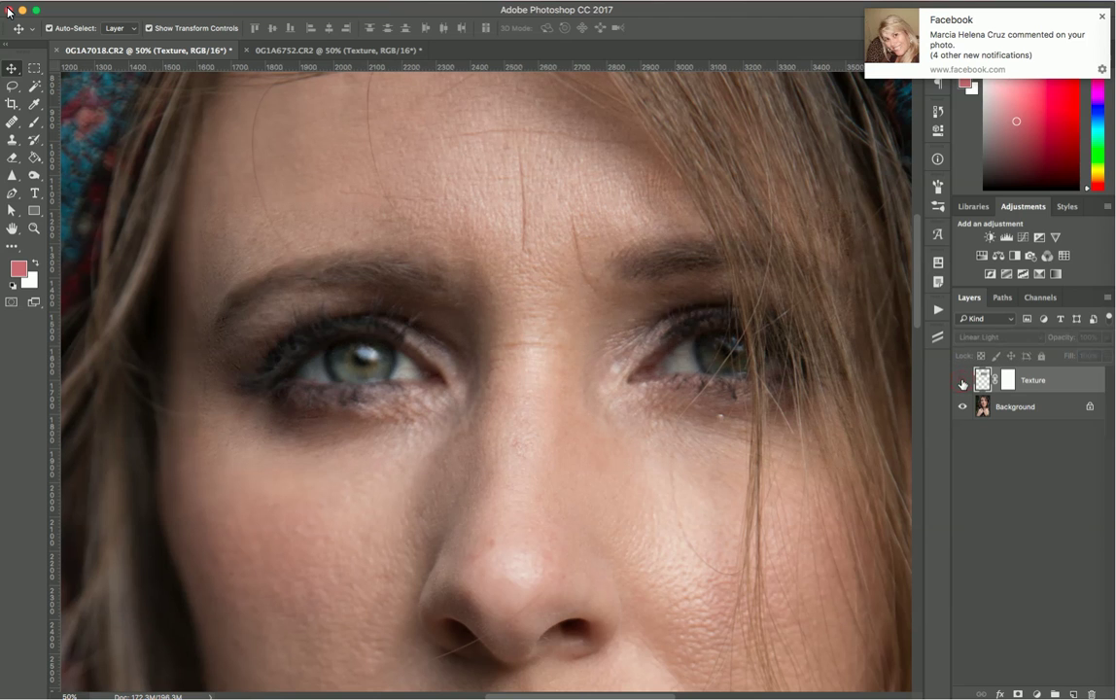
{"action": "left_click", "coordinate": [963, 382]}
{"action": "left_click", "coordinate": [1009, 381]}
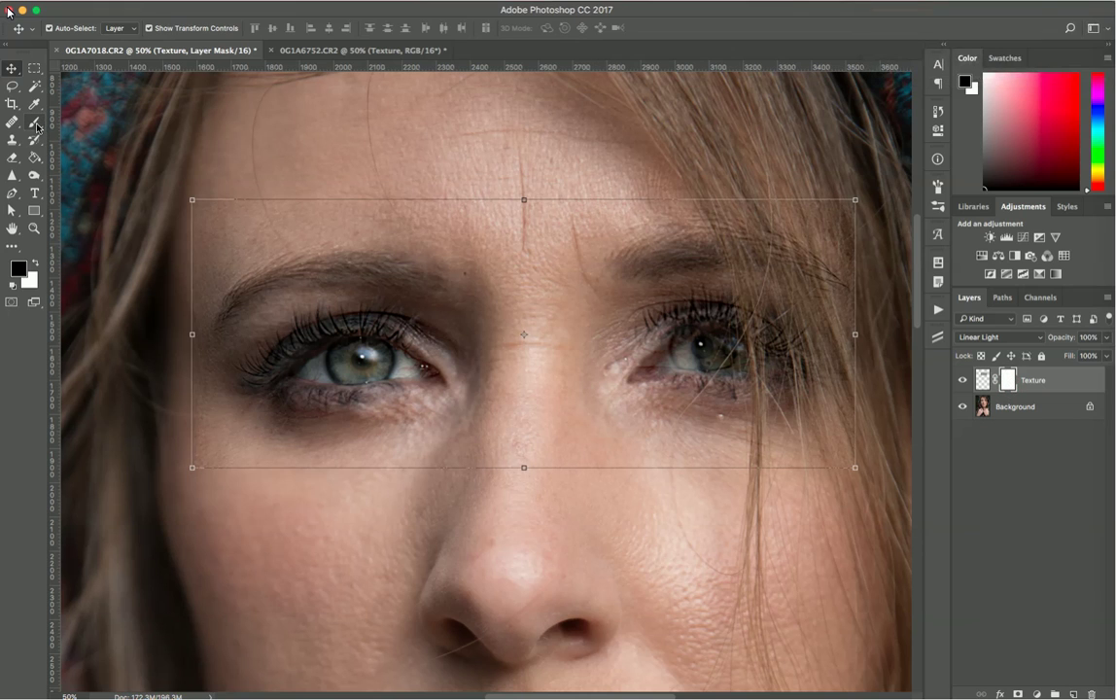
{"action": "left_click", "coordinate": [36, 125]}
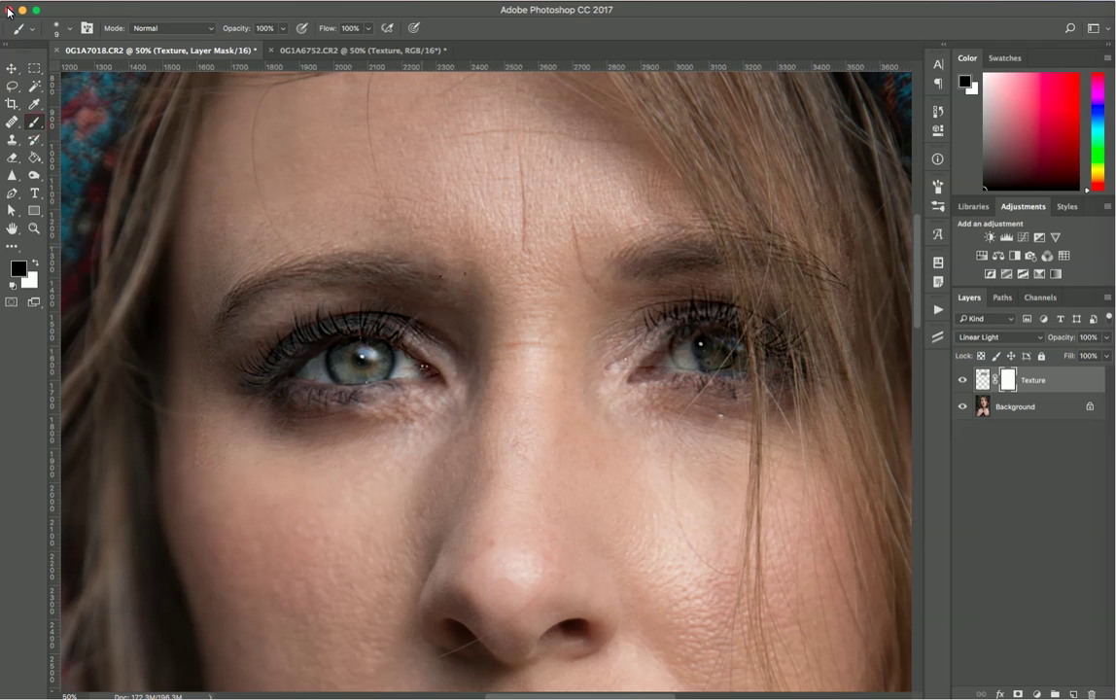
Set the brush to 50 px, enlarge it to 175, and paint black over the Texture mask
{"action": "left_click", "coordinate": [66, 32]}
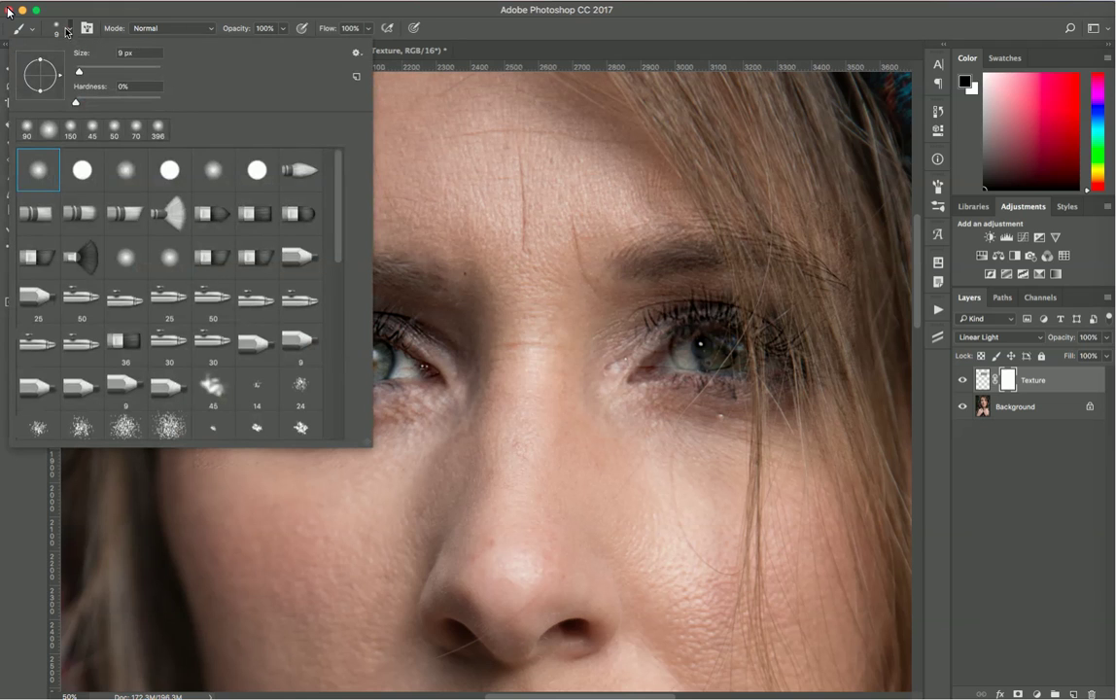
{"action": "left_click", "coordinate": [123, 55]}
{"action": "type", "text": "30"}
{"action": "key", "text": "shift+Up"}
{"action": "key", "text": "shift+Up"}
{"action": "key", "text": "shift+Up"}
{"action": "key", "text": "shift+Up"}
{"action": "key", "text": "Return"}
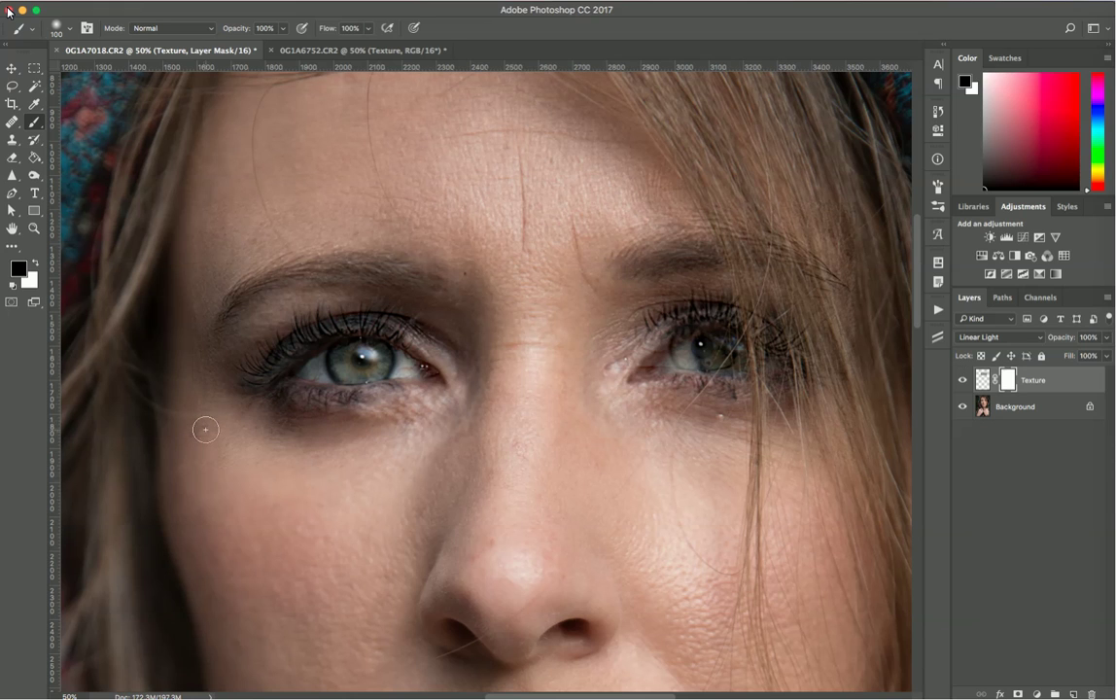
{"action": "key", "text": "bracketright"}
{"action": "key", "text": "bracketright"}
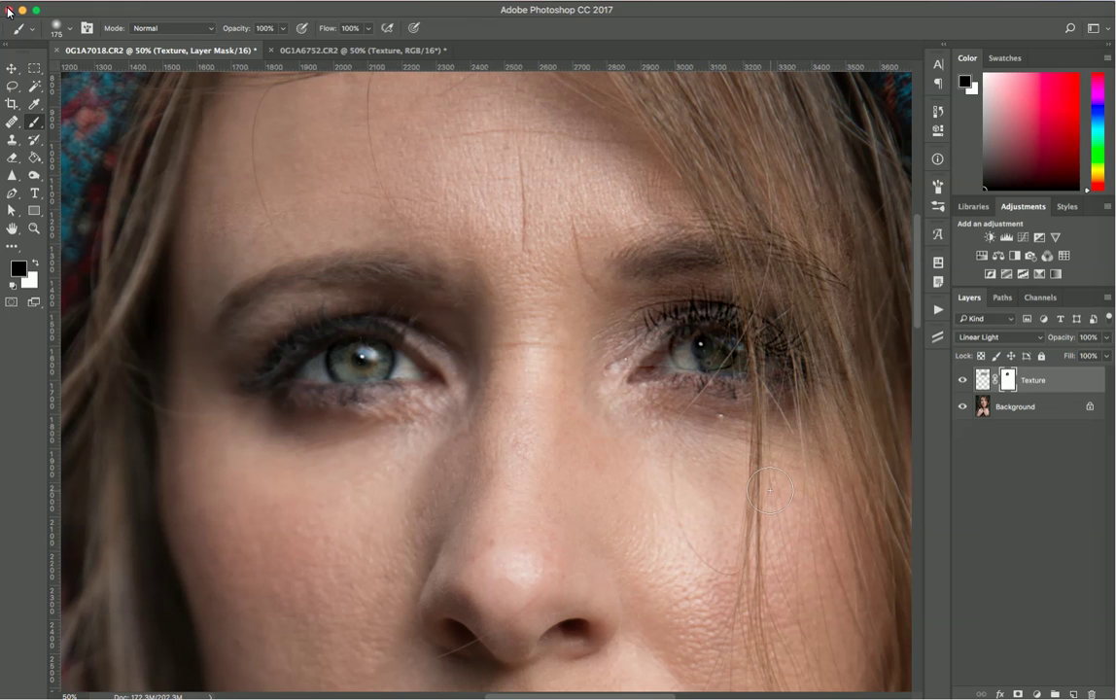
{"action": "key", "text": "v"}
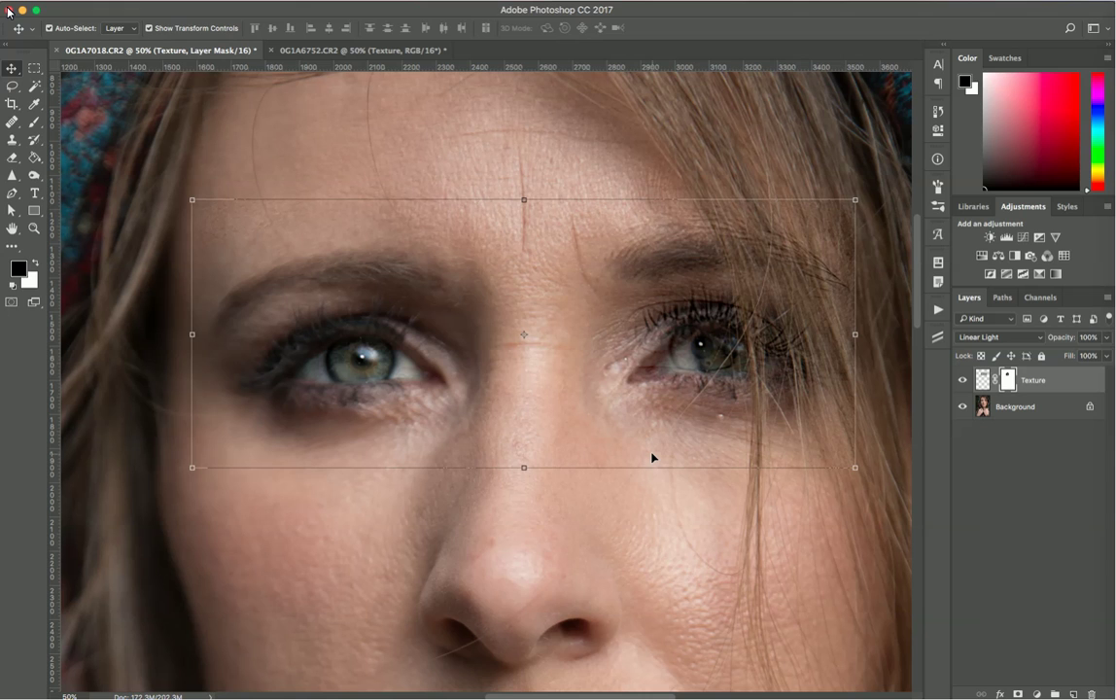
Copy a rectangle around the right-hand eye from the Texture pixels to Layer 1, then hide Texture
{"action": "key", "text": "m"}
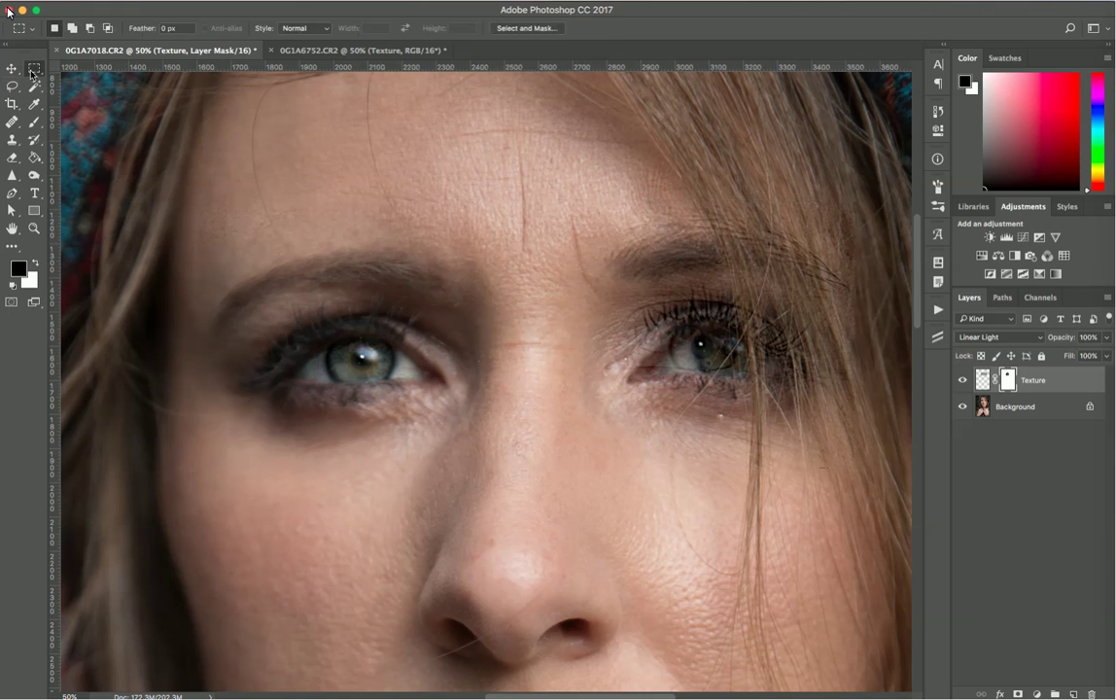
{"action": "left_click_drag", "start_coordinate": [503, 167], "coordinate": [891, 490]}
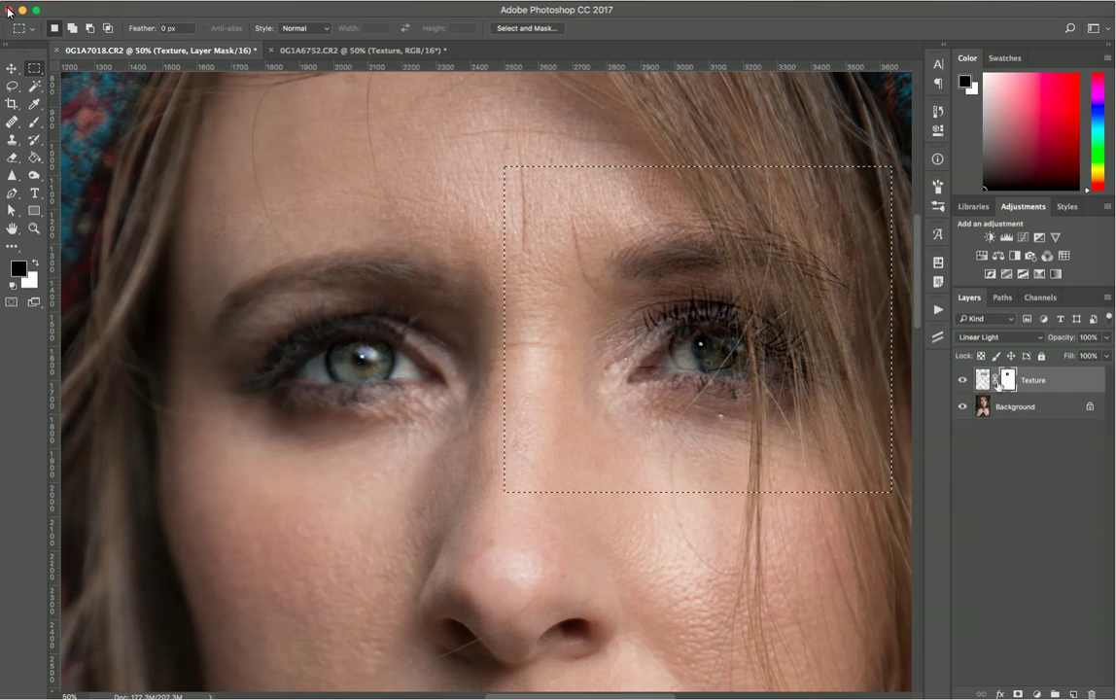
{"action": "left_click", "coordinate": [979, 380]}
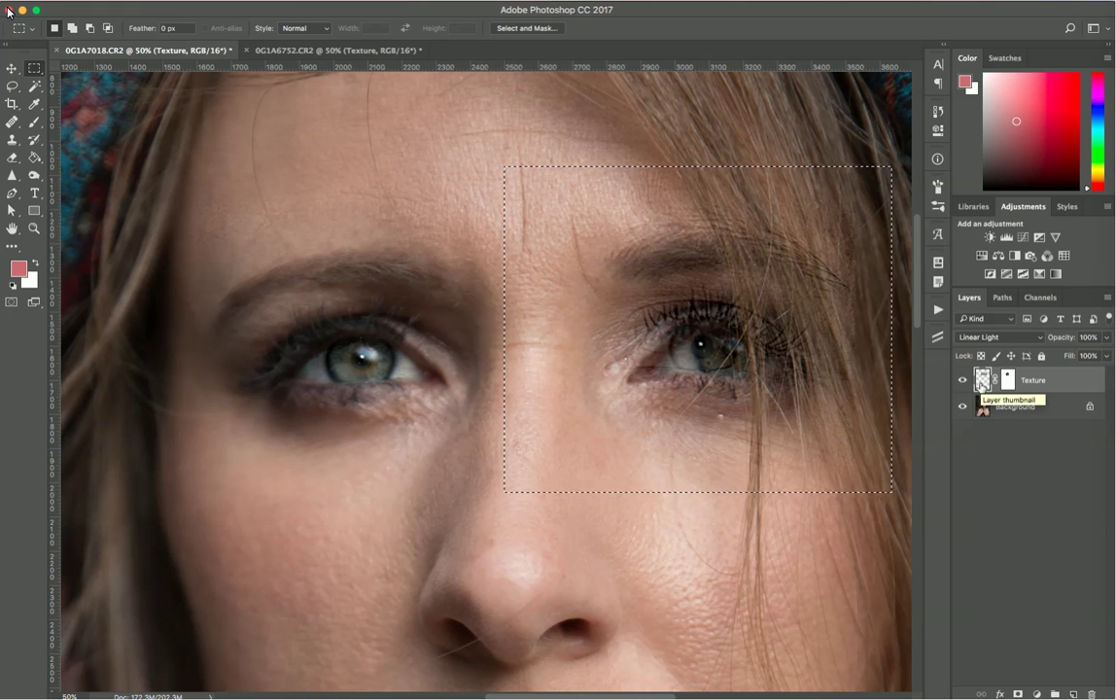
{"action": "key", "text": "ctrl+j"}
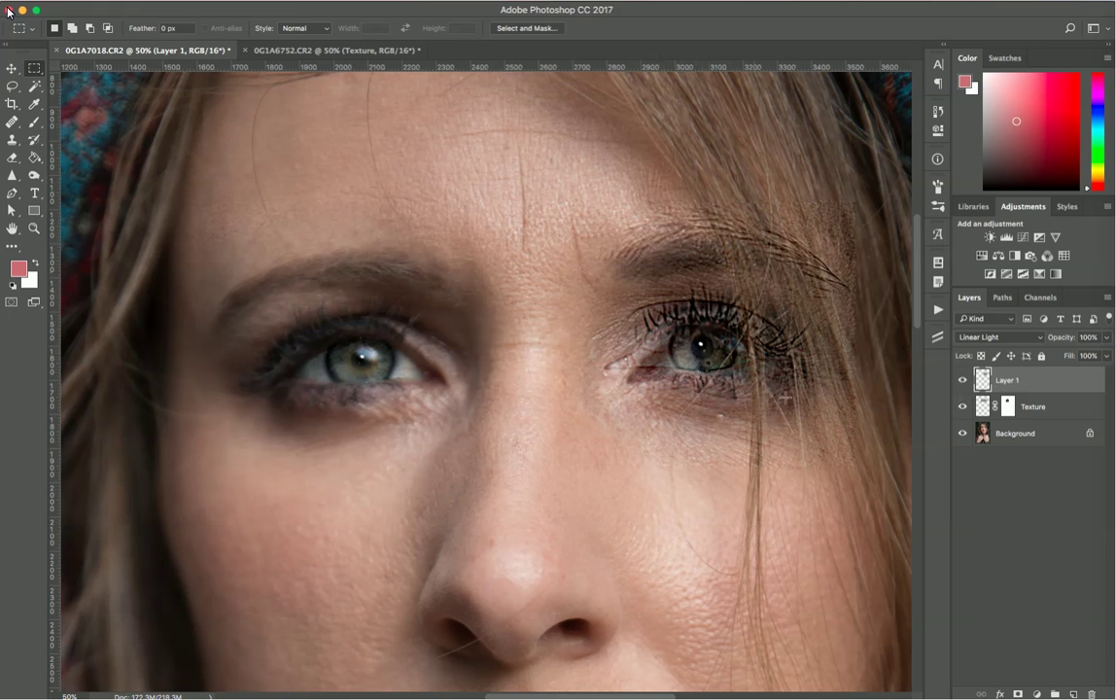
{"action": "left_click", "coordinate": [960, 409]}
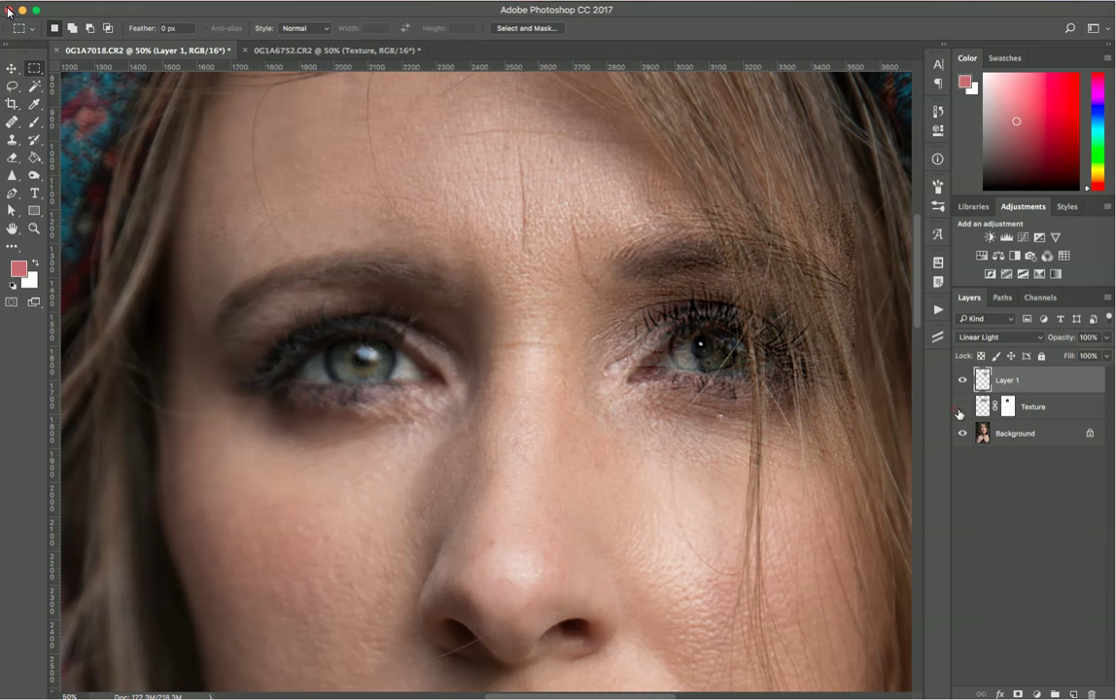
Transform Layer 1's eye patch, moving it up and left
{"action": "key", "text": "v"}
{"action": "left_click", "coordinate": [626, 197]}
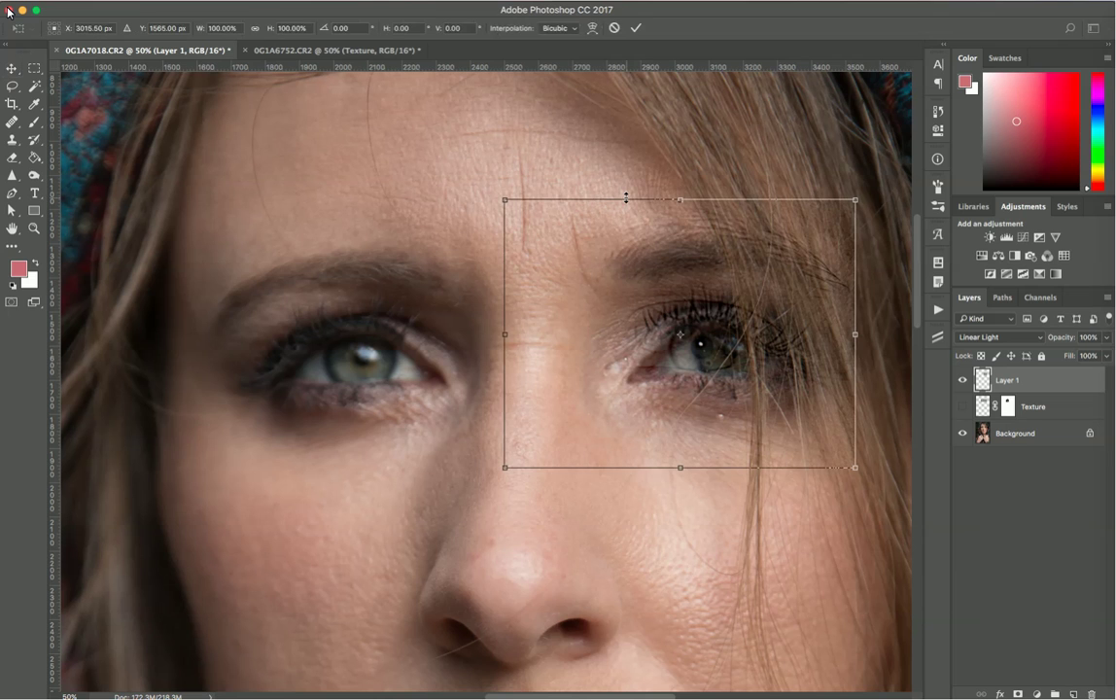
{"action": "left_click_drag", "start_coordinate": [640, 285], "coordinate": [614, 215]}
{"action": "key", "text": "Return"}
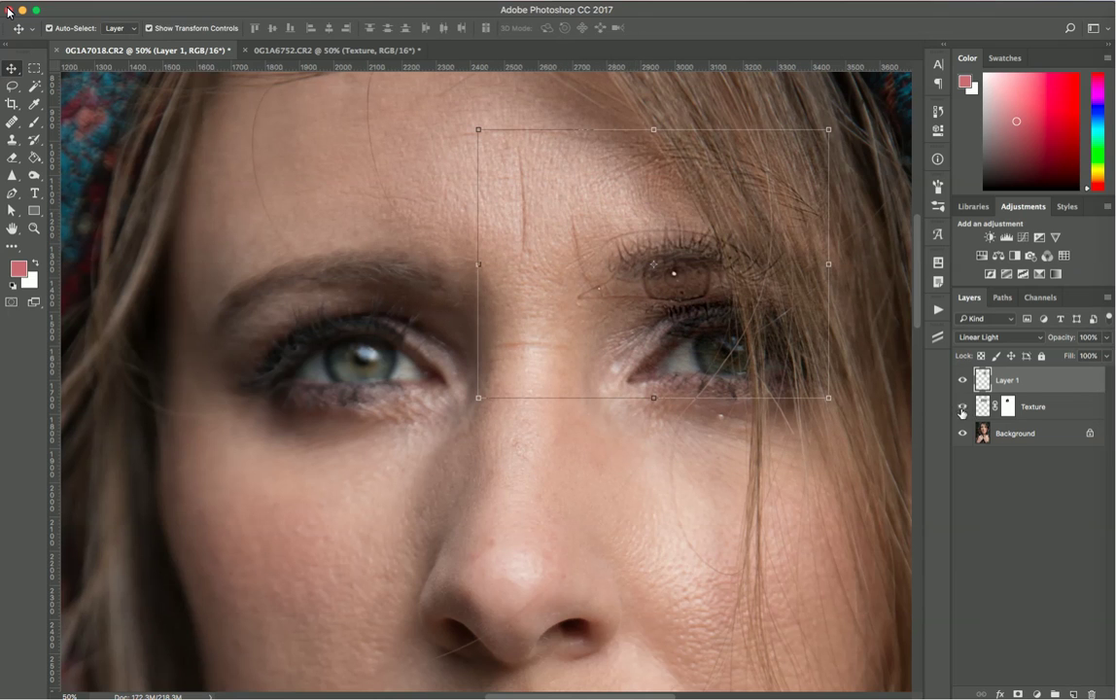
Marquee the brow and right-hand eye on Texture, deselect, and make Layer 1 active
{"action": "left_click", "coordinate": [1027, 409]}
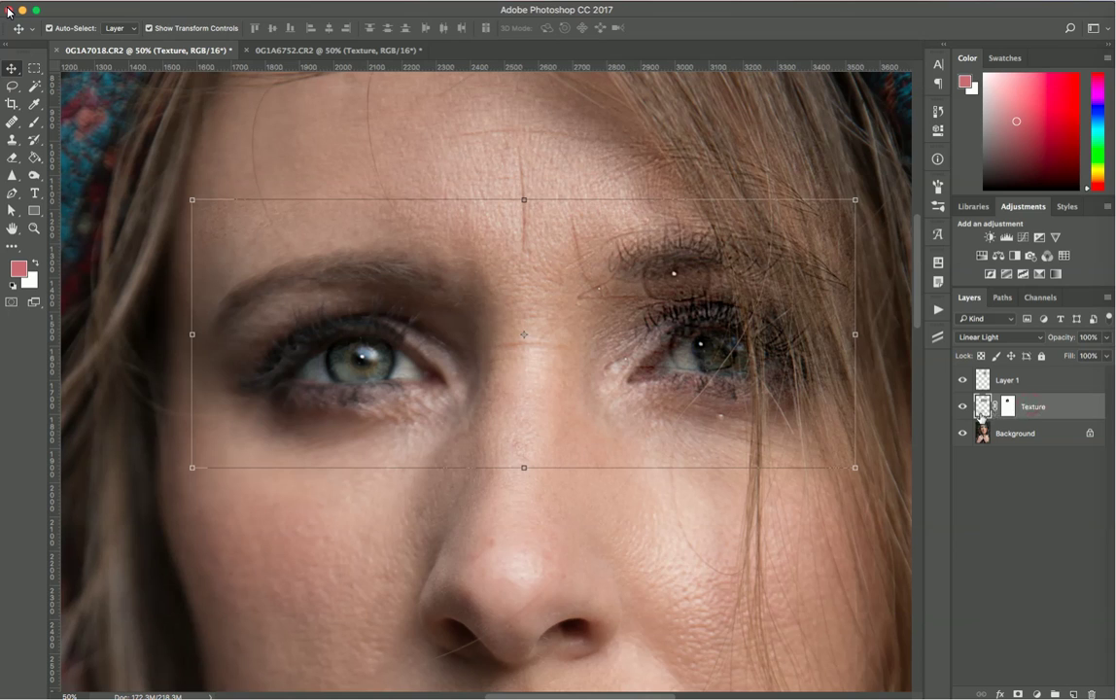
{"action": "key", "text": "m"}
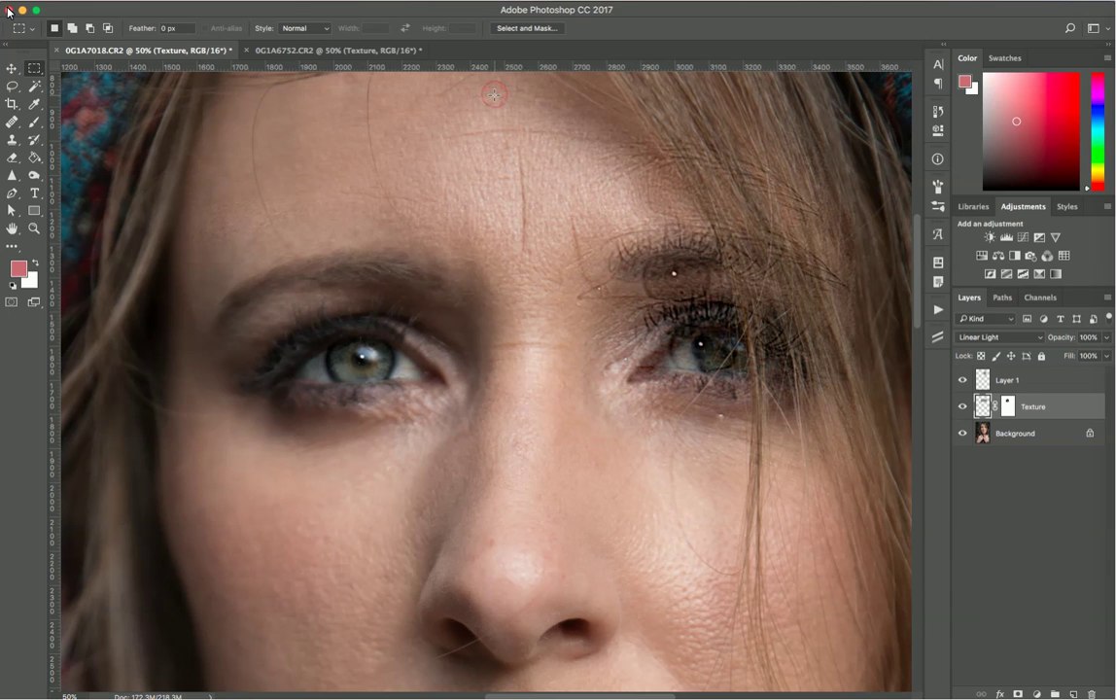
{"action": "left_click_drag", "start_coordinate": [494, 94], "coordinate": [900, 514]}
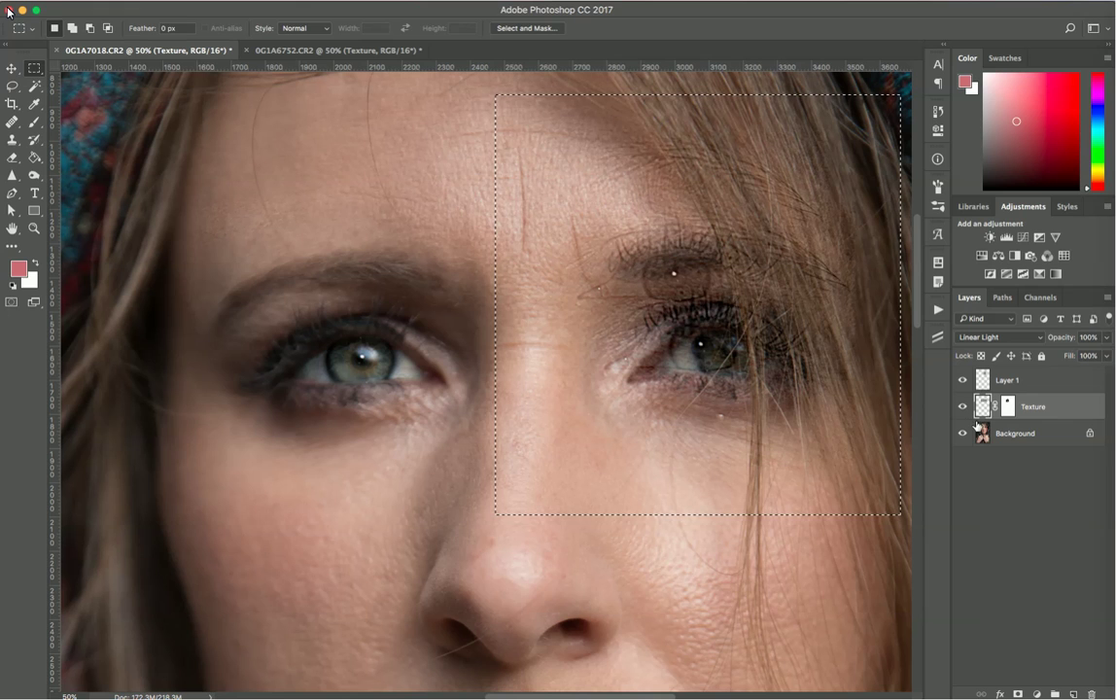
{"action": "left_click", "coordinate": [782, 568]}
{"action": "key", "text": "v"}
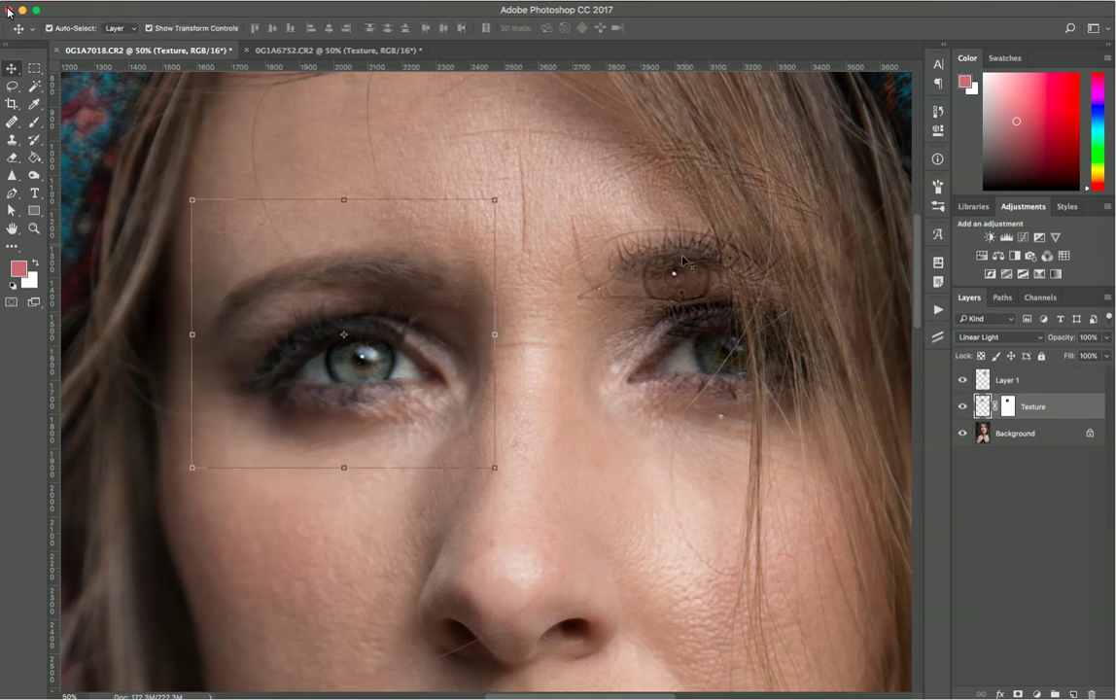
{"action": "left_click", "coordinate": [1007, 380]}
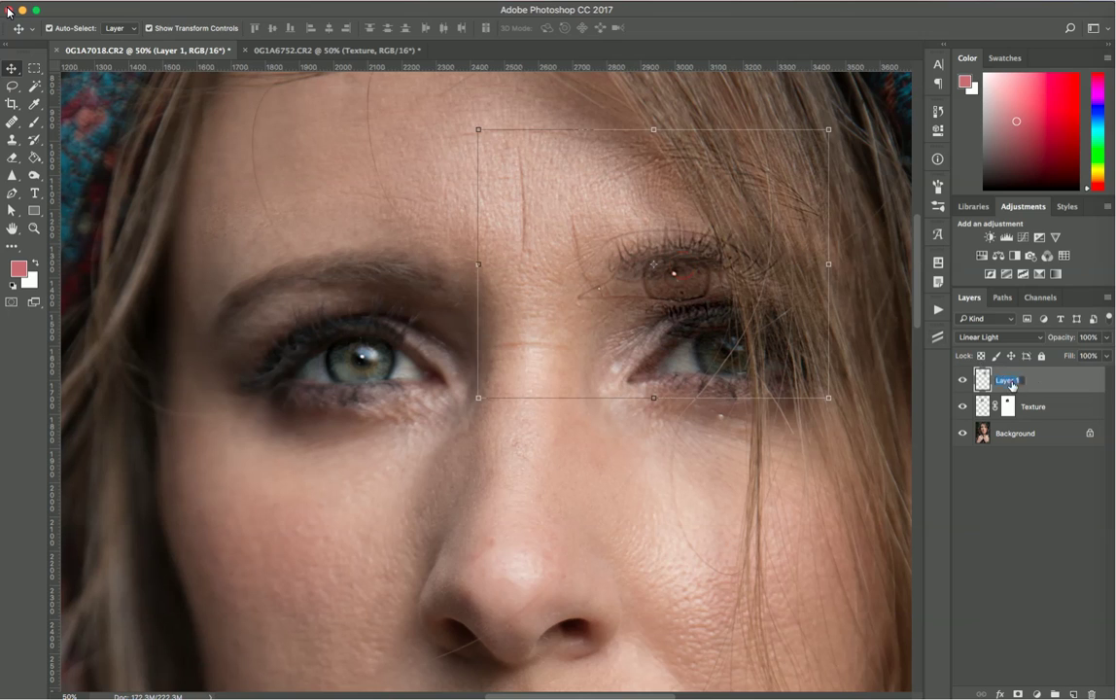
Name Layer 1 'Left Eye' and drag its patch down precisely onto the real eye
{"action": "type", "text": "Left Eye"}
{"action": "key", "text": "Return"}
{"action": "left_click_drag", "start_coordinate": [707, 283], "coordinate": [714, 360]}
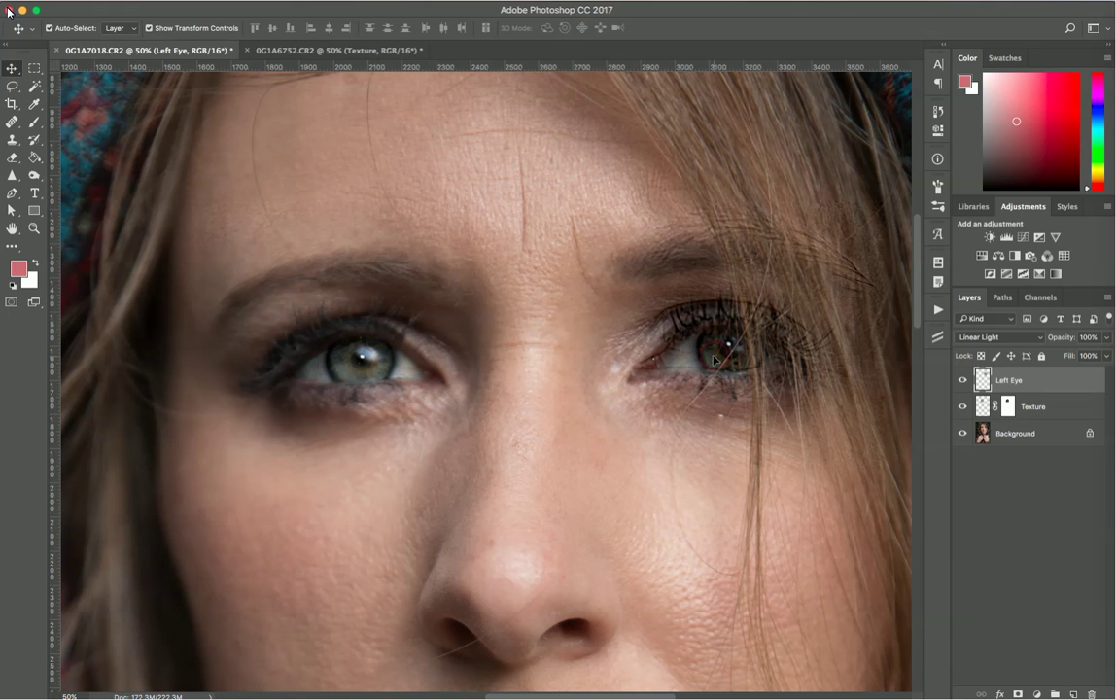
{"action": "mouse_move", "coordinate": [713, 361]}
{"action": "left_mouse_down"}
{"action": "mouse_move", "coordinate": [730, 363]}
{"action": "mouse_move", "coordinate": [727, 348]}
{"action": "mouse_move", "coordinate": [720, 362]}
{"action": "left_mouse_up"}
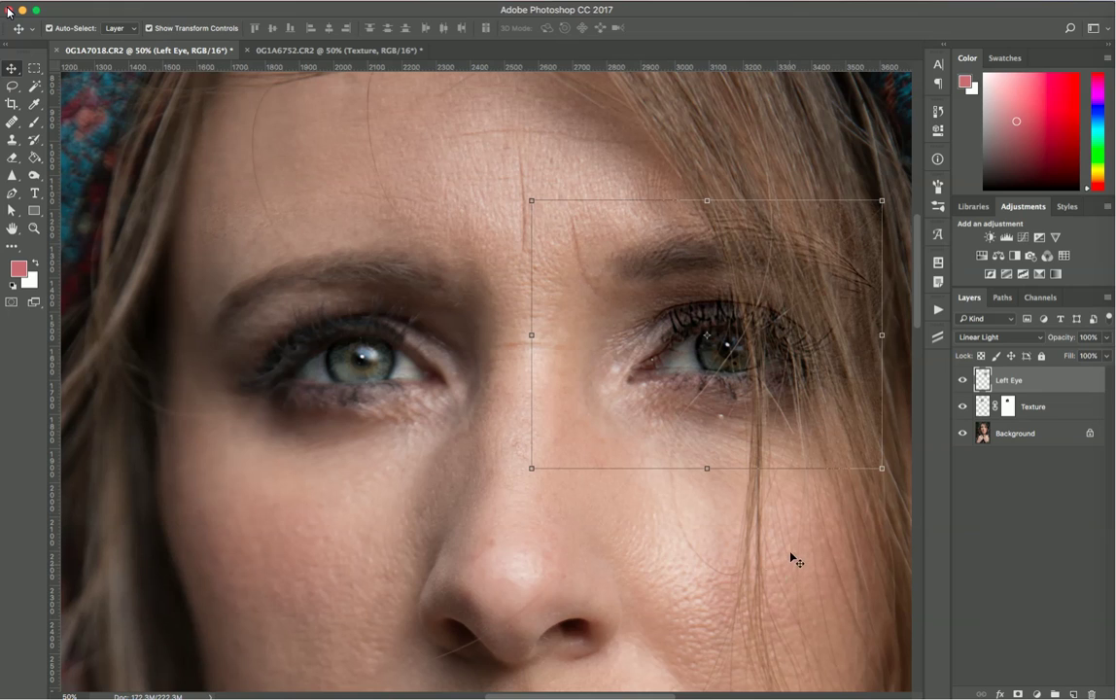
Add a mask to Left Eye and paint out the patch edges above the eye and near the brow
{"action": "left_click", "coordinate": [1016, 694]}
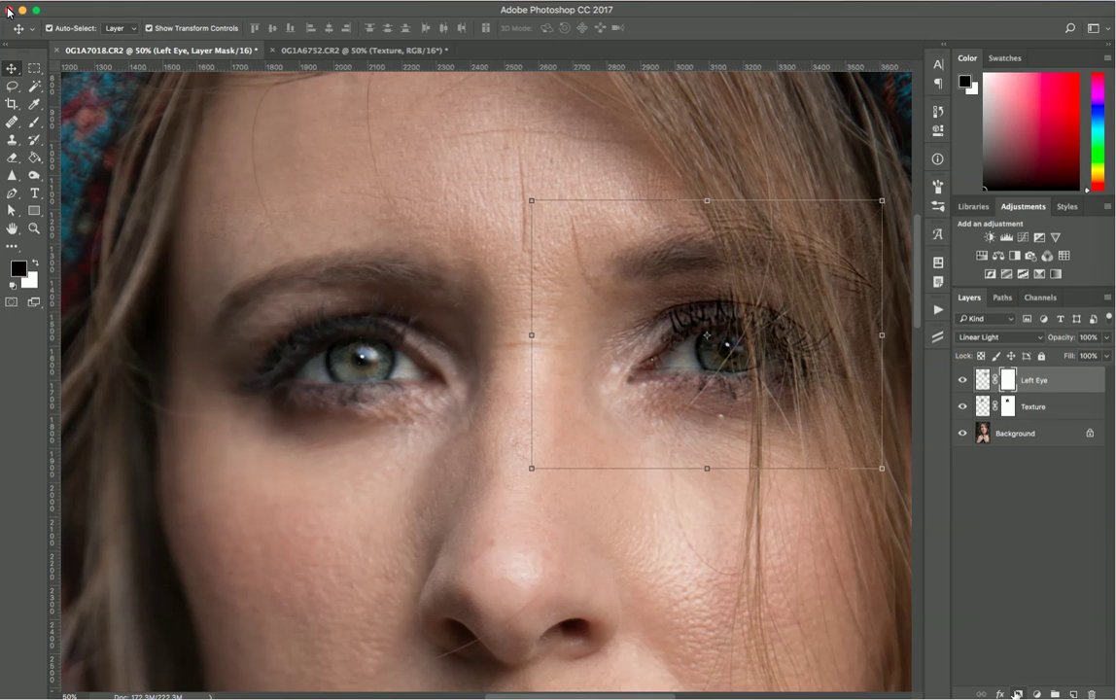
{"action": "left_click", "coordinate": [34, 126]}
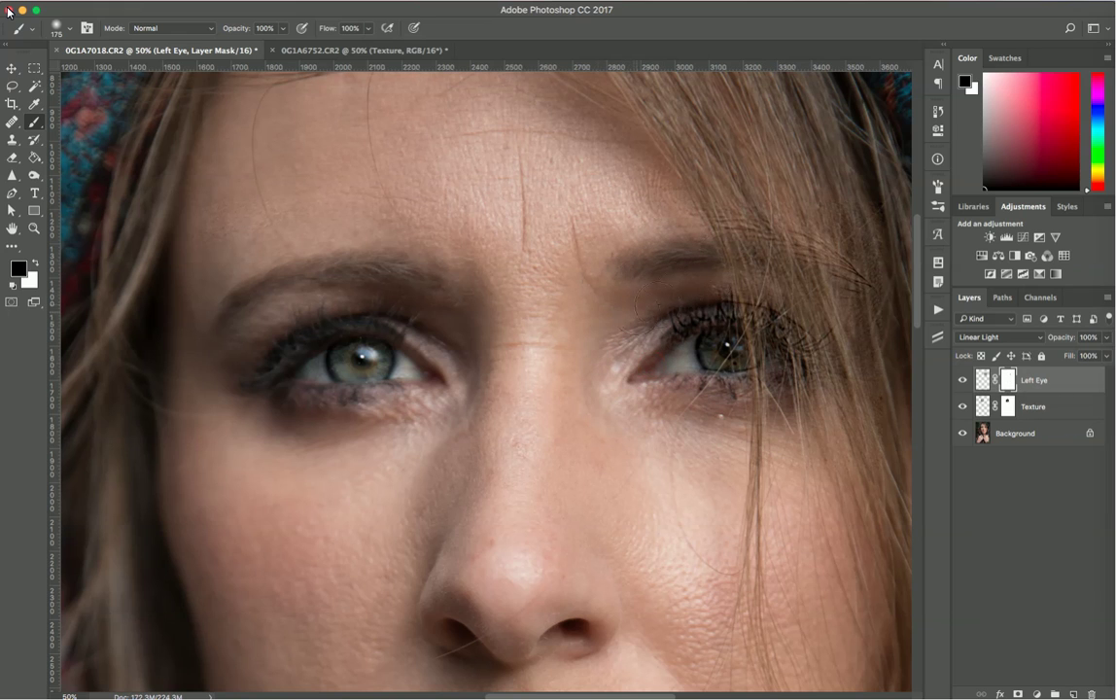
{"action": "left_click_drag", "start_coordinate": [641, 280], "coordinate": [692, 290]}
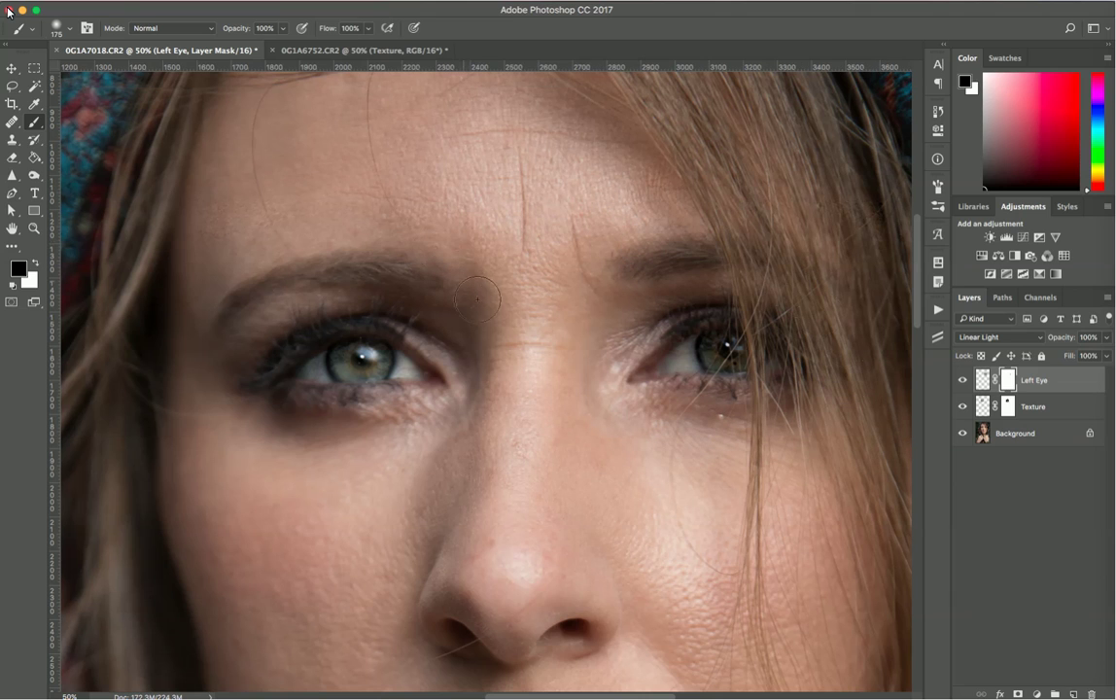
{"action": "left_click_drag", "start_coordinate": [339, 227], "coordinate": [739, 288]}
Compare Left Eye on and off, then nudge the patch down one pixel
{"action": "left_click", "coordinate": [964, 381]}
{"action": "left_click", "coordinate": [963, 381]}
{"action": "key", "text": "v"}
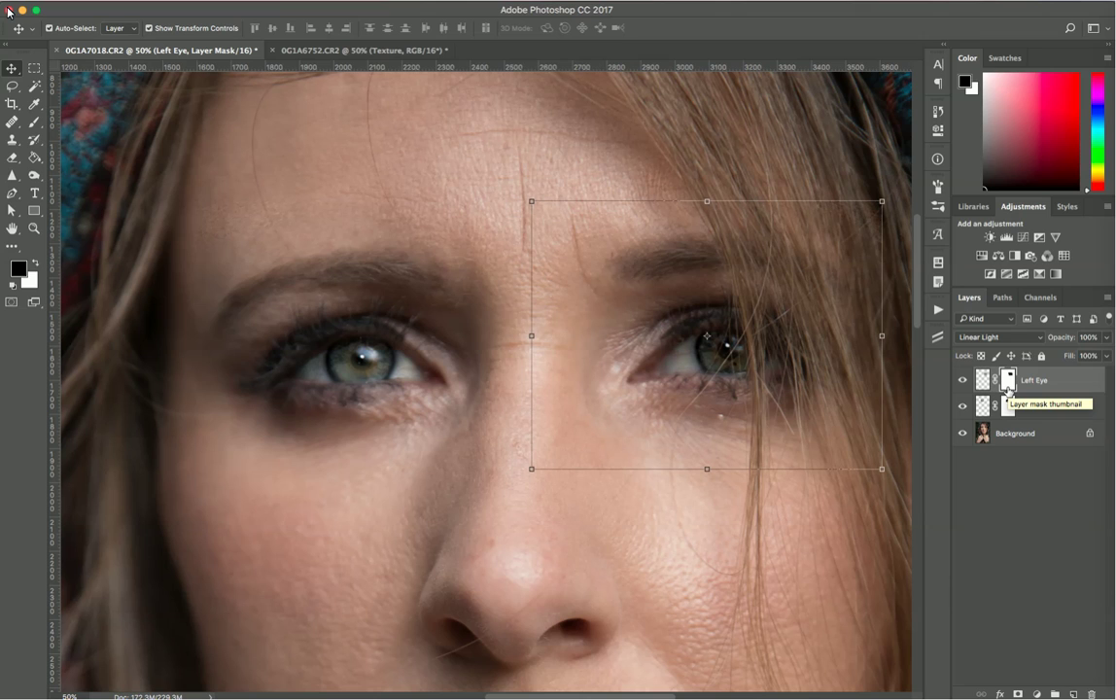
{"action": "key", "text": "Down"}
Compare the Left Eye layer on and off, then rename the Texture layer 'Right Eye'
{"action": "left_click", "coordinate": [960, 381]}
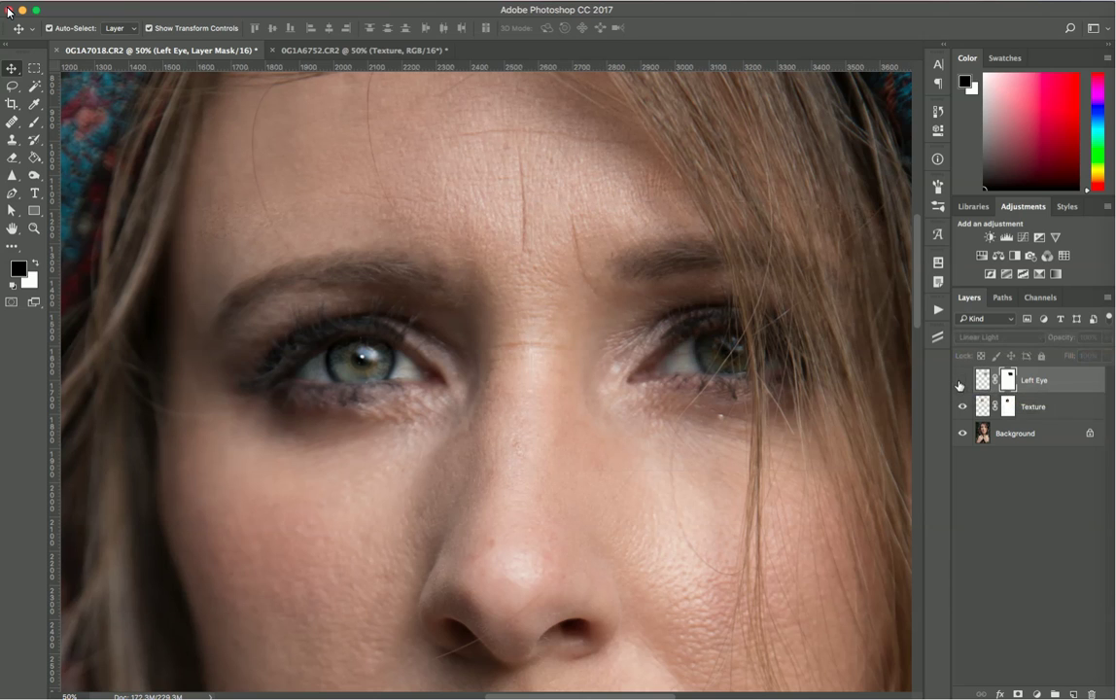
{"action": "left_click", "coordinate": [960, 381]}
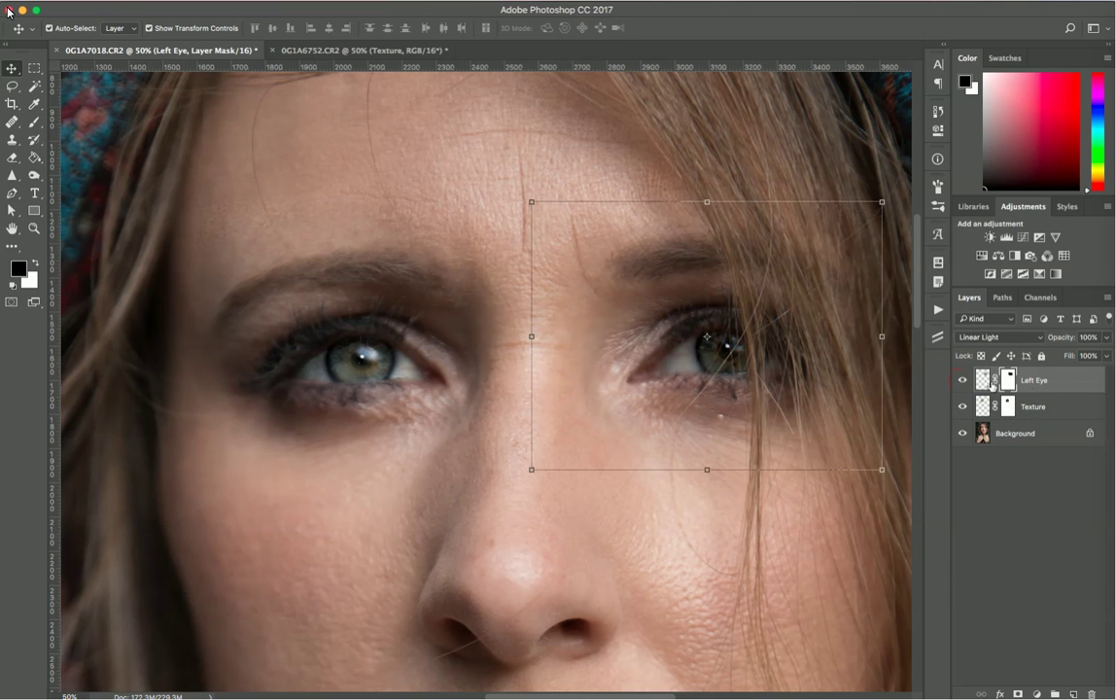
{"action": "double_click", "coordinate": [1049, 407]}
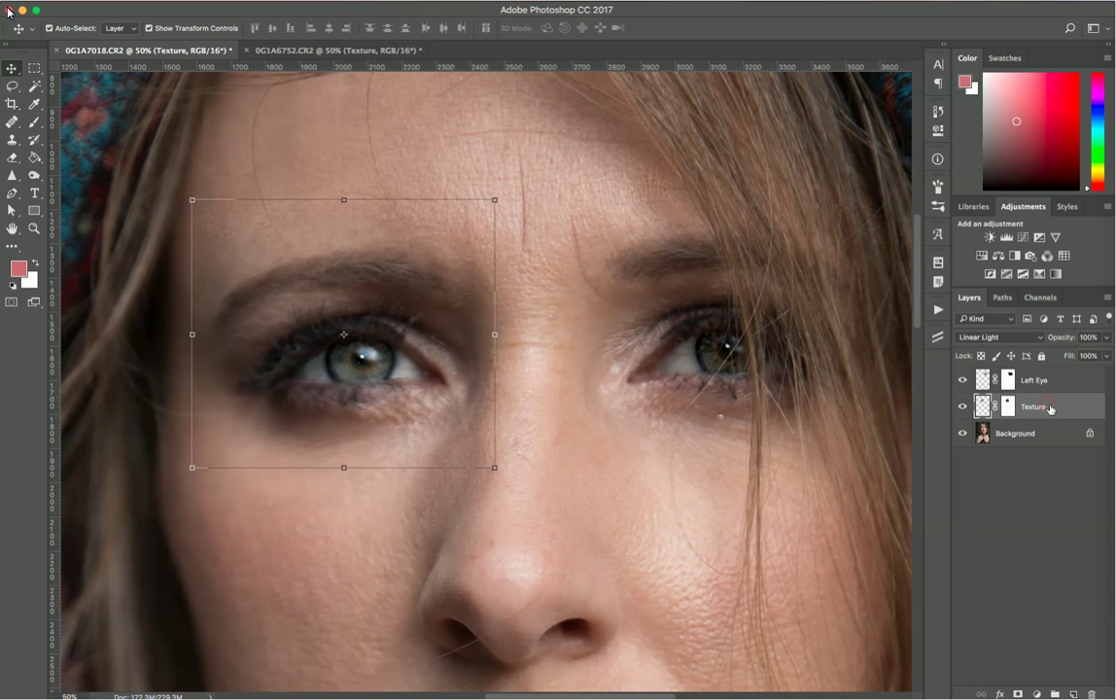
{"action": "type", "text": "Right Eye"}
{"action": "key", "text": "Return"}
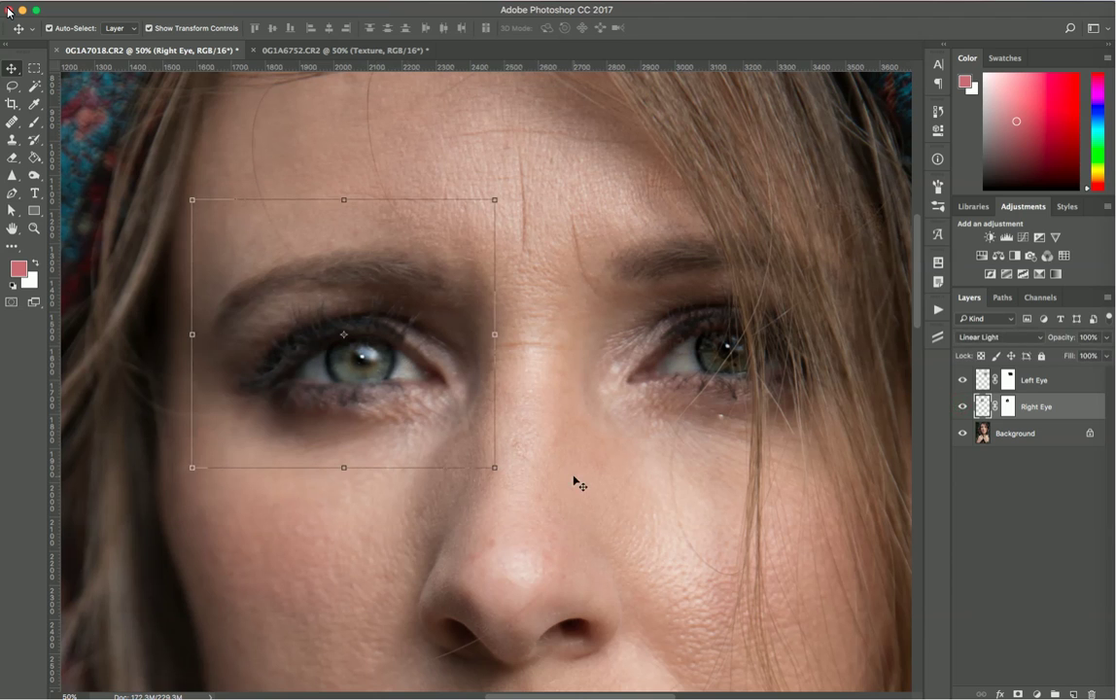
Hide the Texture and Blurr layers in the source image, then return to the portrait
{"action": "scroll", "coordinate": [574, 483], "scroll_direction": "left", "scroll_amount": 5}
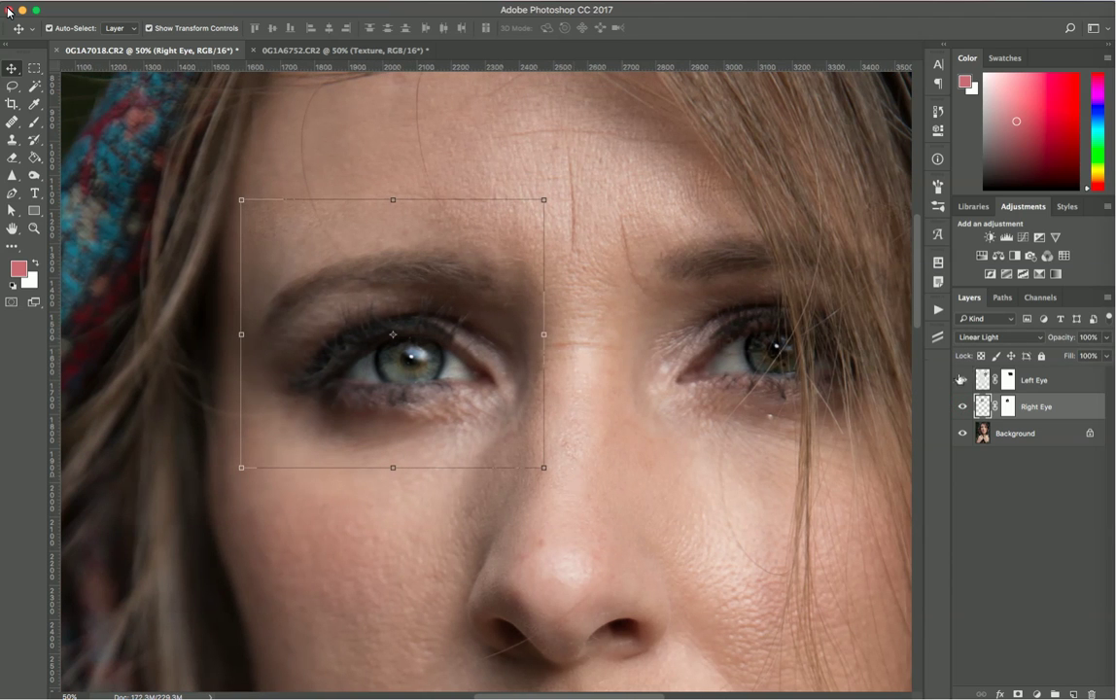
{"action": "left_click", "coordinate": [345, 50]}
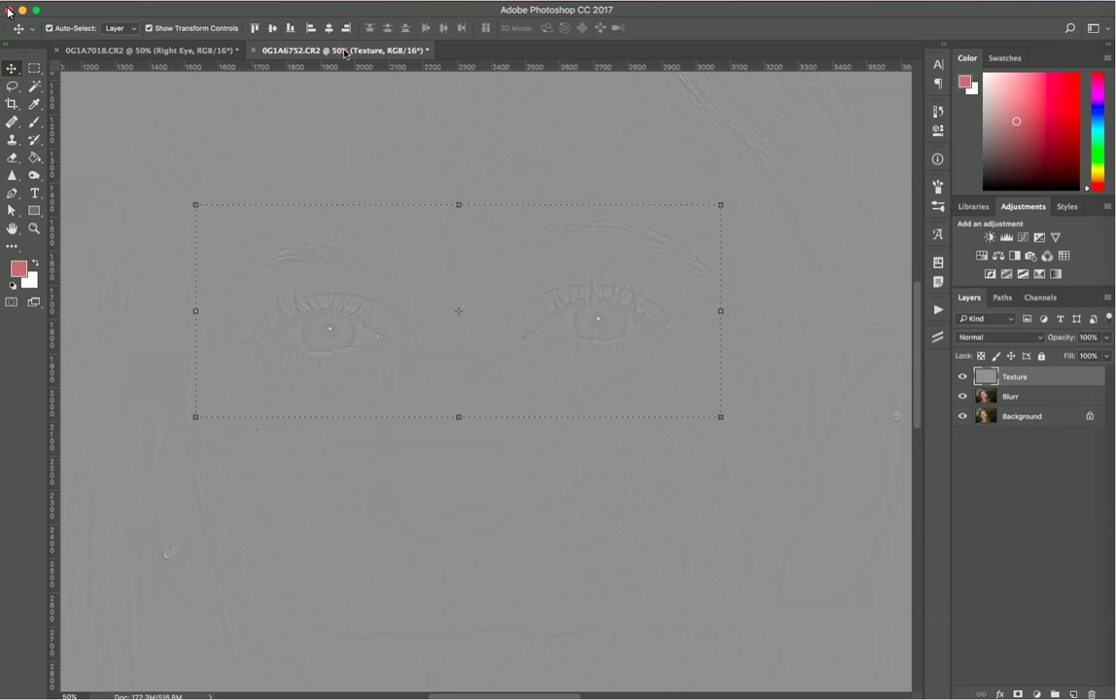
{"action": "key", "text": "m"}
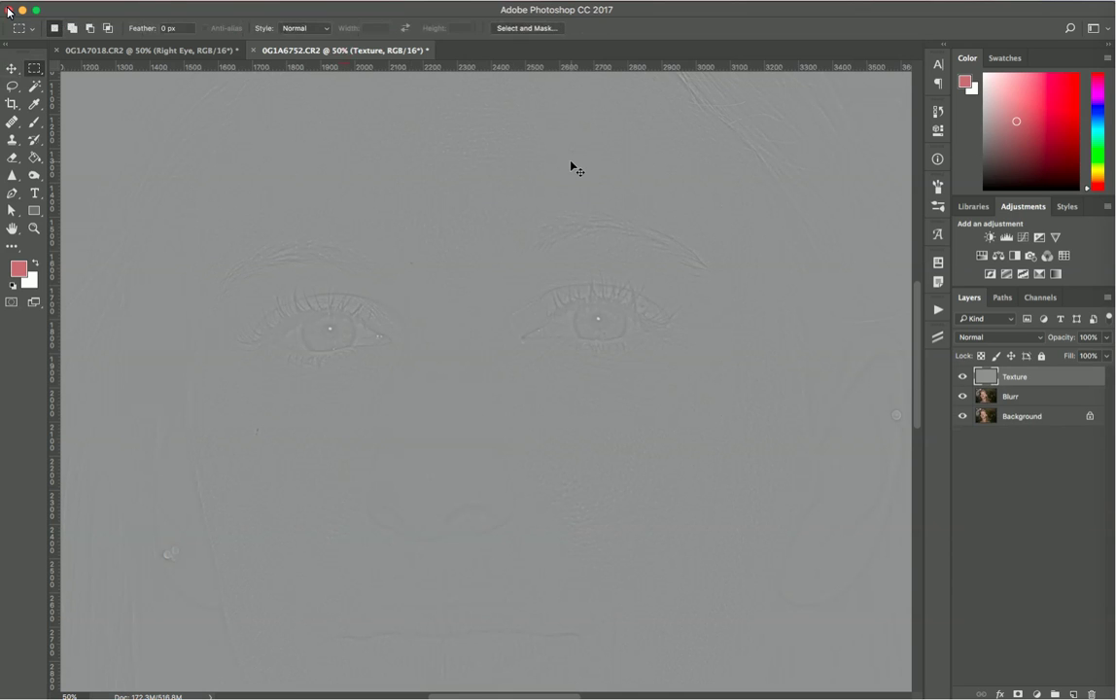
{"action": "left_click_drag", "start_coordinate": [962, 376], "coordinate": [962, 396]}
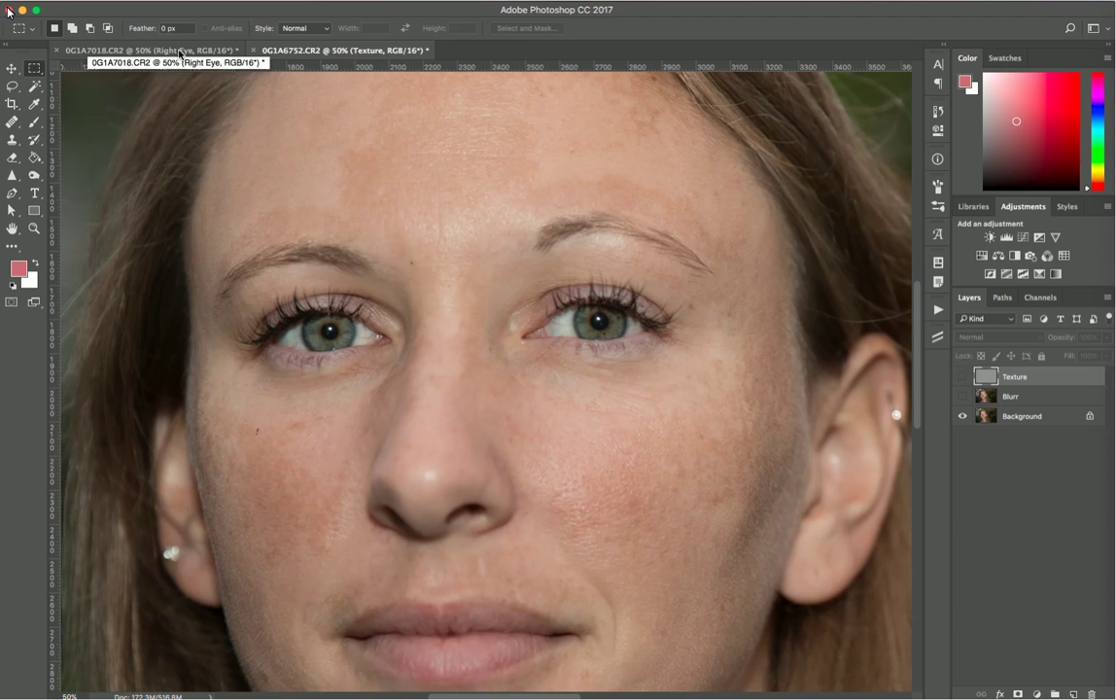
{"action": "left_click", "coordinate": [179, 50]}
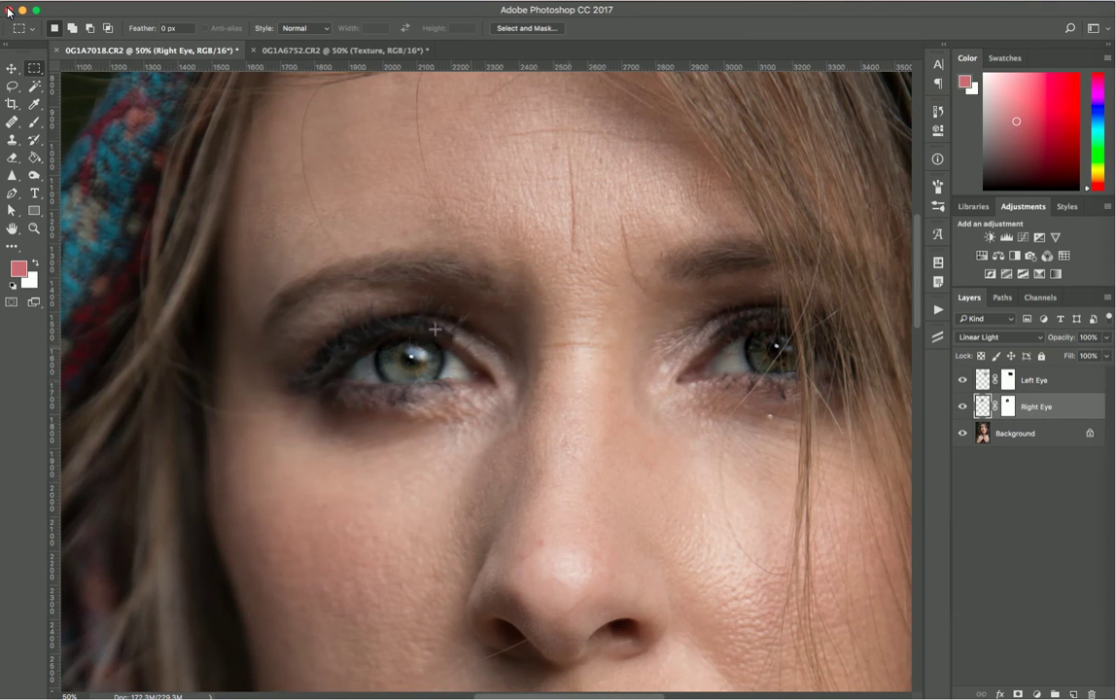
{"action": "scroll", "coordinate": [455, 331], "scroll_direction": "up", "scroll_amount": 1}
{"action": "scroll", "coordinate": [454, 331], "scroll_direction": "left", "scroll_amount": 1}
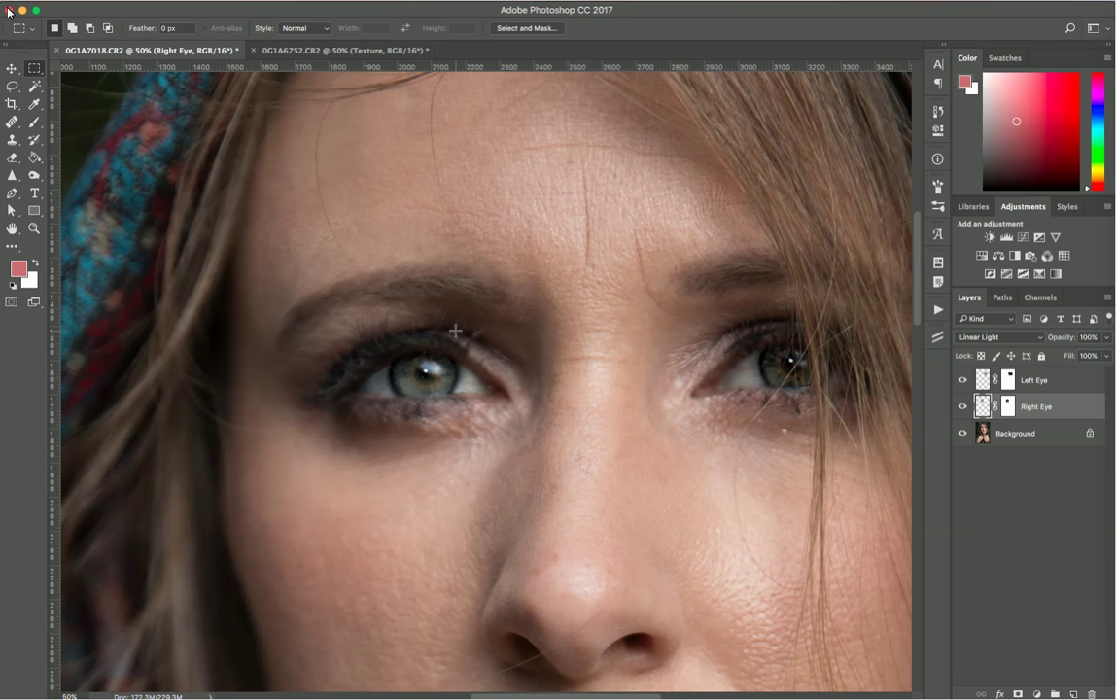
{"action": "scroll", "coordinate": [455, 331], "scroll_direction": "up", "scroll_amount": 1}
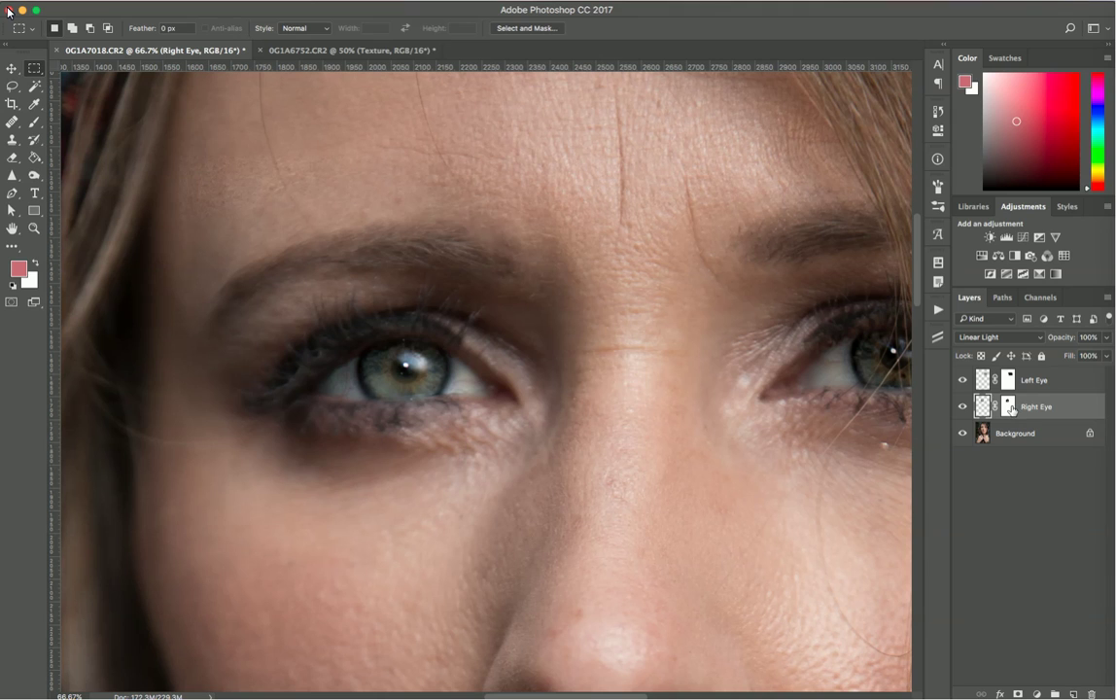
Target the Right Eye mask with a brush shrunk to 23 px
{"action": "left_click", "coordinate": [1009, 408]}
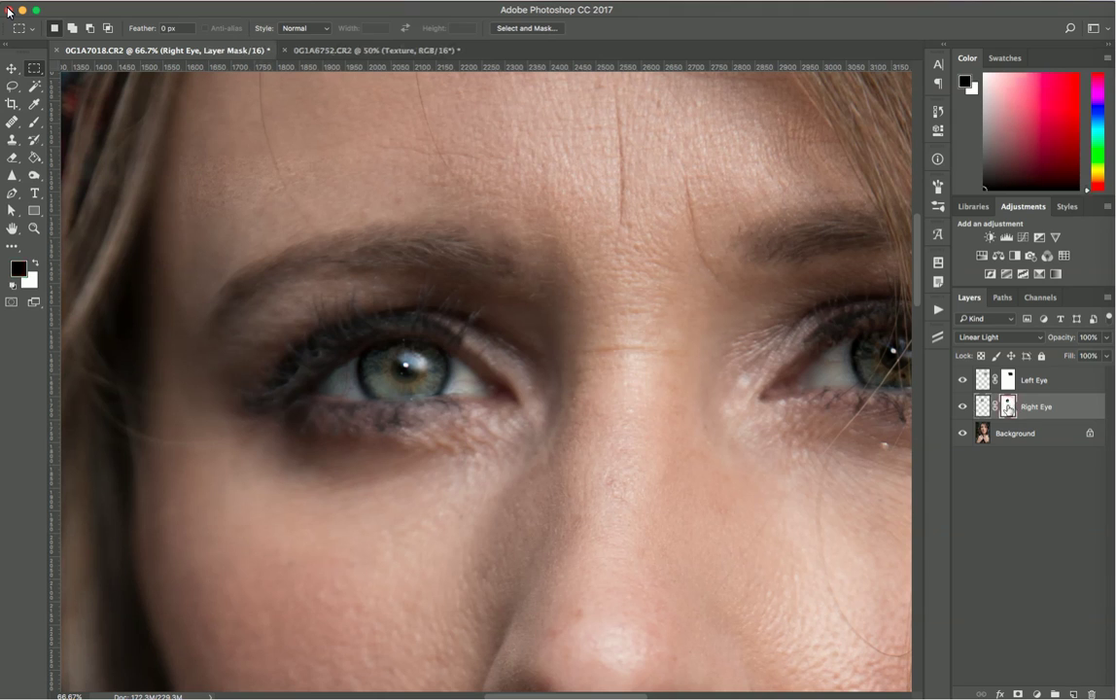
{"action": "left_click", "coordinate": [34, 122]}
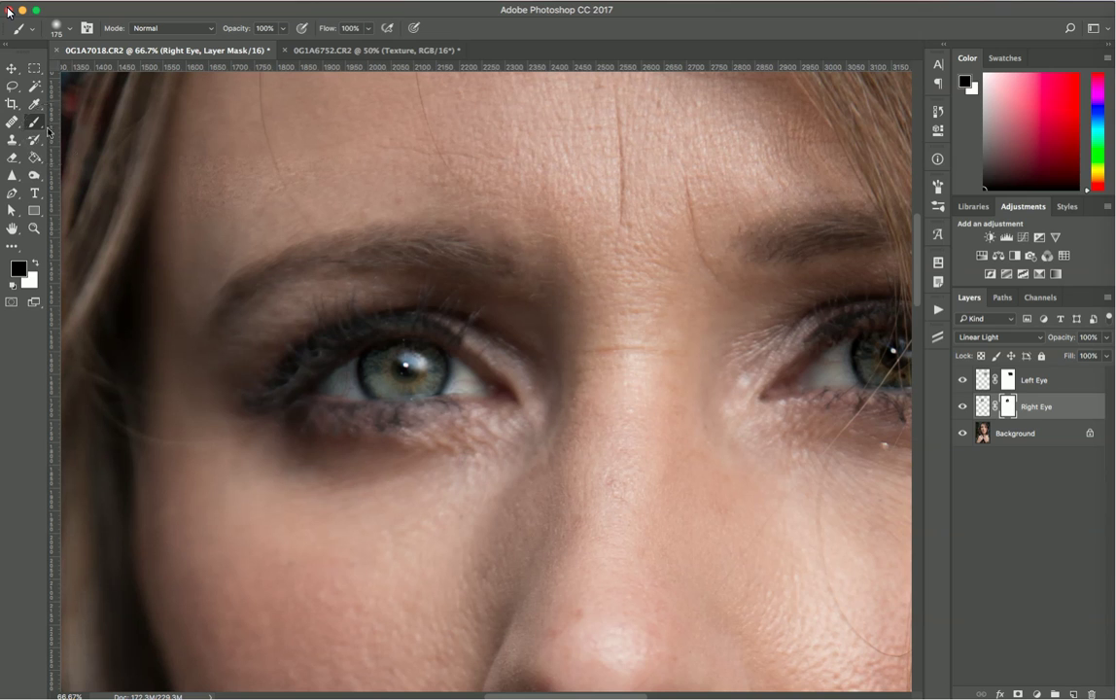
{"action": "right_click", "coordinate": [275, 182]}
{"action": "left_click_drag", "start_coordinate": [349, 205], "coordinate": [357, 208]}
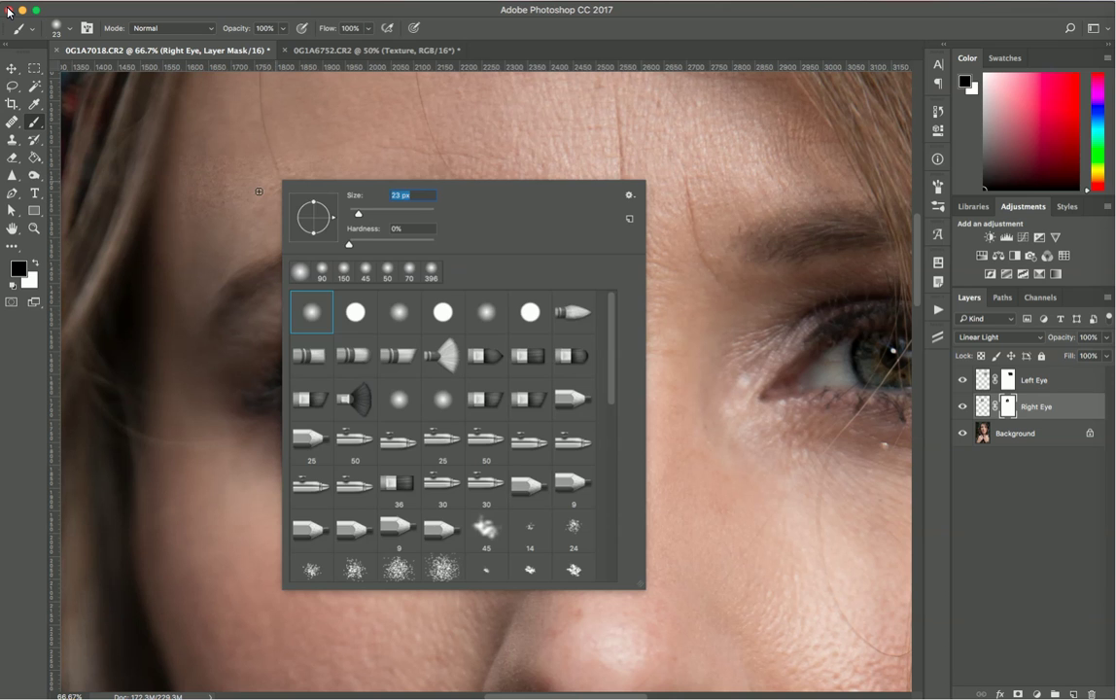
{"action": "key", "text": "Return"}
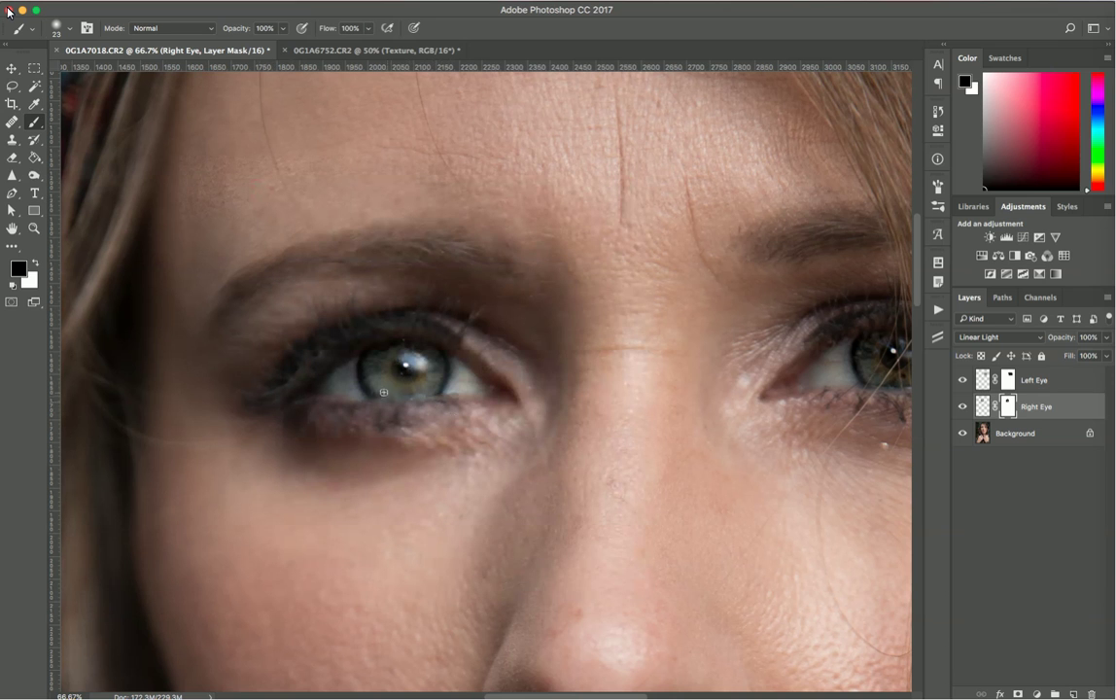
Zoom to 200% on the eye, dab the iris on the Left Eye mask, and undo it
{"action": "key", "text": "super+plus"}
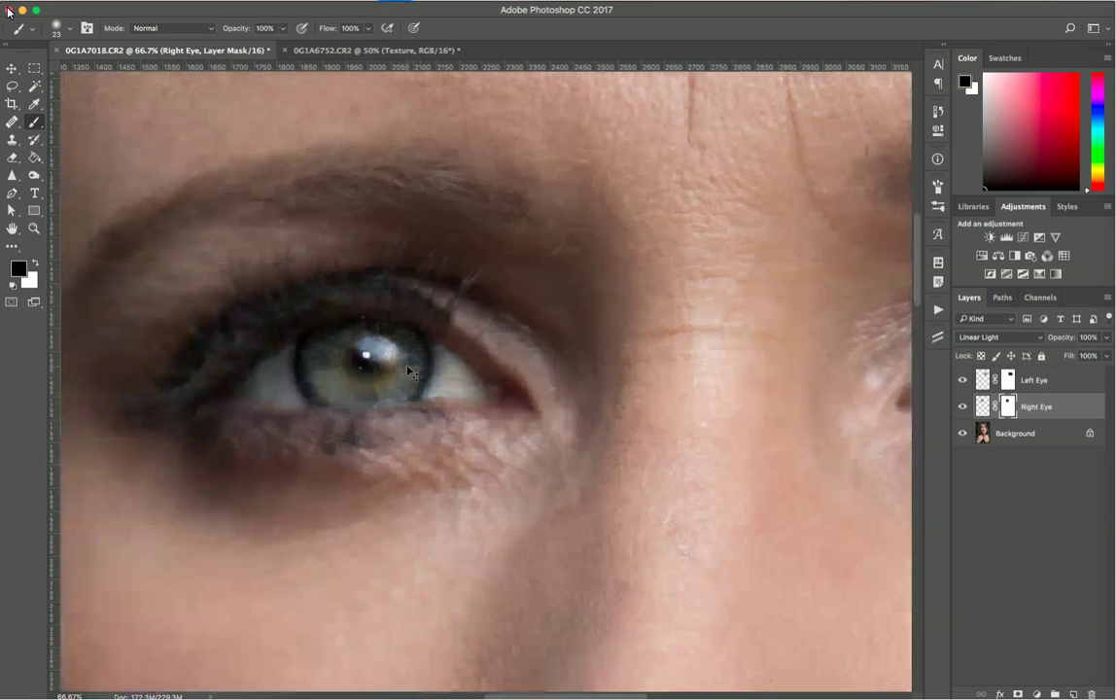
{"action": "key", "text": "super+plus"}
{"action": "key", "text": "super+plus"}
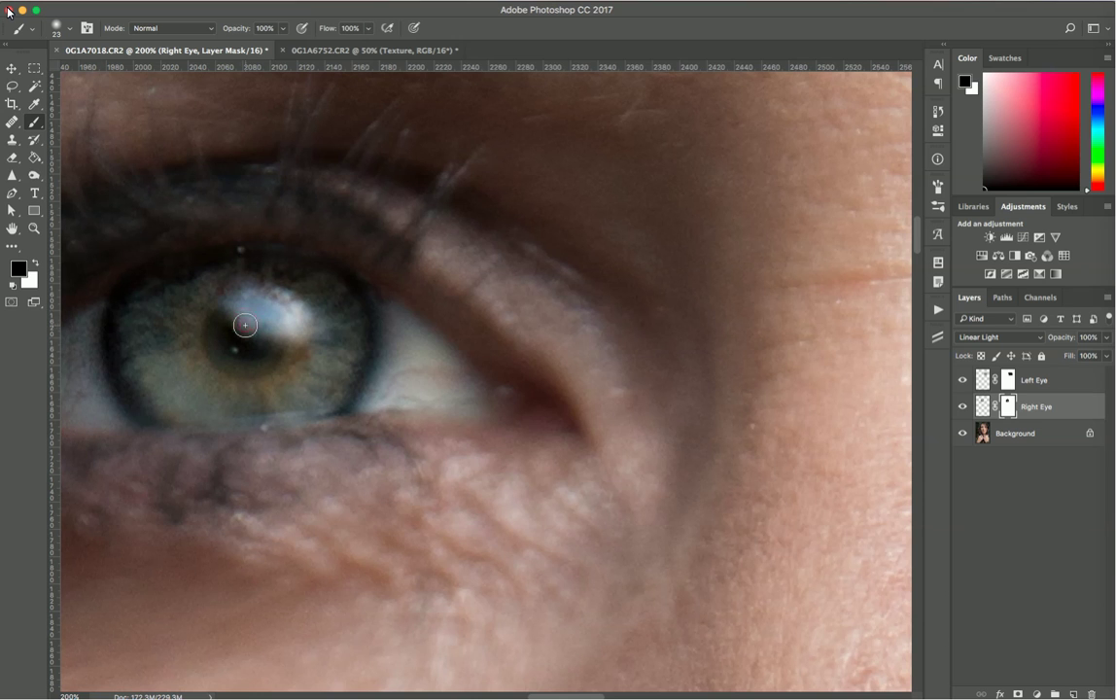
{"action": "left_click", "coordinate": [425, 351]}
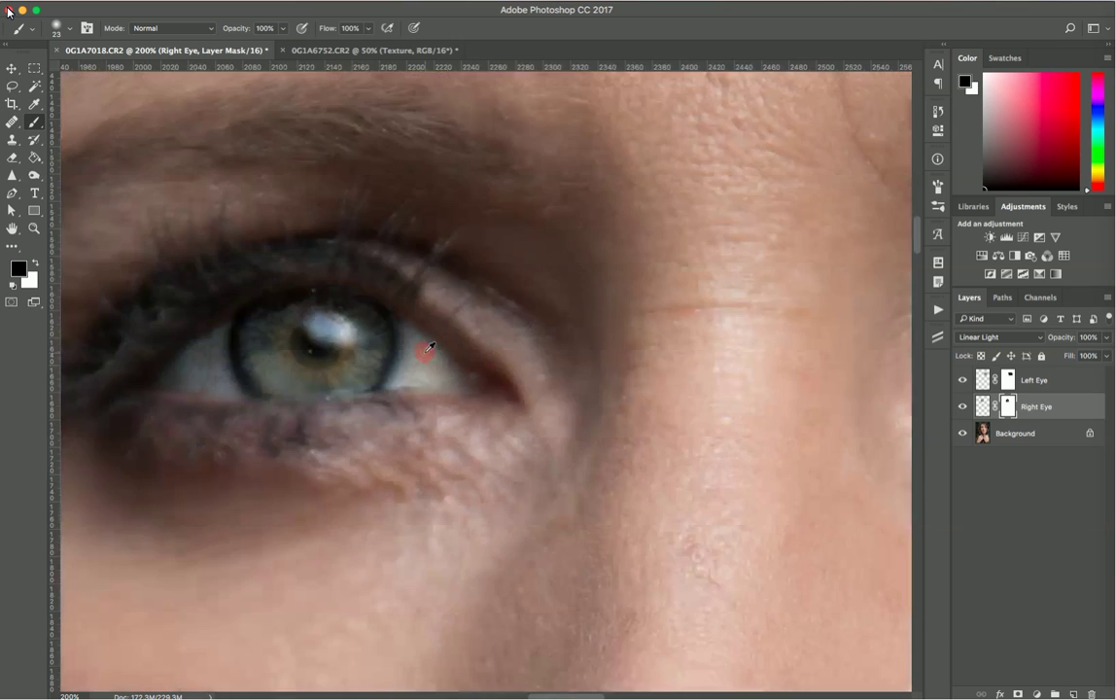
{"action": "scroll", "coordinate": [425, 352], "scroll_direction": "down", "scroll_amount": 5}
{"action": "scroll", "coordinate": [425, 352], "scroll_direction": "right", "scroll_amount": 10}
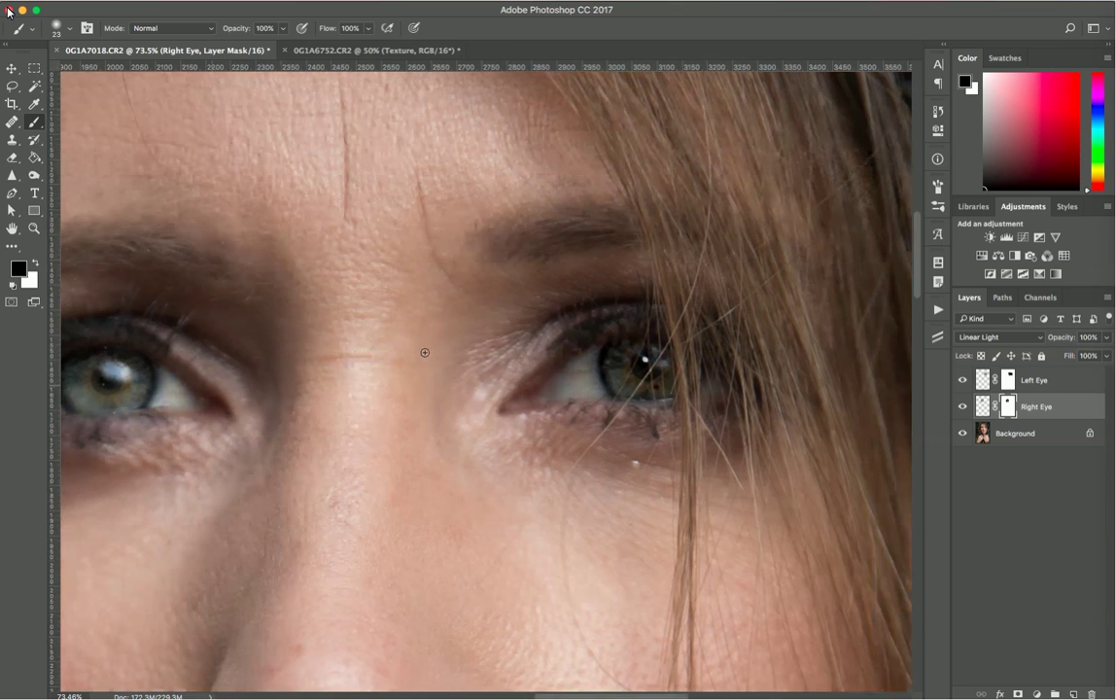
{"action": "scroll", "coordinate": [425, 352], "scroll_direction": "right", "scroll_amount": 5}
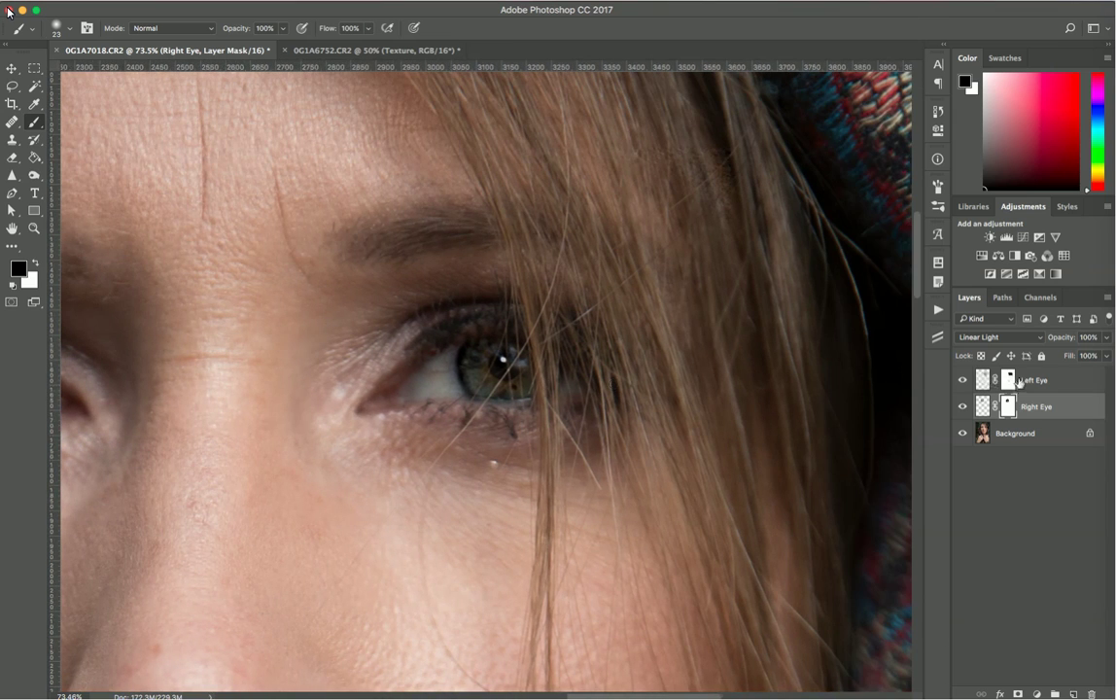
{"action": "left_click", "coordinate": [1011, 380]}
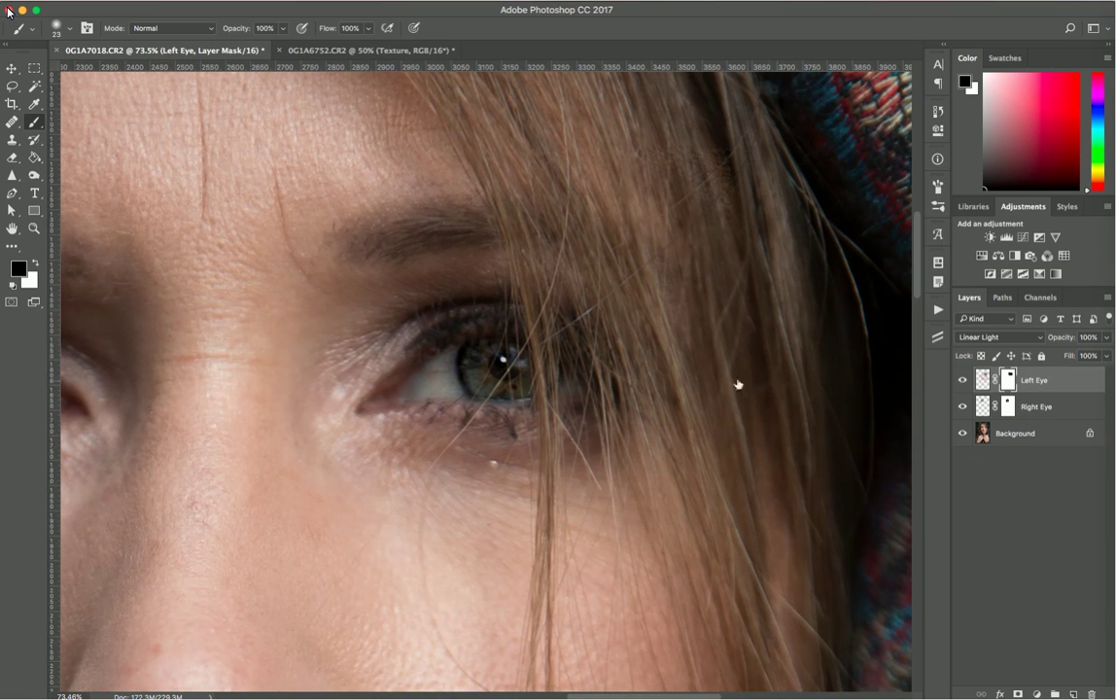
{"action": "left_click", "coordinate": [501, 356]}
{"action": "key", "text": "ctrl+z"}
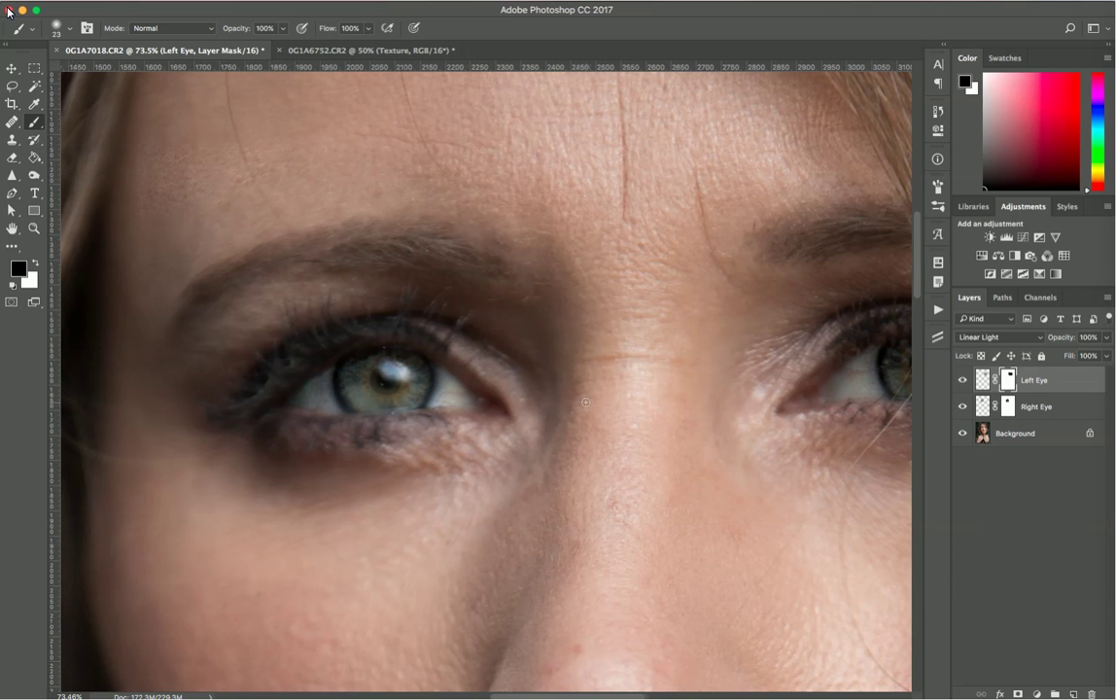
Select the Right Eye layer on the canvas and nudge it up slightly
{"action": "key", "text": "v"}
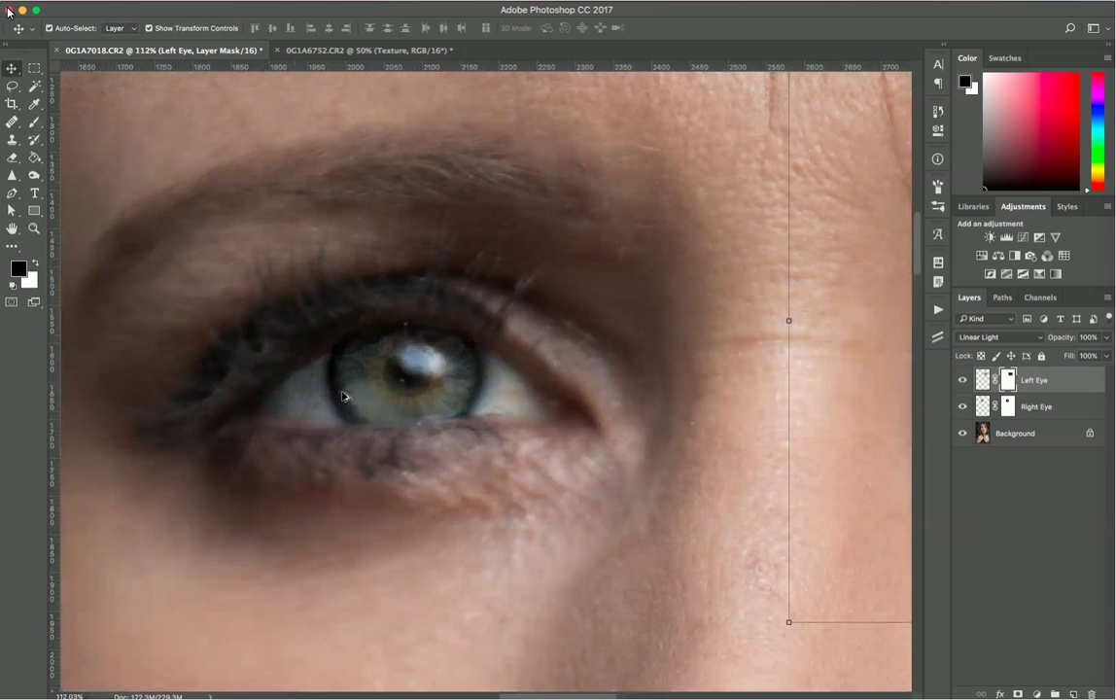
{"action": "left_click", "coordinate": [373, 408]}
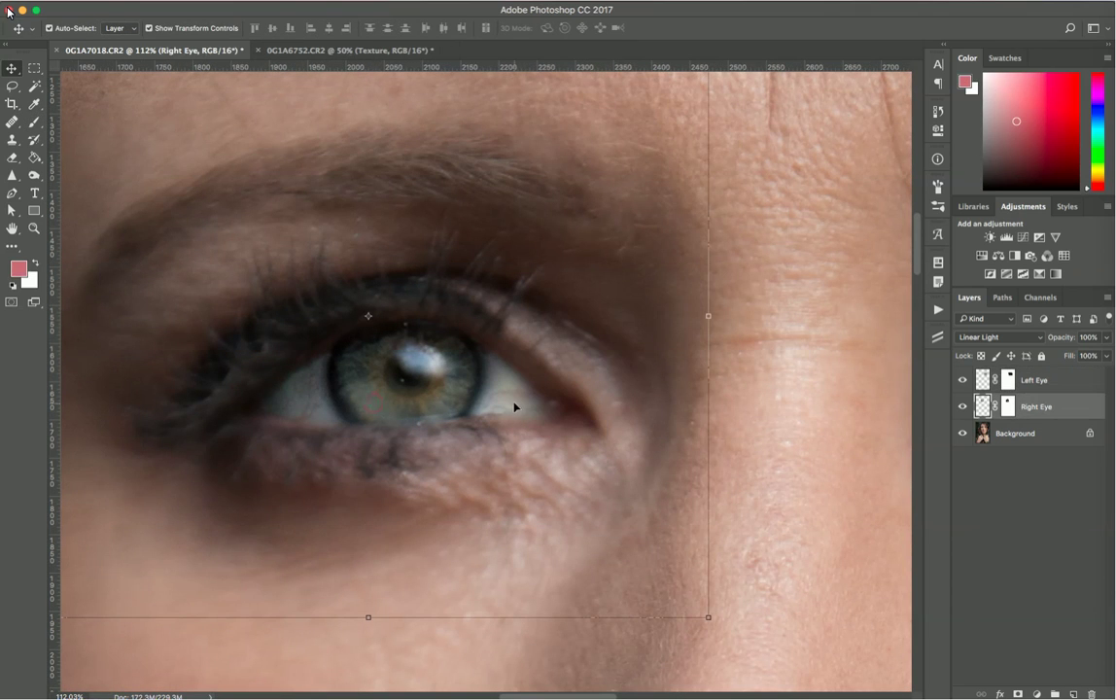
{"action": "key", "text": "Up"}
{"action": "key", "text": "Up"}
{"action": "key", "text": "Up"}
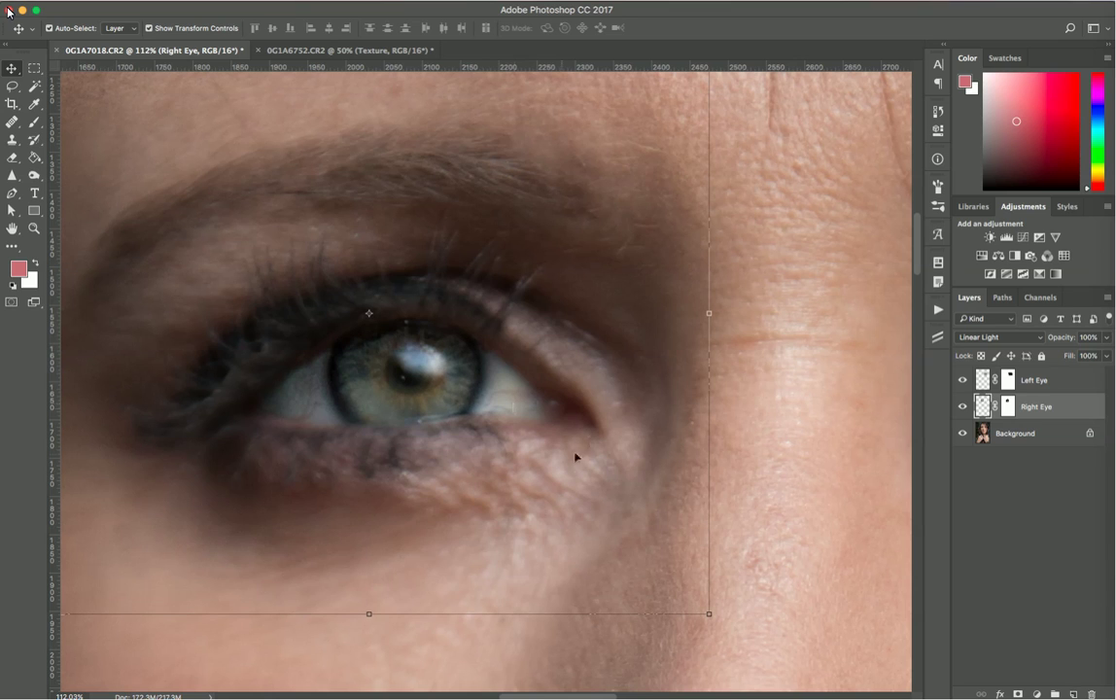
Burn the pupil darker with the Burn Tool at Midtones, 10% exposure, brush size 50
{"action": "left_click", "coordinate": [34, 174]}
{"action": "left_click", "coordinate": [70, 189]}
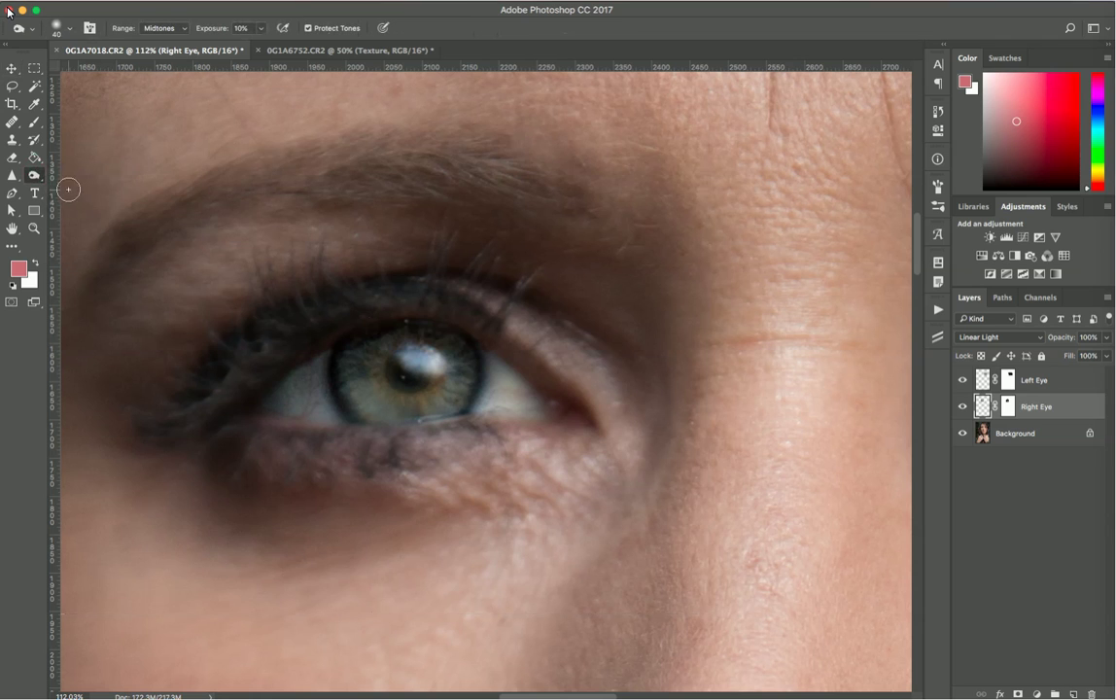
{"action": "left_click", "coordinate": [167, 28]}
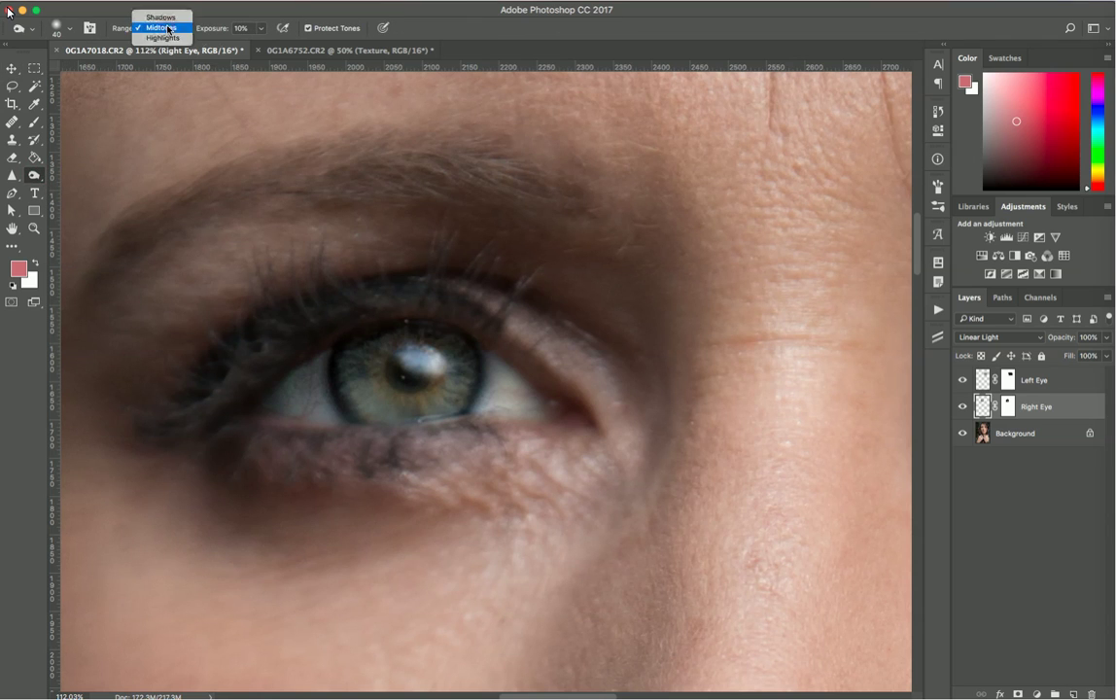
{"action": "left_click", "coordinate": [167, 28]}
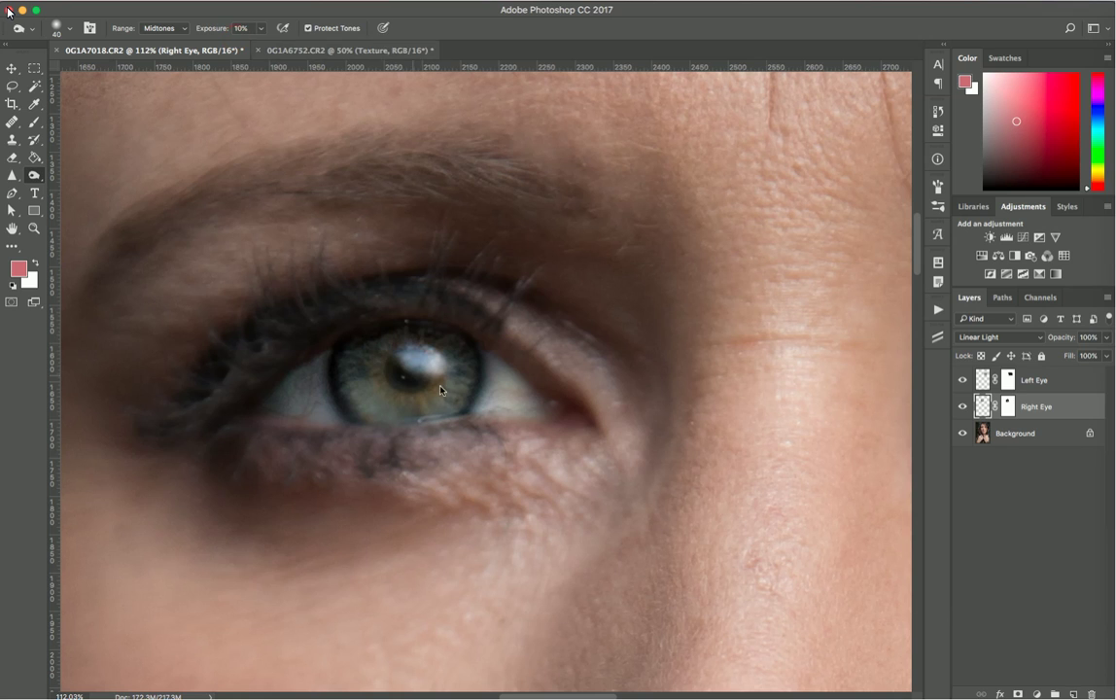
{"action": "mouse_move", "coordinate": [412, 377]}
{"action": "left_mouse_down"}
{"action": "mouse_move", "coordinate": [421, 367]}
{"action": "mouse_move", "coordinate": [414, 374]}
{"action": "left_mouse_up"}
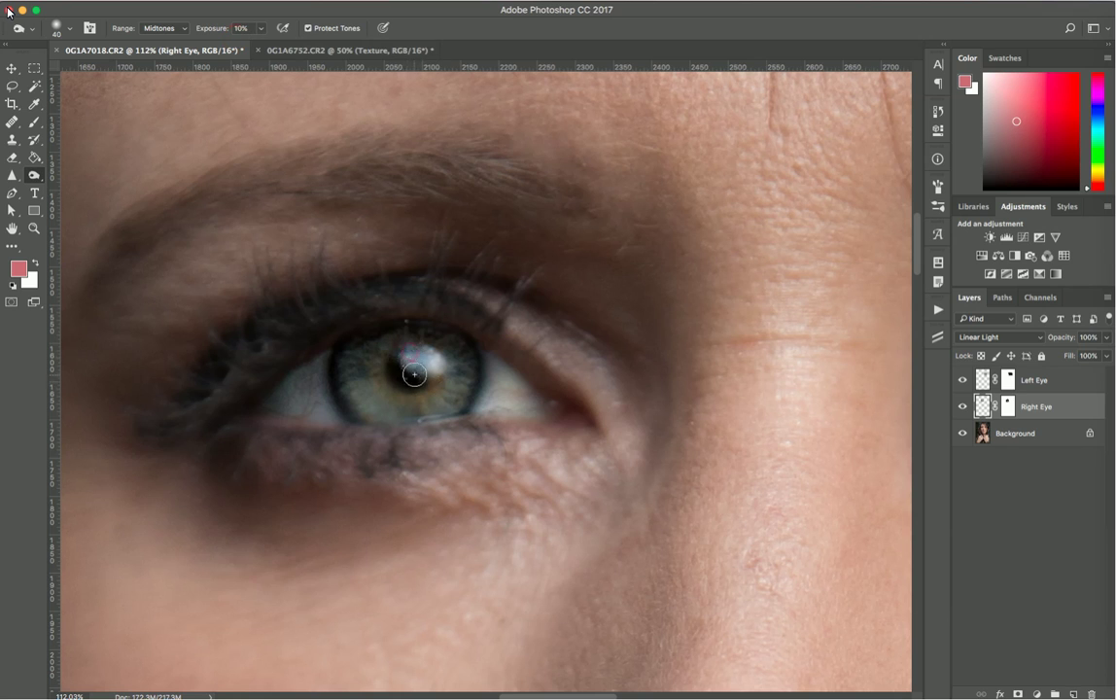
{"action": "key", "text": "super+z"}
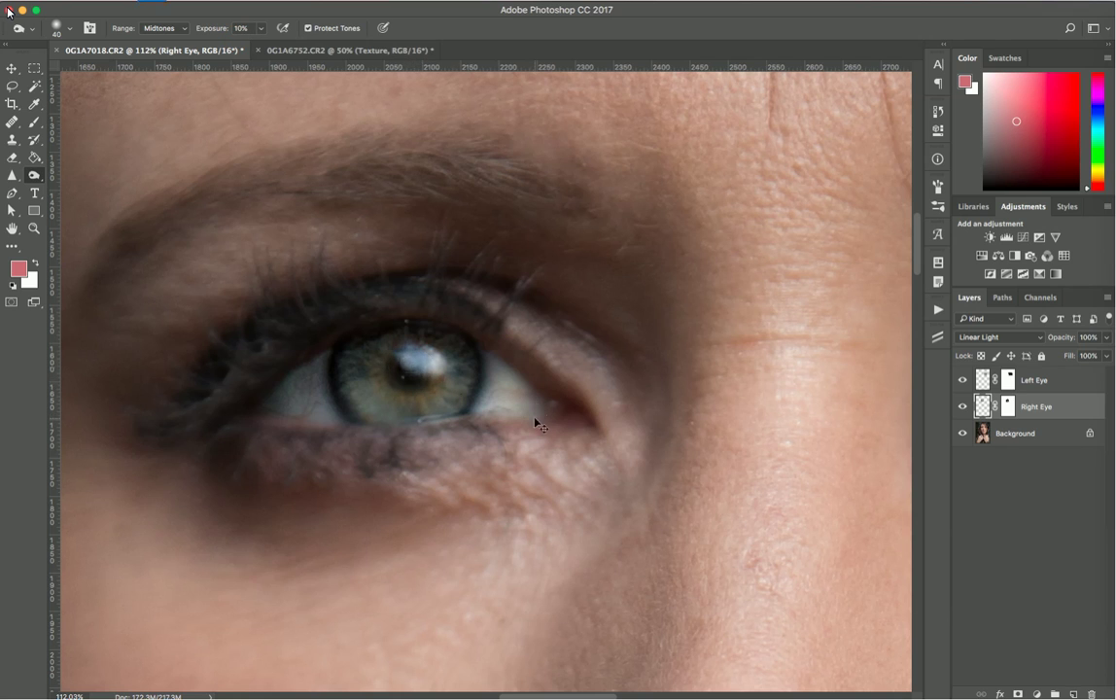
{"action": "key", "text": "bracketright"}
{"action": "mouse_move", "coordinate": [406, 377]}
{"action": "left_mouse_down"}
{"action": "mouse_move", "coordinate": [416, 370]}
{"action": "mouse_move", "coordinate": [398, 373]}
{"action": "left_mouse_up"}
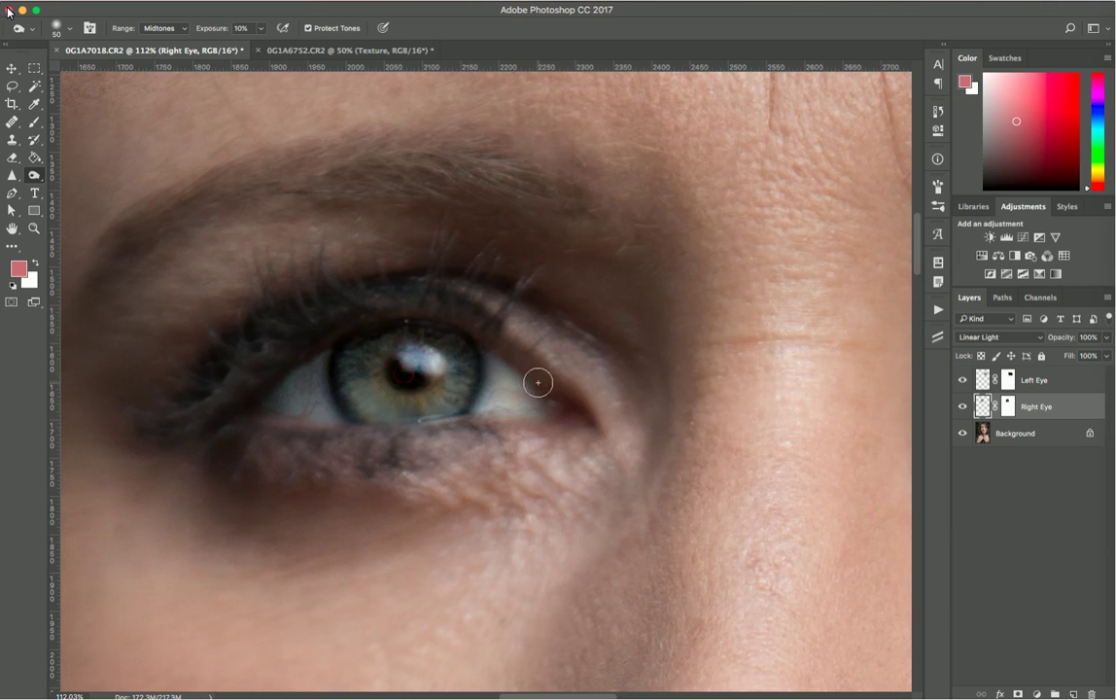
Zoom out to 33.3% to see the whole face and hood
{"action": "scroll", "coordinate": [536, 379], "scroll_direction": "right", "scroll_amount": 5}
{"action": "scroll", "coordinate": [537, 382], "scroll_direction": "right", "scroll_amount": 15}
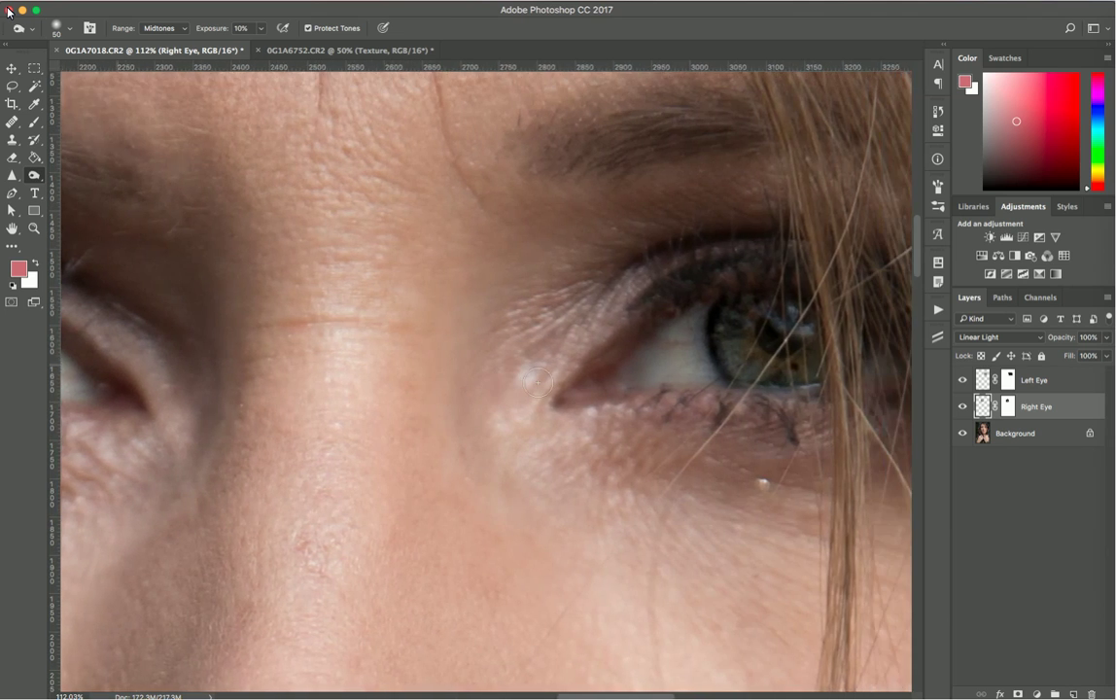
{"action": "scroll", "coordinate": [538, 382], "scroll_direction": "right", "scroll_amount": 2}
{"action": "scroll", "coordinate": [538, 382], "scroll_direction": "left", "scroll_amount": 12}
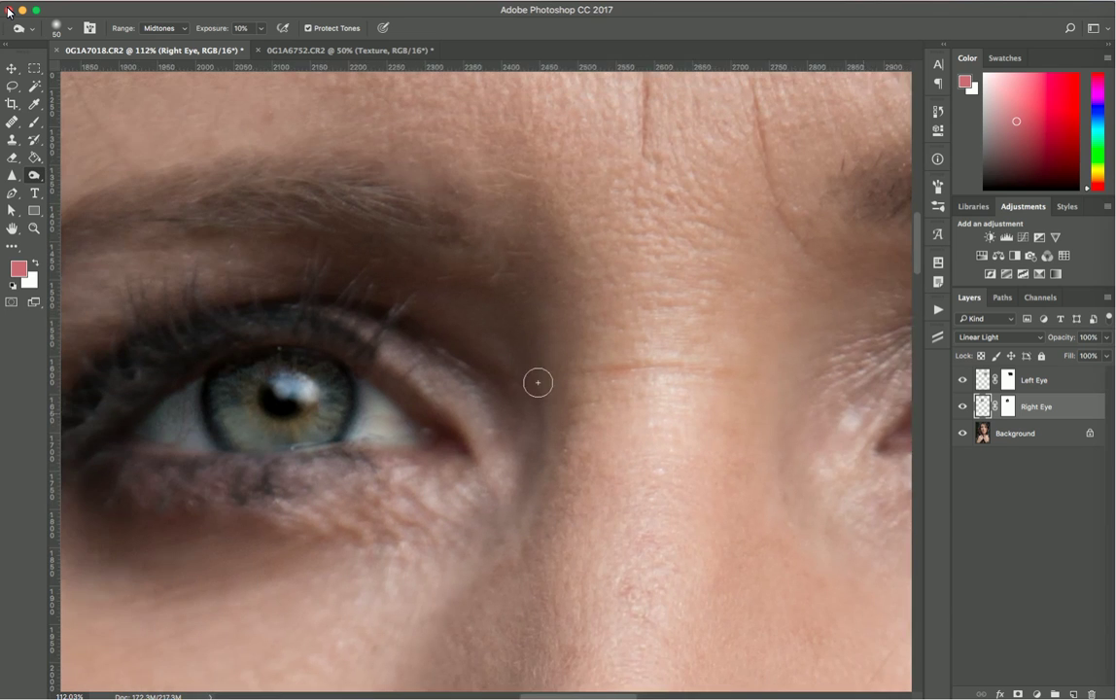
{"action": "key", "text": "super+minus"}
{"action": "key", "text": "super+minus"}
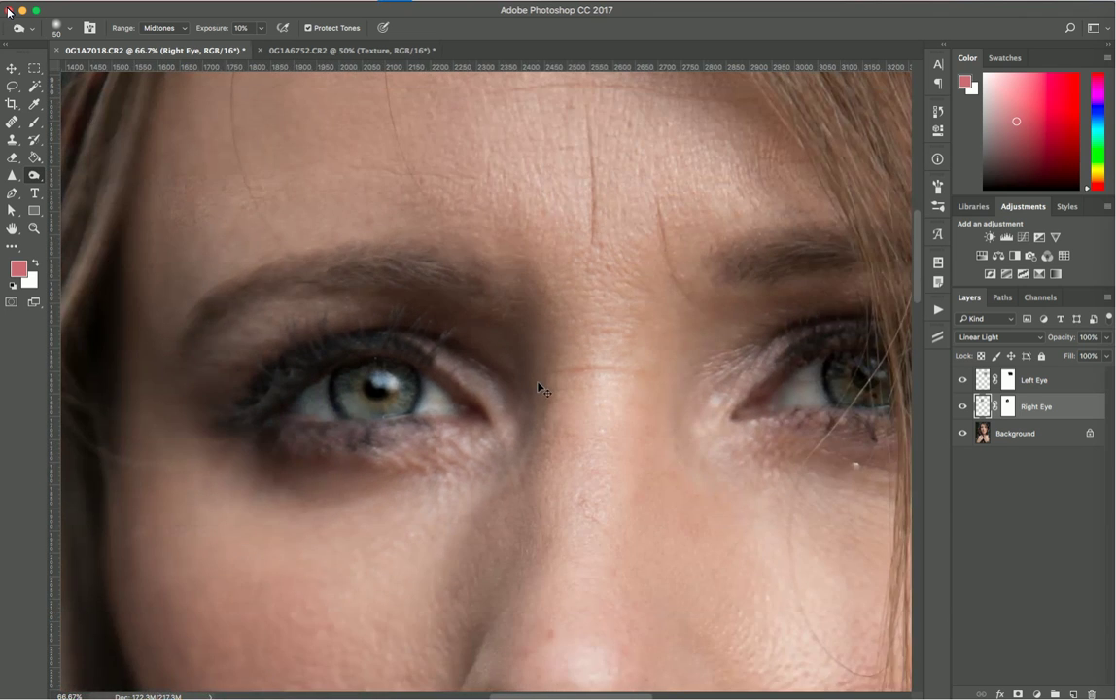
{"action": "key", "text": "super+minus"}
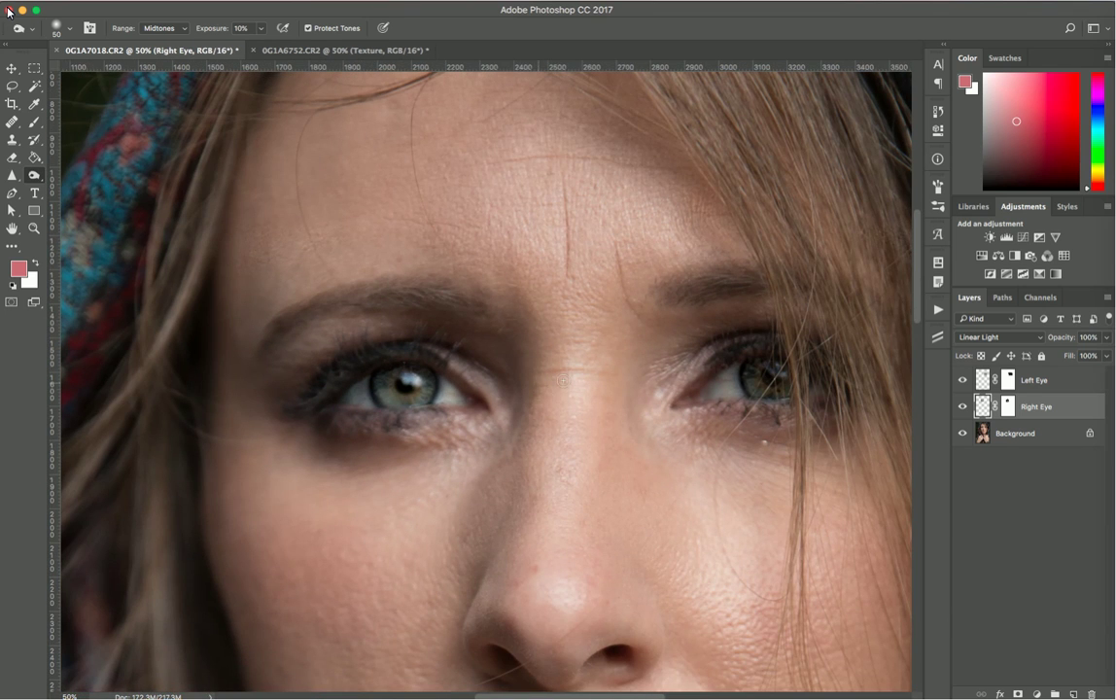
{"action": "scroll", "coordinate": [562, 380], "scroll_direction": "down", "scroll_amount": 5}
{"action": "scroll", "coordinate": [563, 380], "scroll_direction": "right", "scroll_amount": 2}
{"action": "key", "text": "super+minus"}
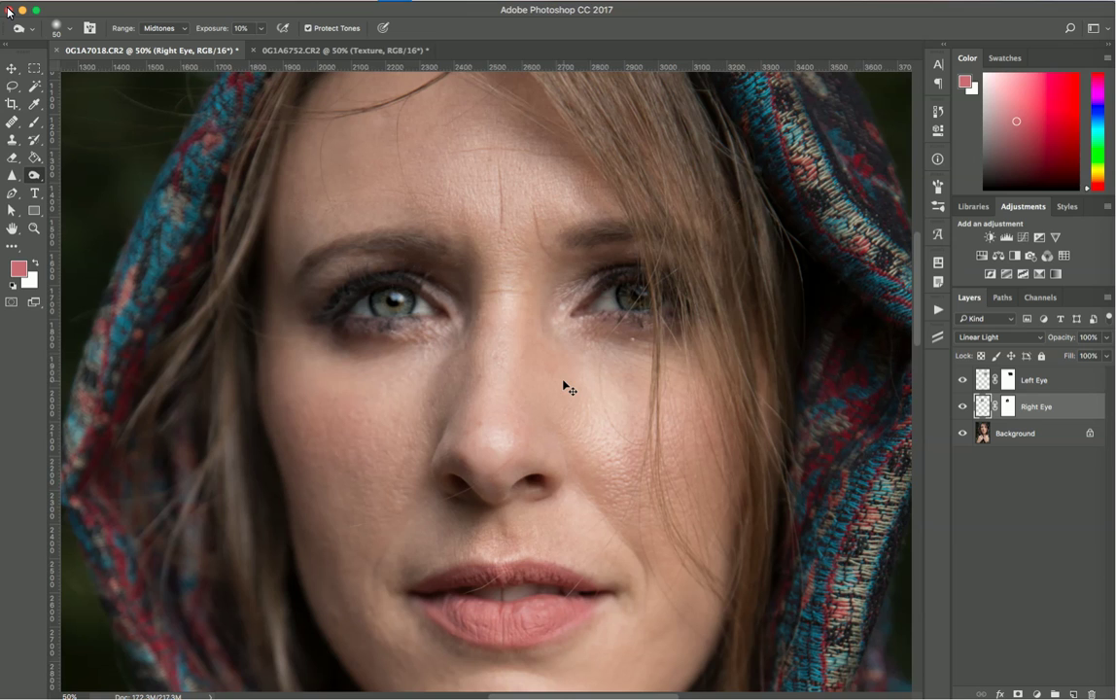
Group the Left Eye and Right Eye layers into Group 1
{"action": "left_click", "coordinate": [1038, 382], "text": "shift"}
{"action": "key", "text": "super+g"}
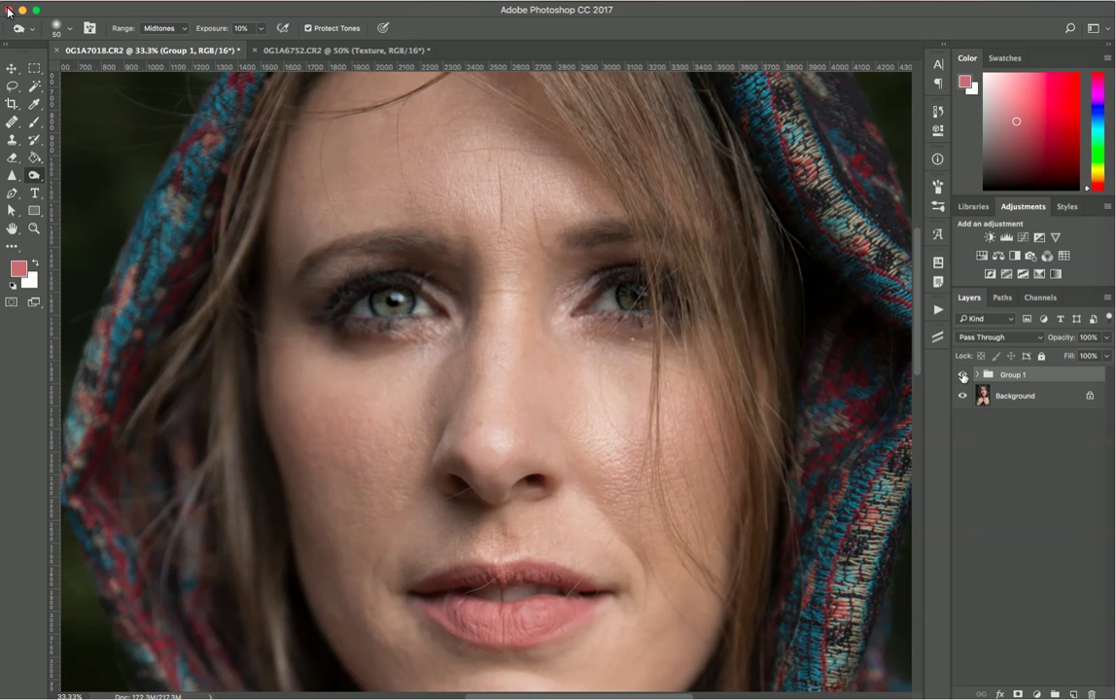
{"action": "scroll", "coordinate": [673, 398], "scroll_direction": "up", "scroll_amount": 3}
{"action": "scroll", "coordinate": [673, 399], "scroll_direction": "right", "scroll_amount": 3}
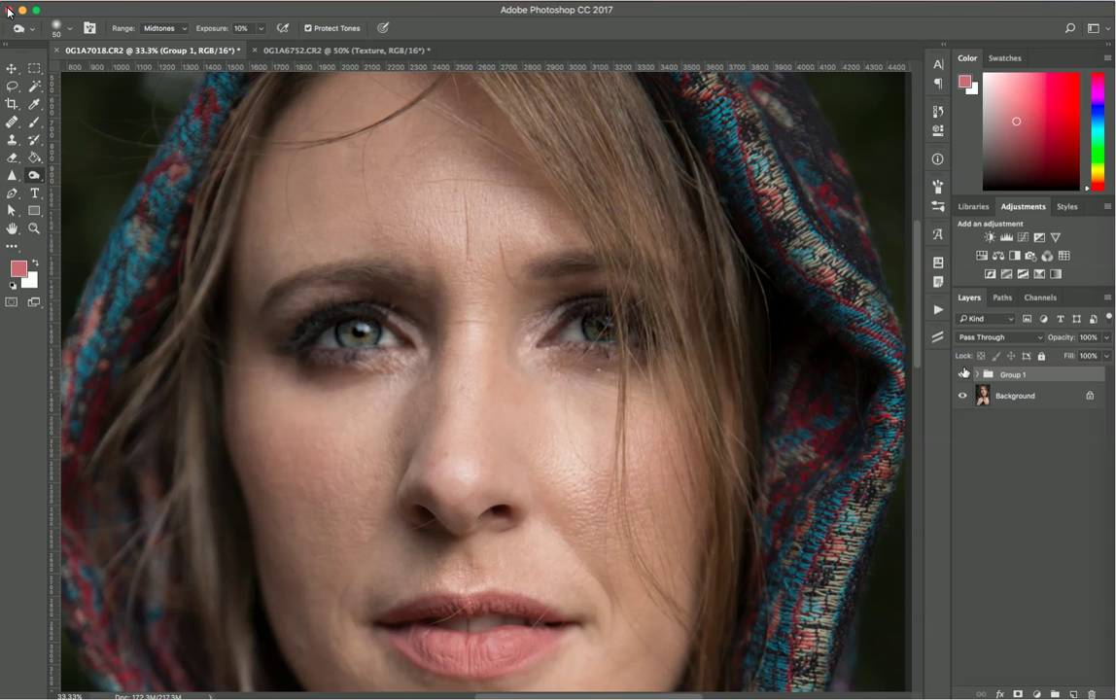
Compare the portrait with Group 1 hidden and shown, then zoom out to 25%
{"action": "left_click", "coordinate": [963, 373]}
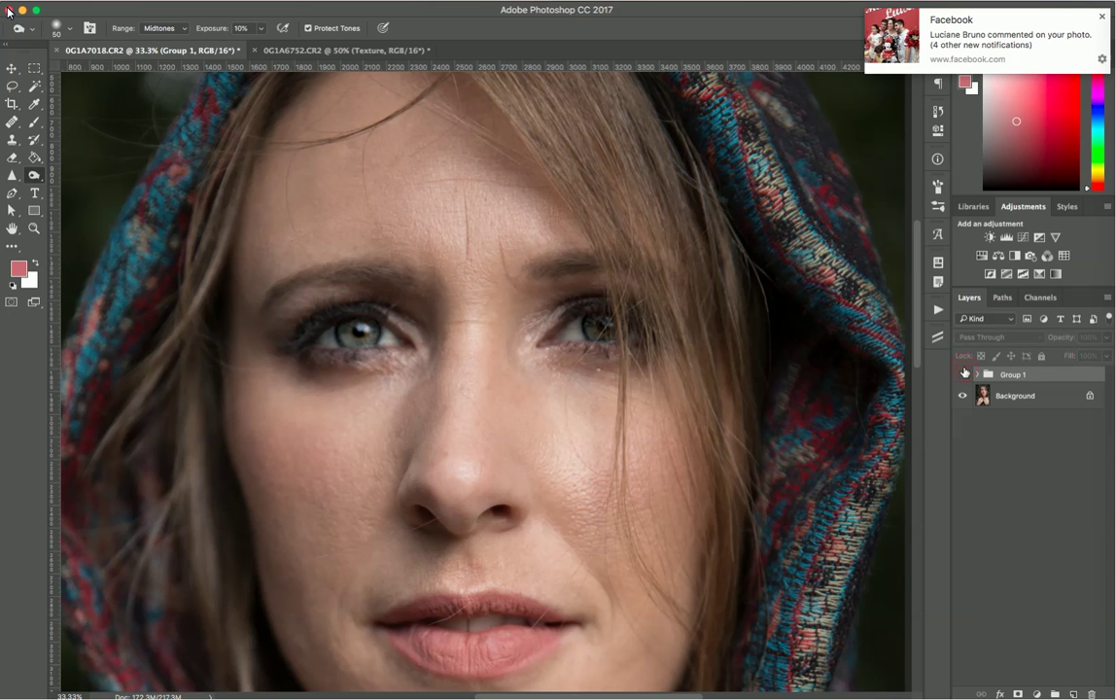
{"action": "left_click", "coordinate": [964, 373]}
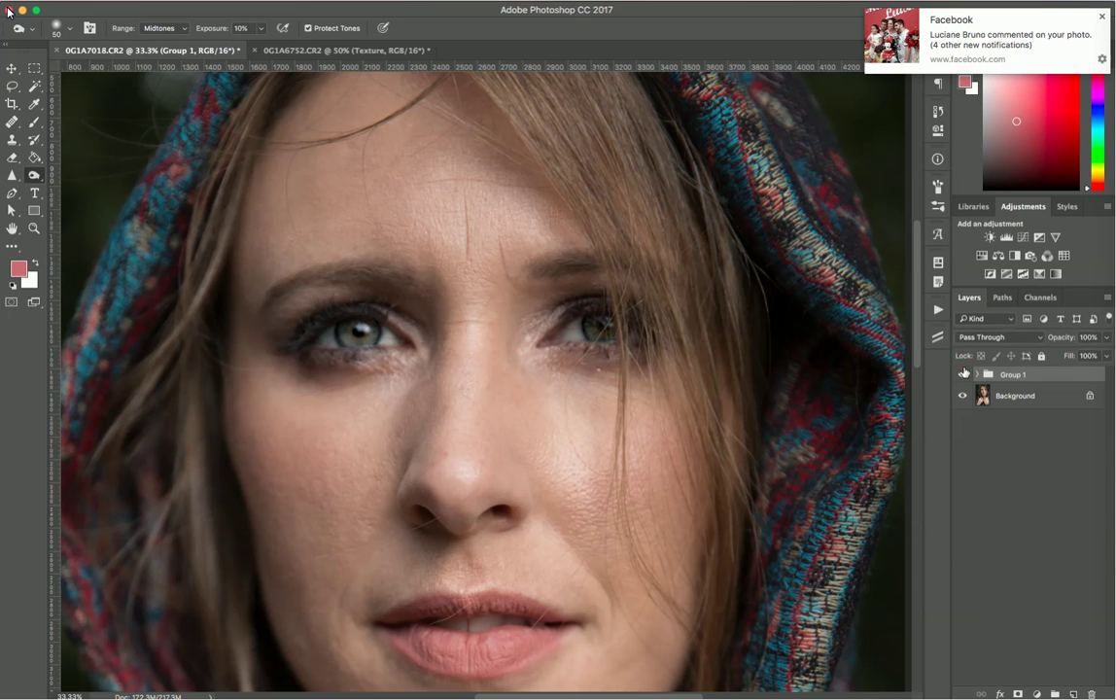
{"action": "key", "text": "super+minus"}
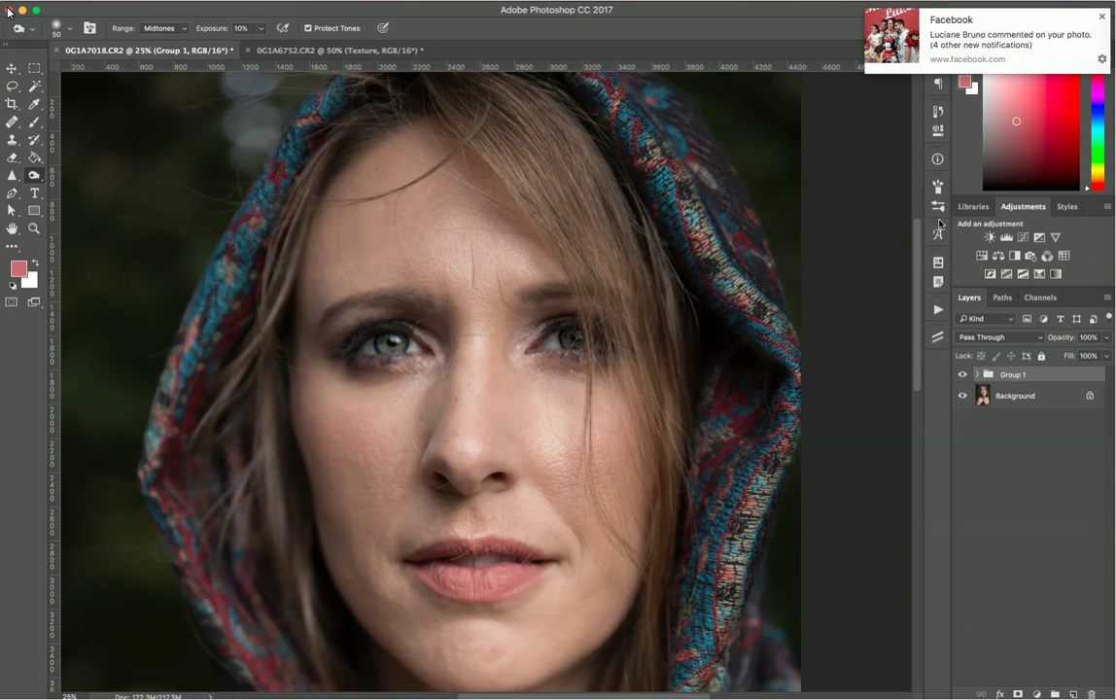
{"action": "left_click", "coordinate": [1102, 16]}
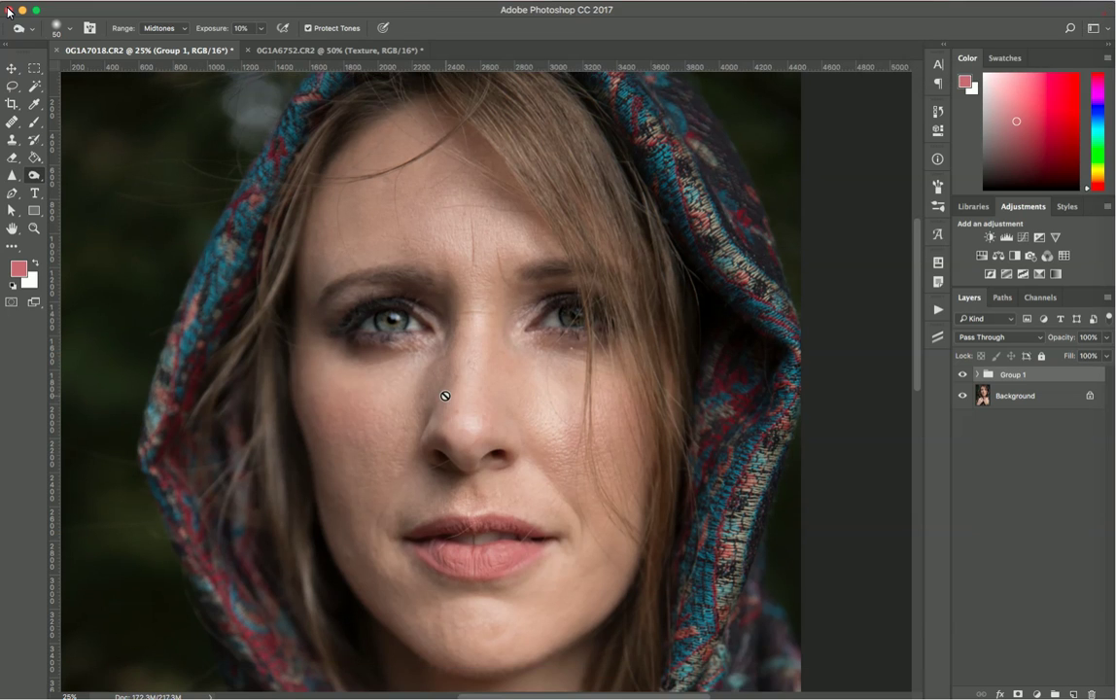
Scroll the canvas to review the finished retouched portrait
{"action": "scroll", "coordinate": [446, 396], "scroll_direction": "down", "scroll_amount": 3}
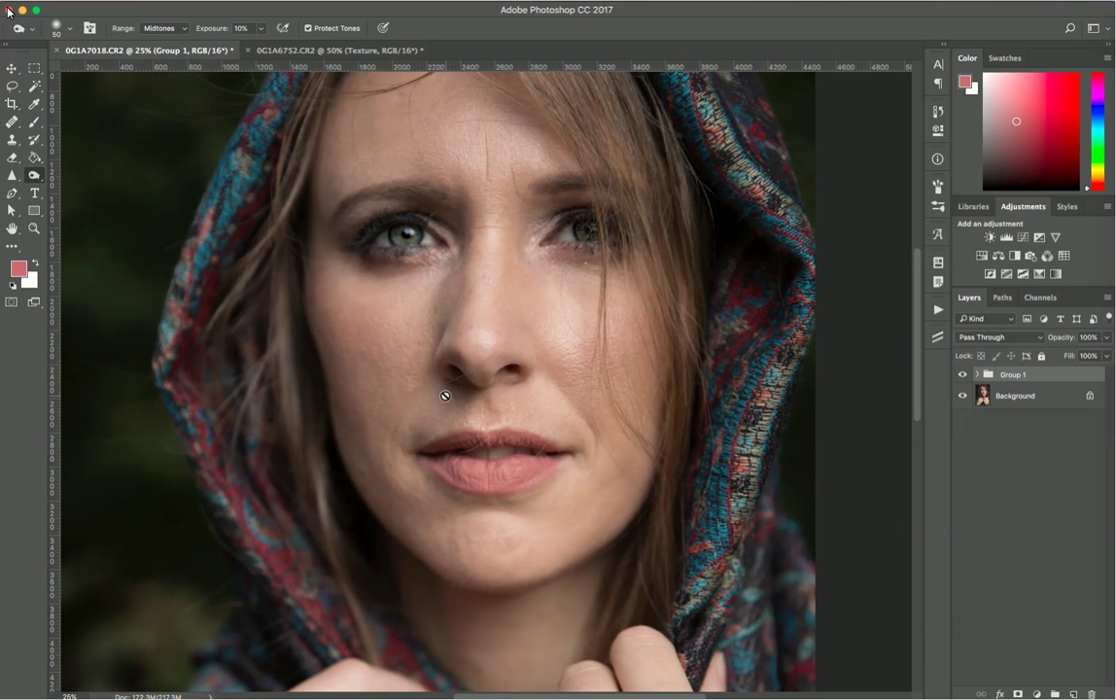